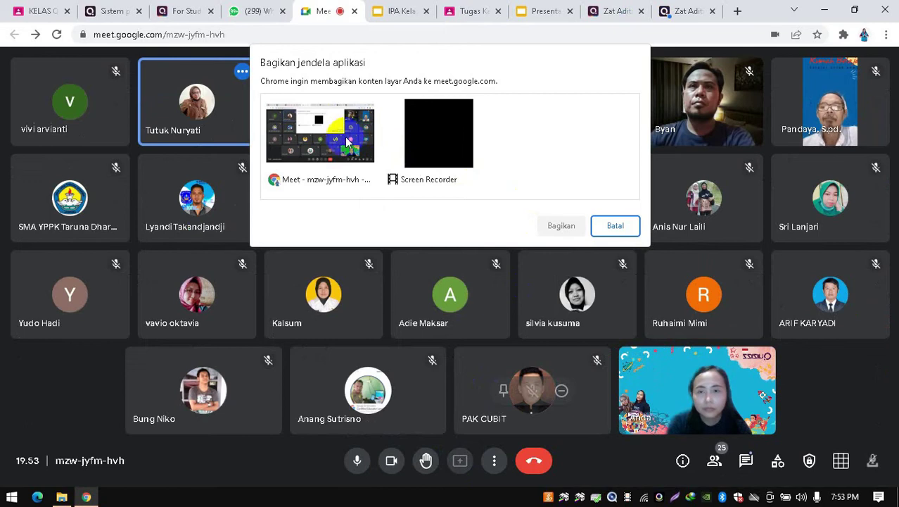
Step: Share the Chrome window showing the Google Meet call with the meeting participants
{"action": "left_click", "coordinate": [371, 138]}
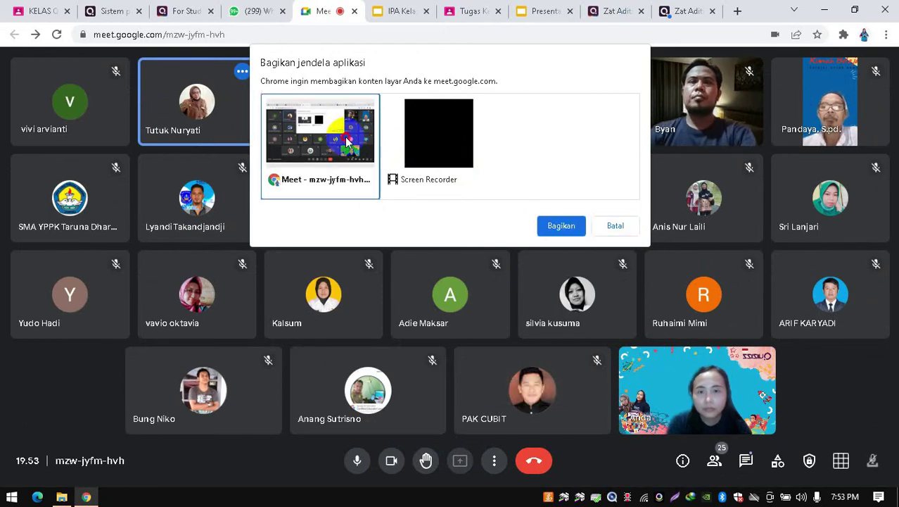
{"action": "left_click", "coordinate": [561, 226]}
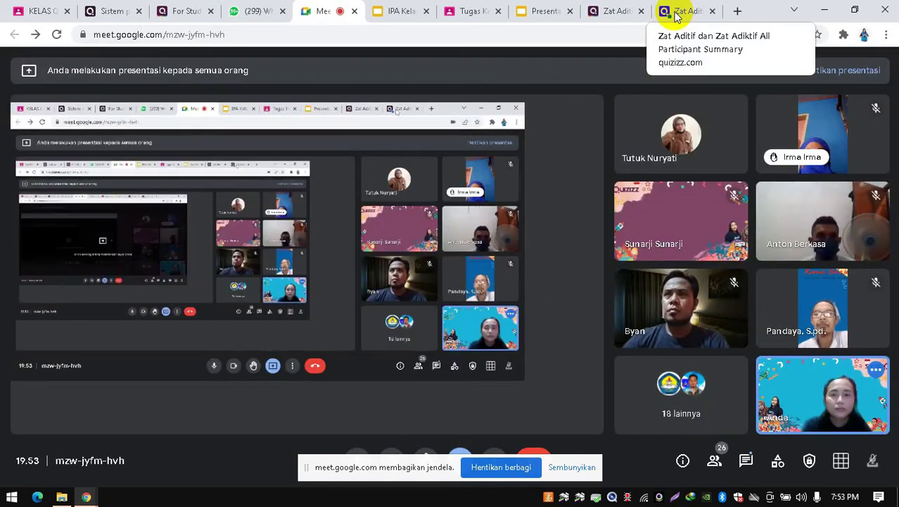
Step: Start saving the printable Zat Aditif dan Zat Adiktif participant summary with the print destination set to Simpan sebagai PDF
{"action": "left_click", "coordinate": [675, 13]}
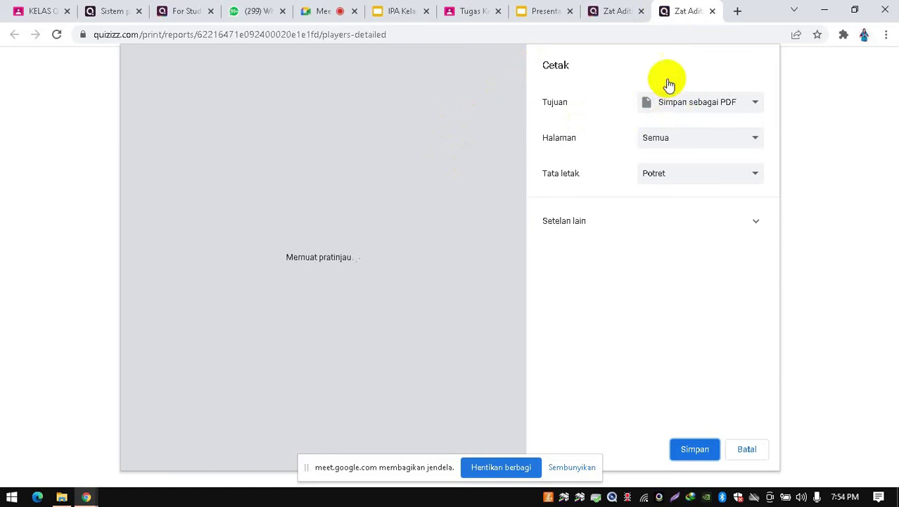
{"action": "left_click", "coordinate": [612, 14]}
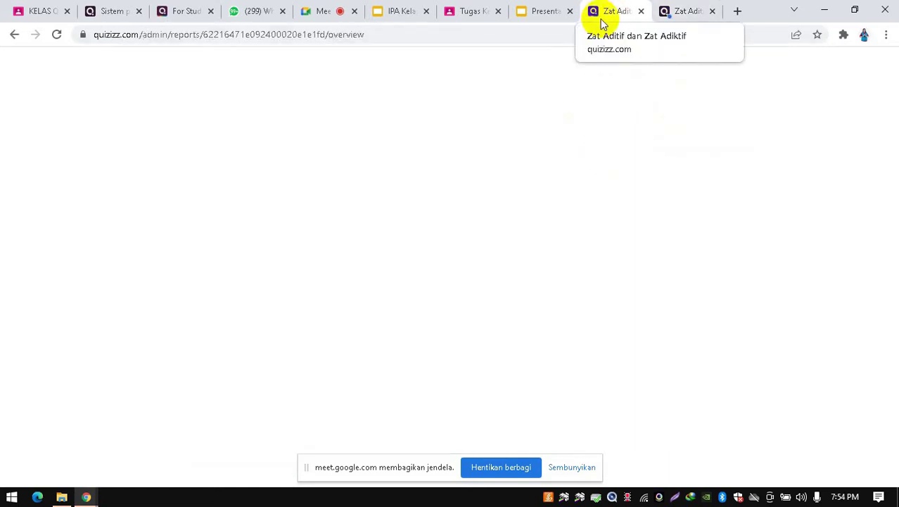
{"action": "left_click", "coordinate": [675, 17]}
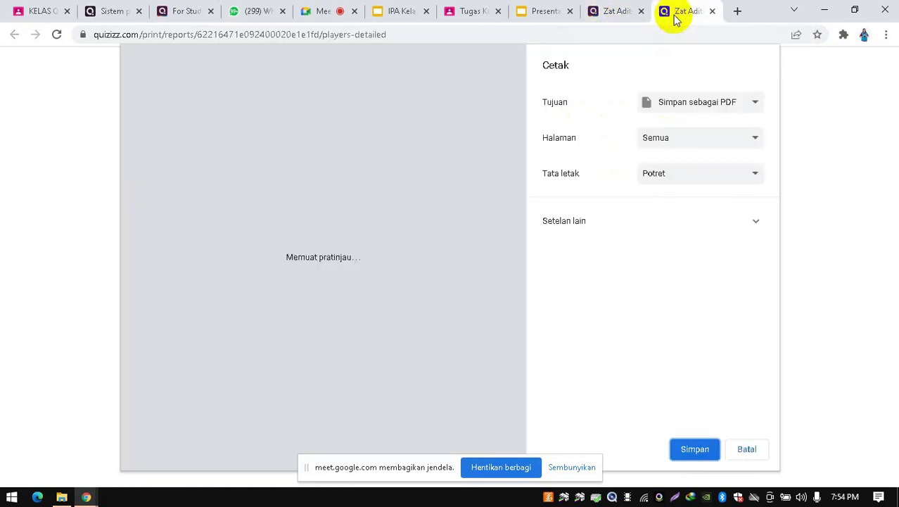
{"action": "left_click", "coordinate": [670, 105]}
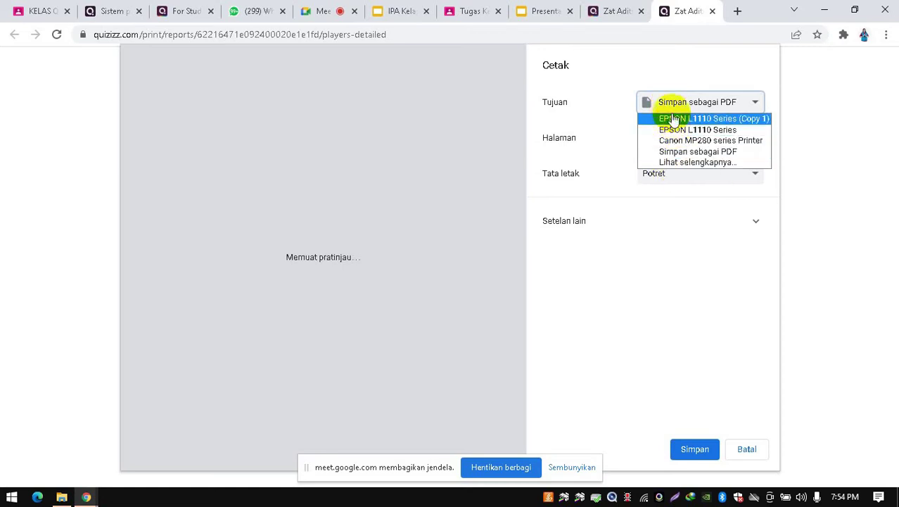
{"action": "left_click", "coordinate": [671, 152]}
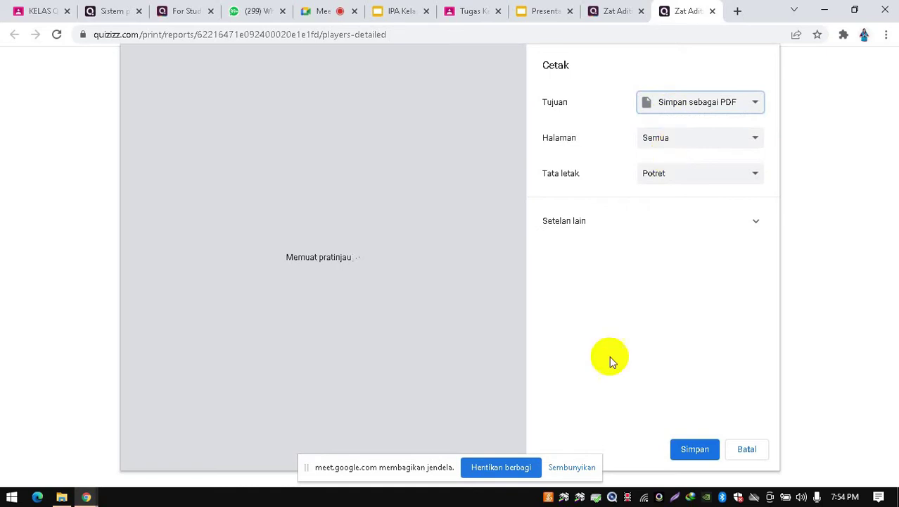
{"action": "left_click", "coordinate": [683, 452]}
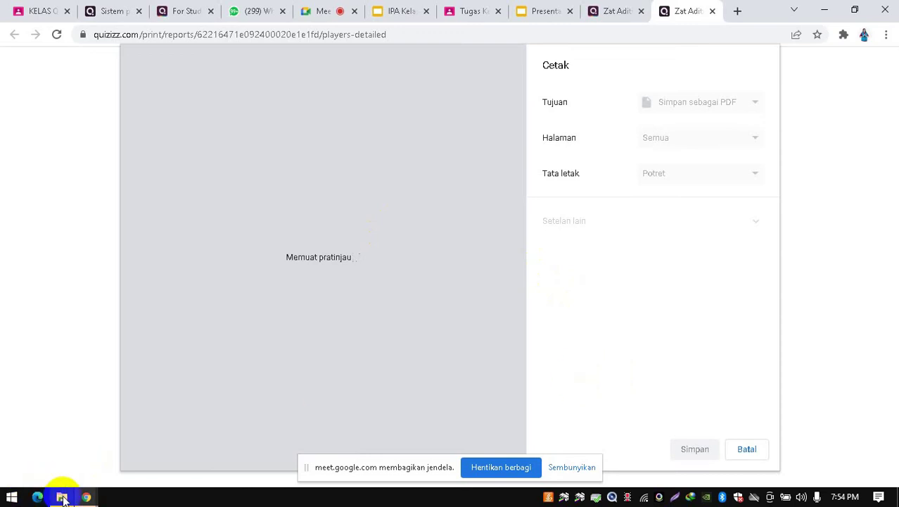
Step: Switch to File Explorer, go to the Downloads folder and select today's Excel file
{"action": "mouse_move", "coordinate": [63, 497]}
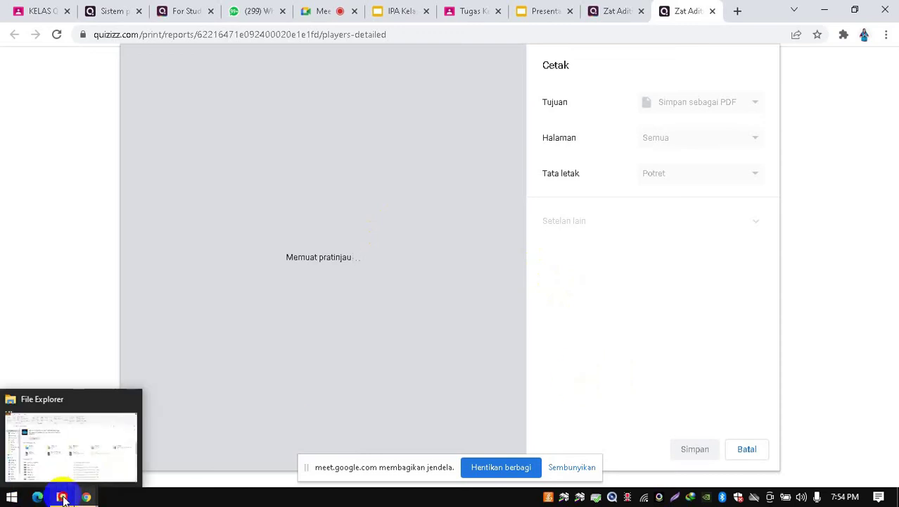
{"action": "left_click", "coordinate": [64, 497]}
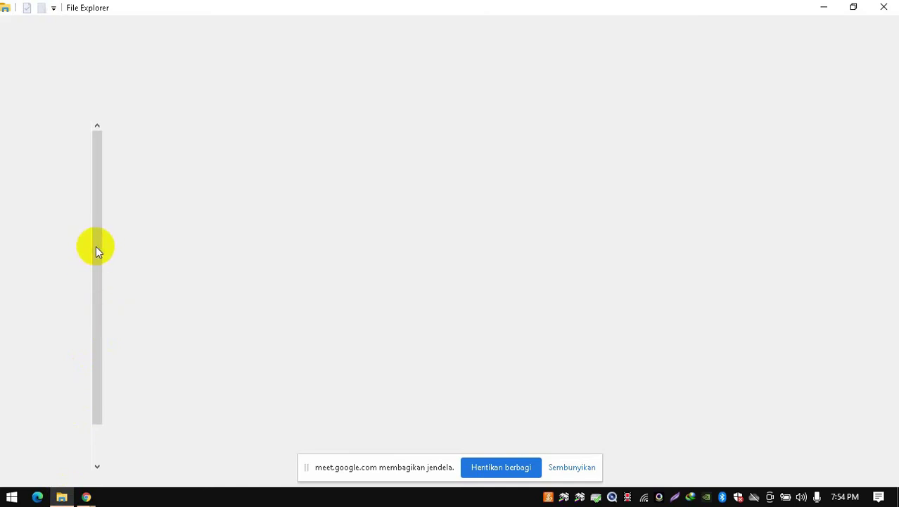
{"action": "mouse_move", "coordinate": [63, 497]}
{"action": "left_click", "coordinate": [62, 497]}
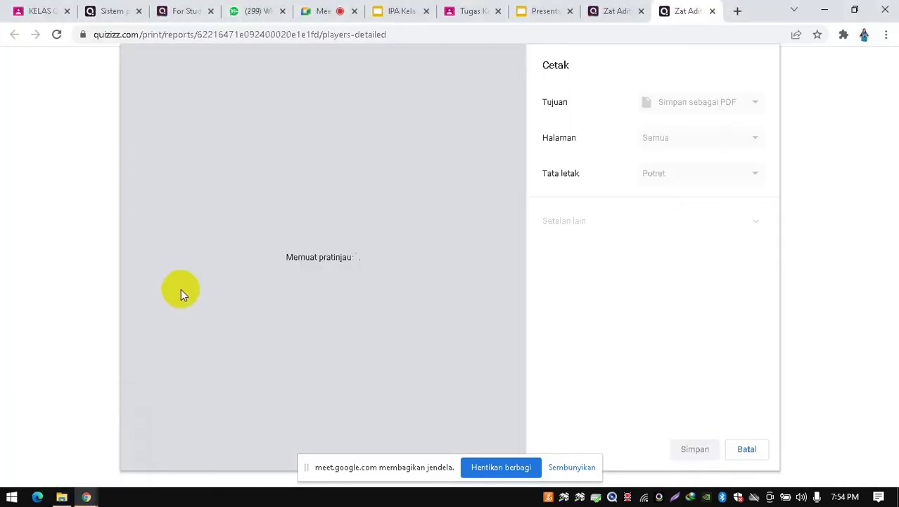
{"action": "left_click", "coordinate": [62, 497]}
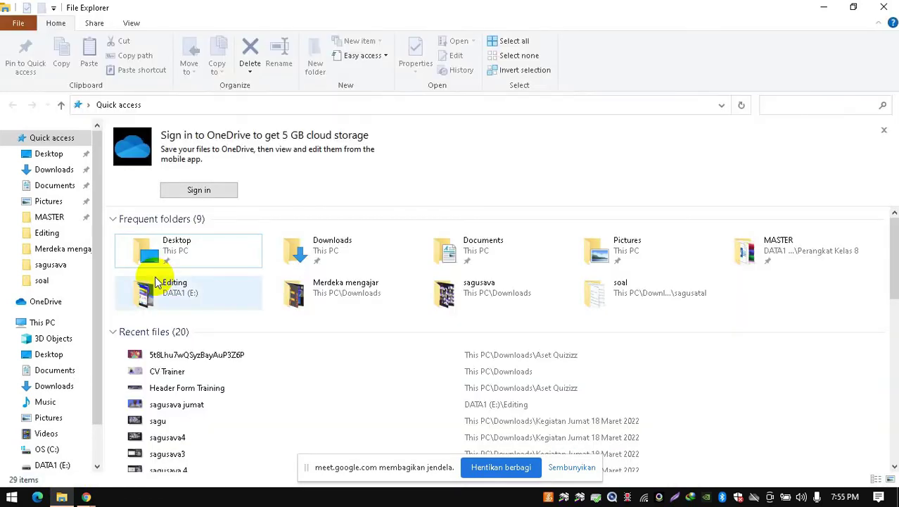
{"action": "left_click", "coordinate": [52, 170]}
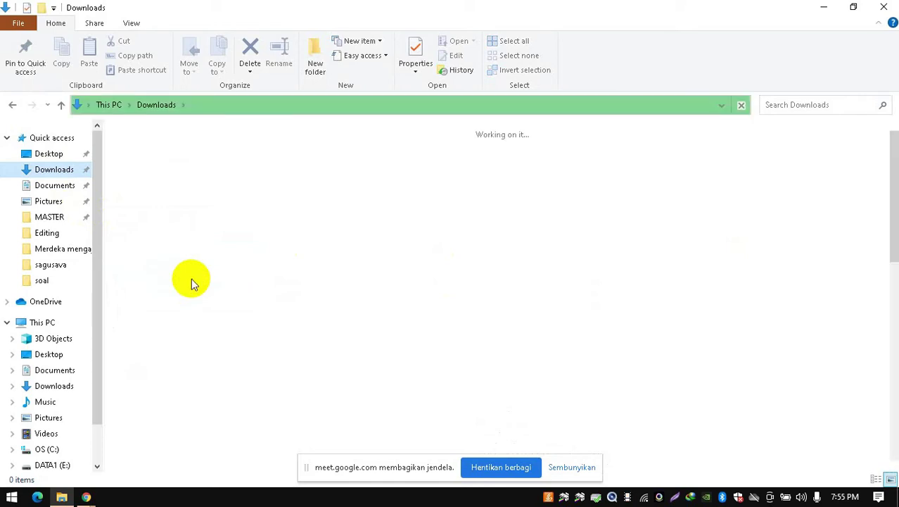
{"action": "left_click", "coordinate": [180, 259]}
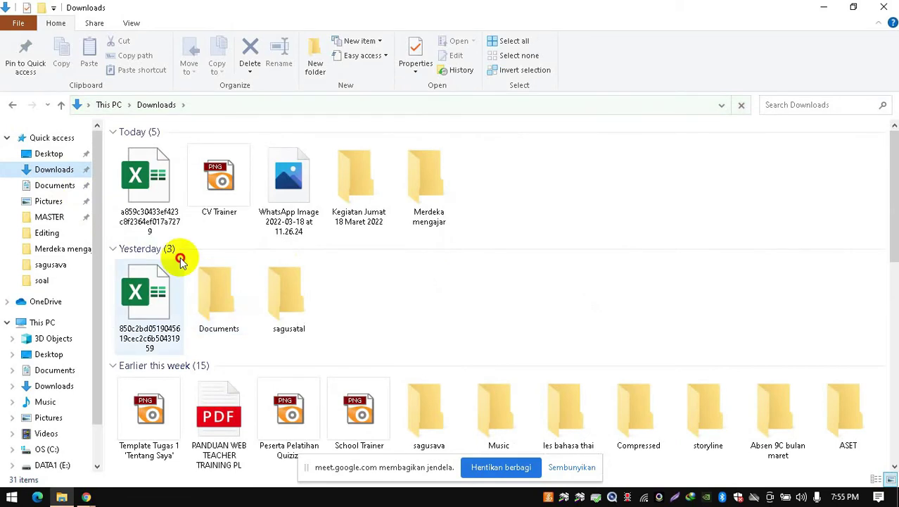
{"action": "left_click", "coordinate": [145, 215]}
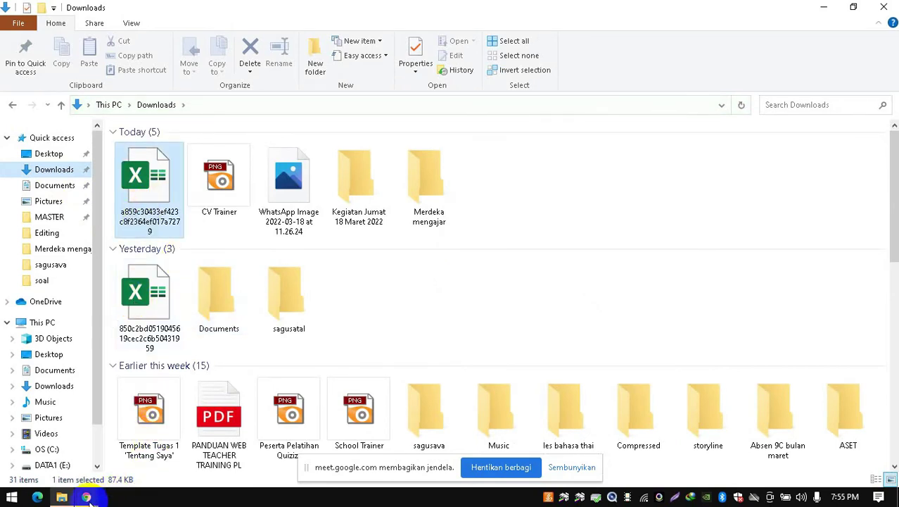
Step: Switch back to Chrome, show the Zat Aditif dan Zat Adiktif report overview and hide the screen-sharing notice
{"action": "mouse_move", "coordinate": [87, 496]}
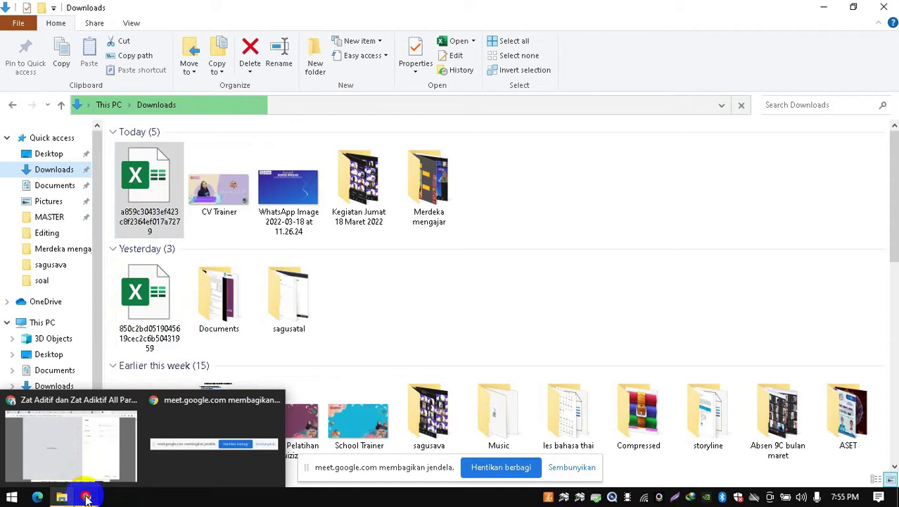
{"action": "left_click", "coordinate": [87, 447]}
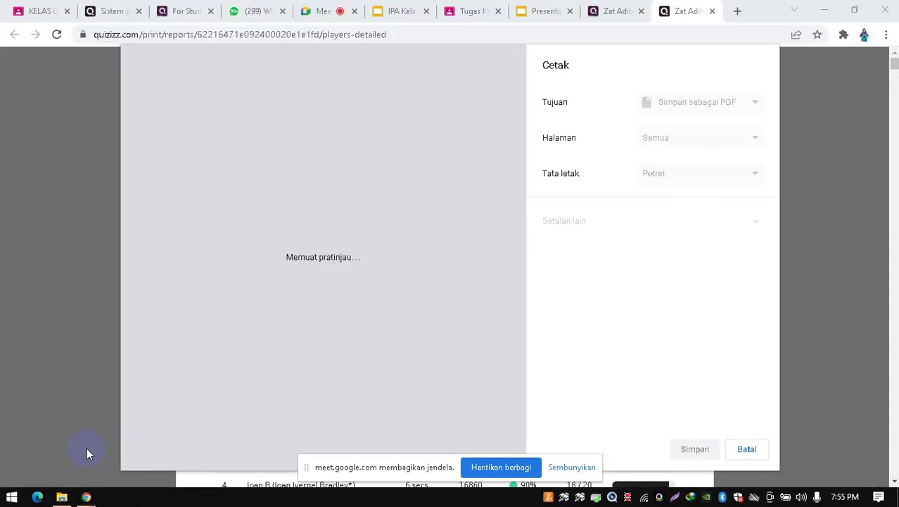
{"action": "left_click", "coordinate": [606, 18]}
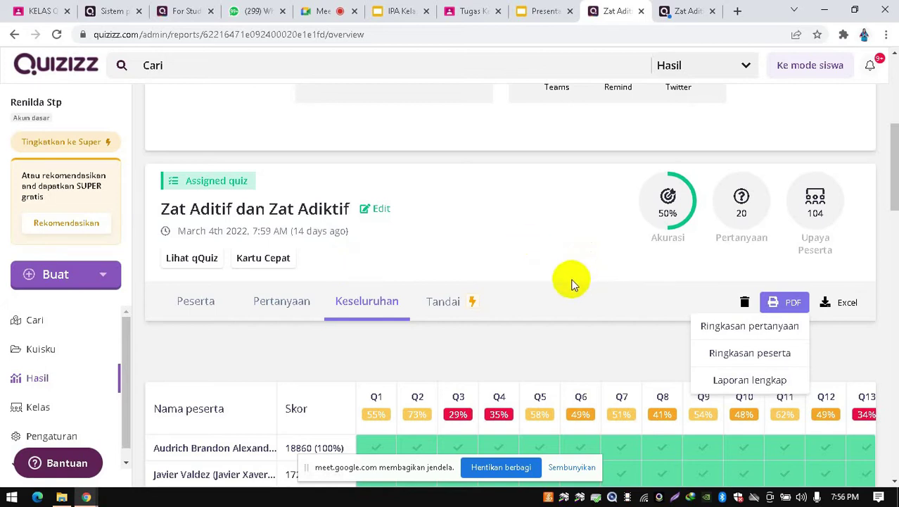
{"action": "left_click", "coordinate": [584, 468]}
Step: Try to open today's Excel file from the Downloads folder in File Explorer, and return to the Quizizz report in Chrome
{"action": "key", "text": "alt+Tab"}
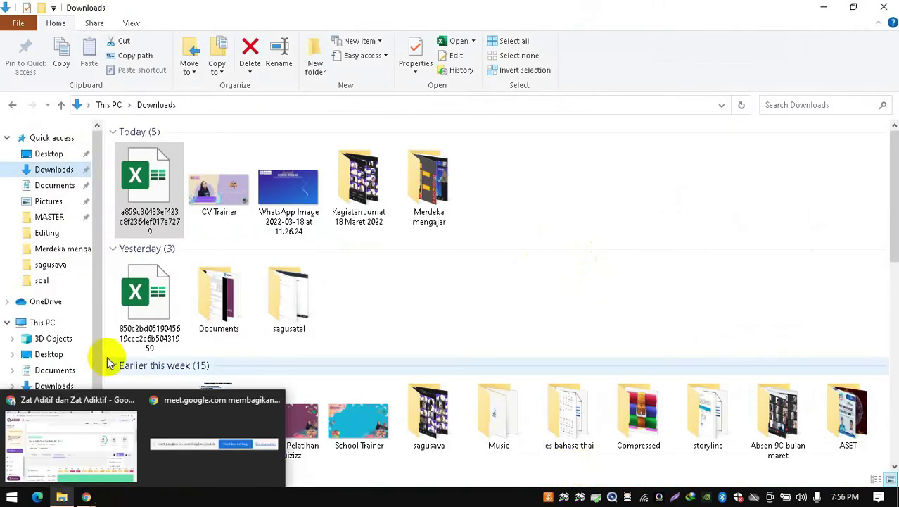
{"action": "left_click", "coordinate": [148, 186]}
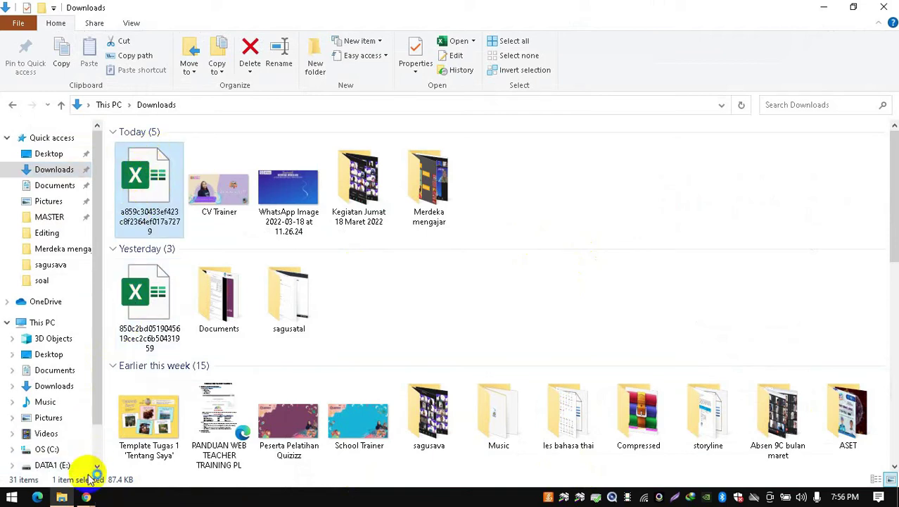
{"action": "left_click", "coordinate": [86, 497]}
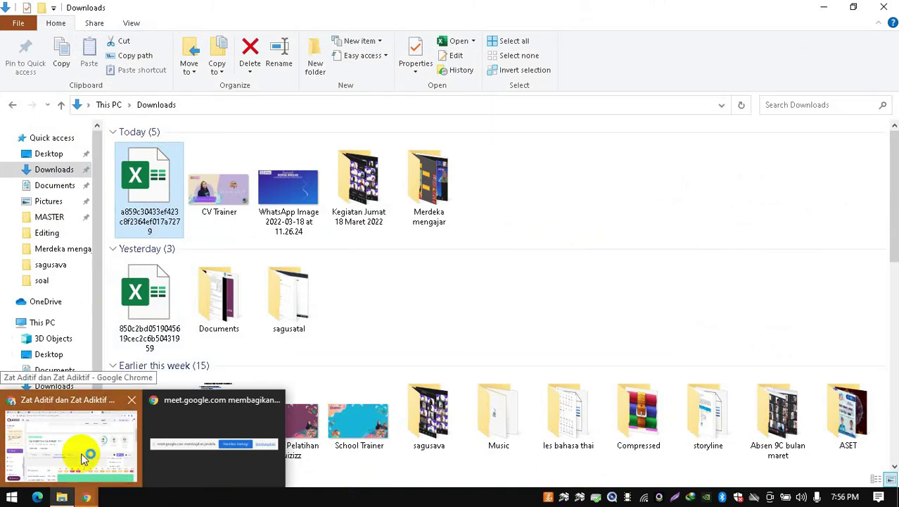
{"action": "left_click", "coordinate": [83, 497]}
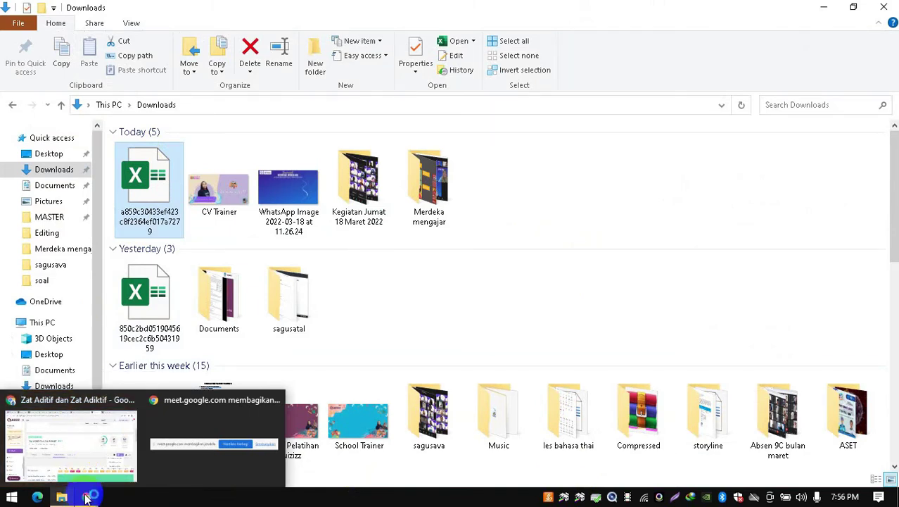
{"action": "left_click", "coordinate": [81, 453]}
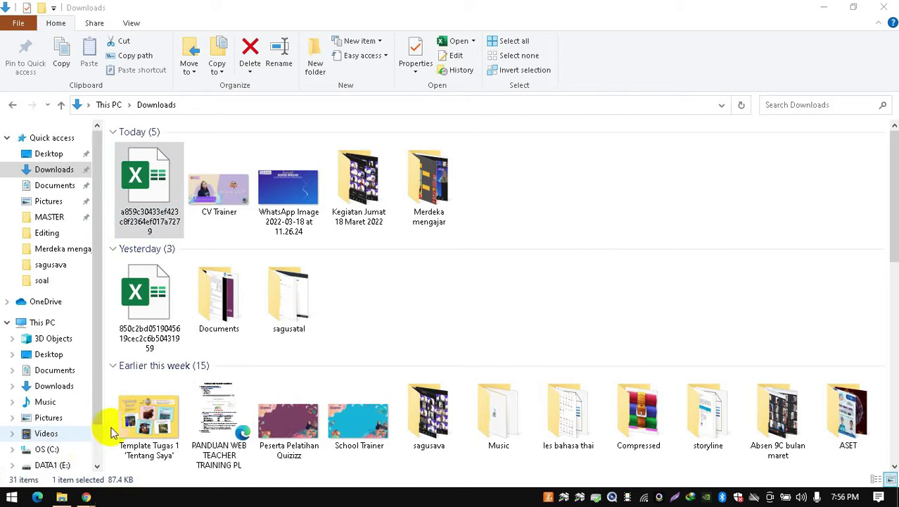
{"action": "left_click", "coordinate": [86, 497]}
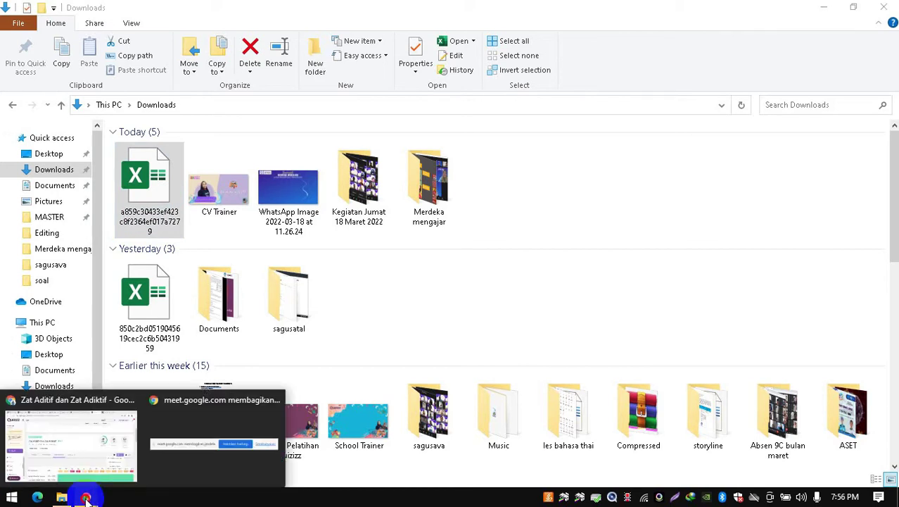
{"action": "left_click", "coordinate": [89, 446]}
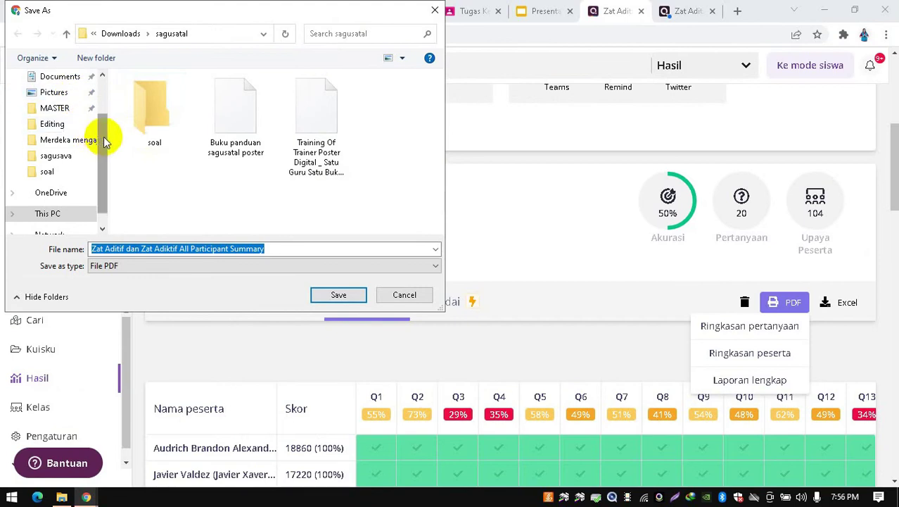
Step: Save the PDF as "Zat Aditif dan Zat Adiktif All Participant Summary" in the Downloads folder
{"action": "left_click_drag", "start_coordinate": [103, 140], "coordinate": [103, 121]}
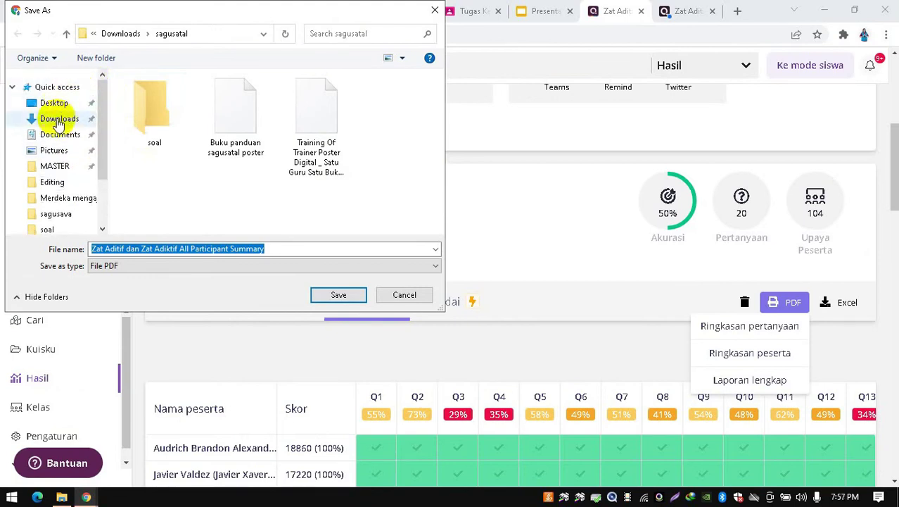
{"action": "left_click", "coordinate": [58, 121]}
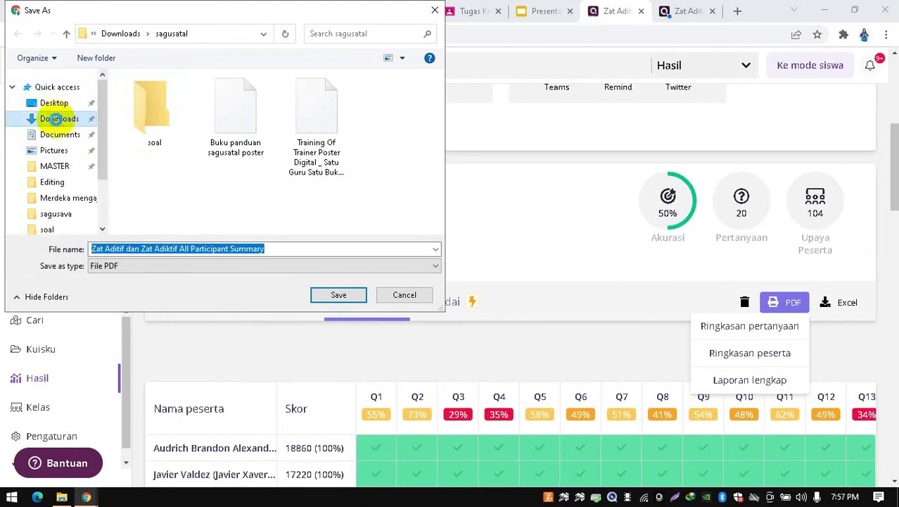
{"action": "left_click", "coordinate": [56, 116]}
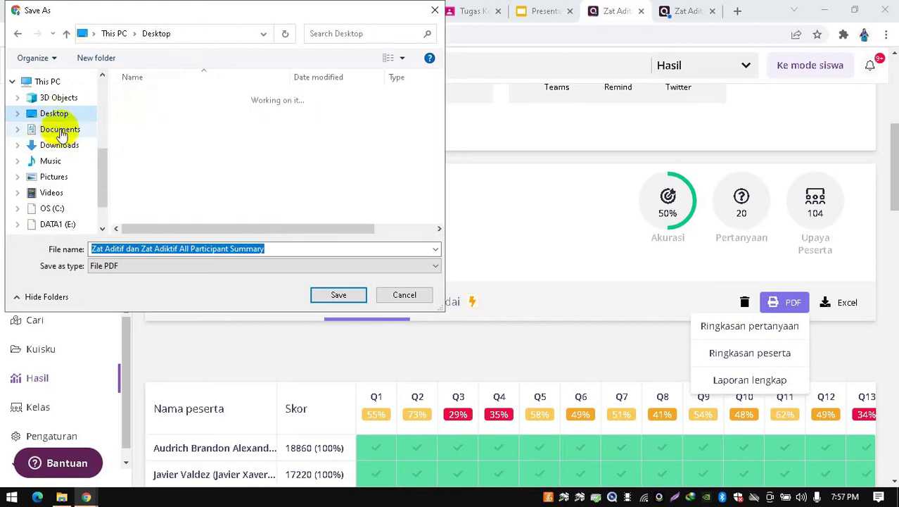
{"action": "left_click", "coordinate": [60, 130]}
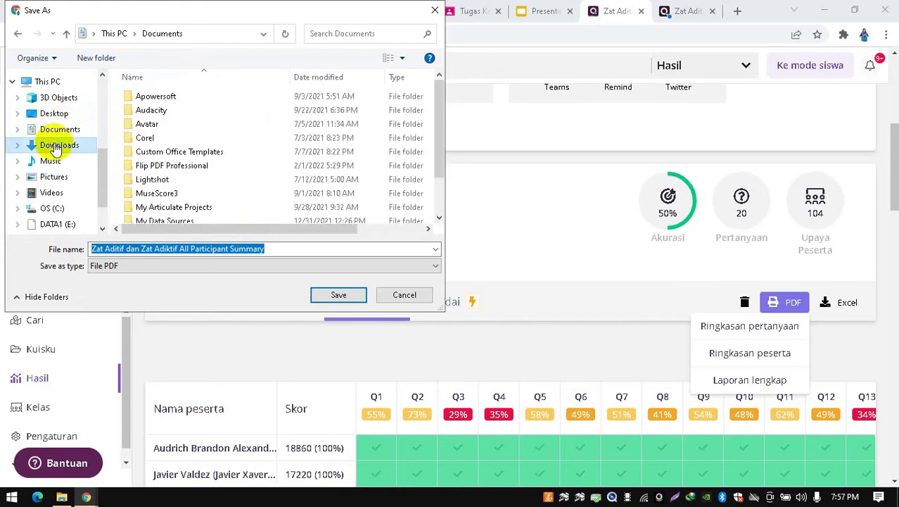
{"action": "left_click", "coordinate": [55, 145]}
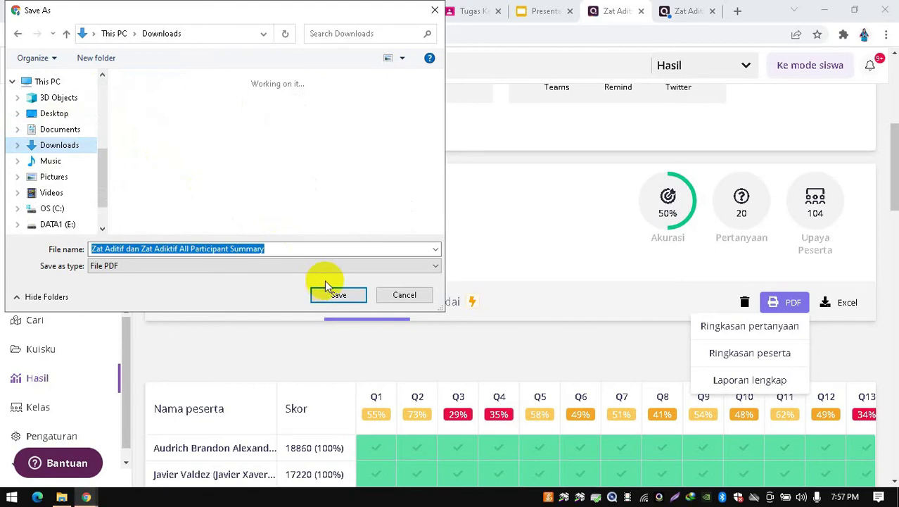
{"action": "left_click", "coordinate": [343, 296]}
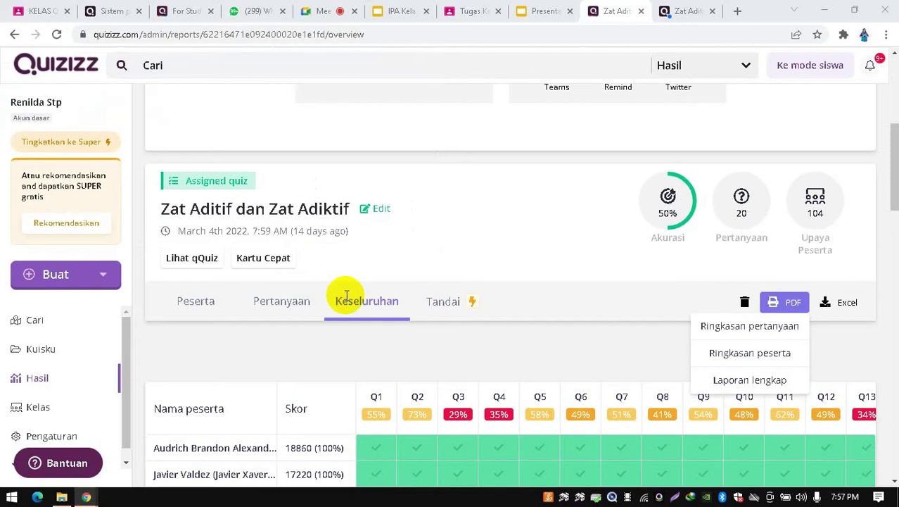
Step: Open today's Excel file from Downloads in File Explorer and switch back to the Quizizz report window
{"action": "left_click", "coordinate": [62, 497]}
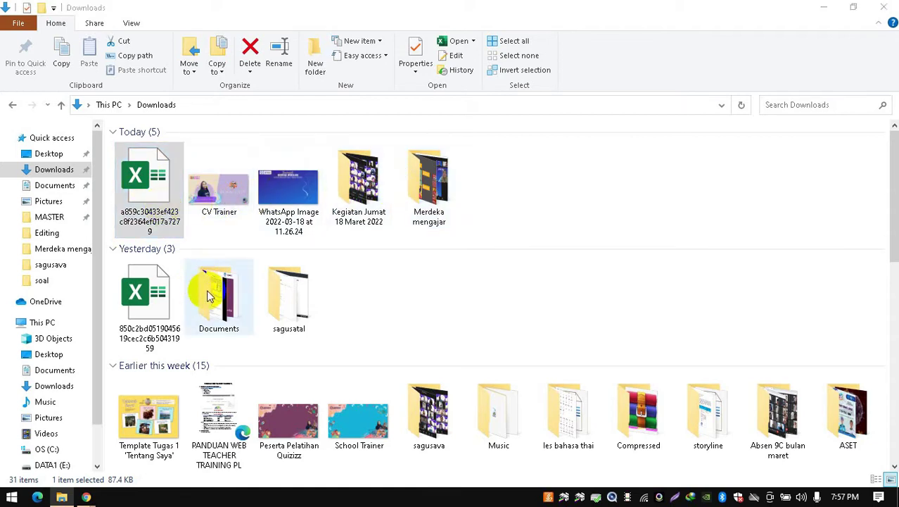
{"action": "left_click", "coordinate": [145, 183]}
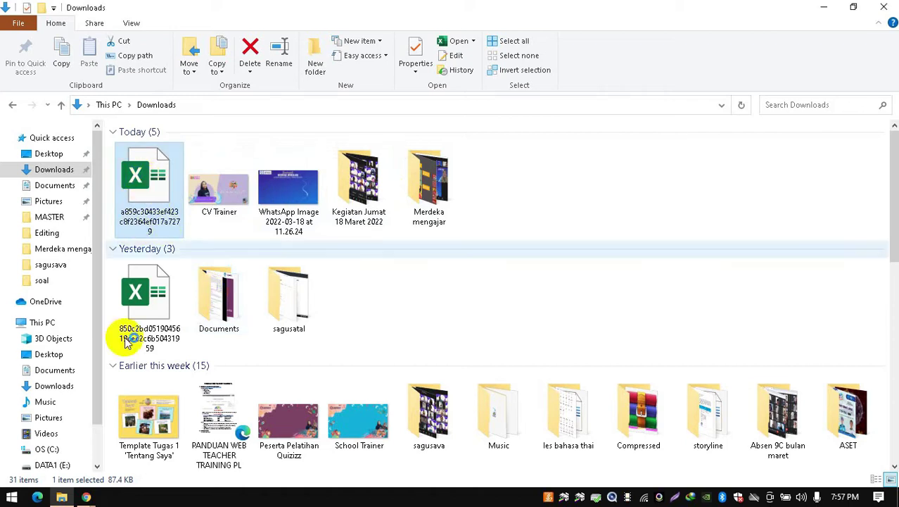
{"action": "left_click", "coordinate": [86, 497]}
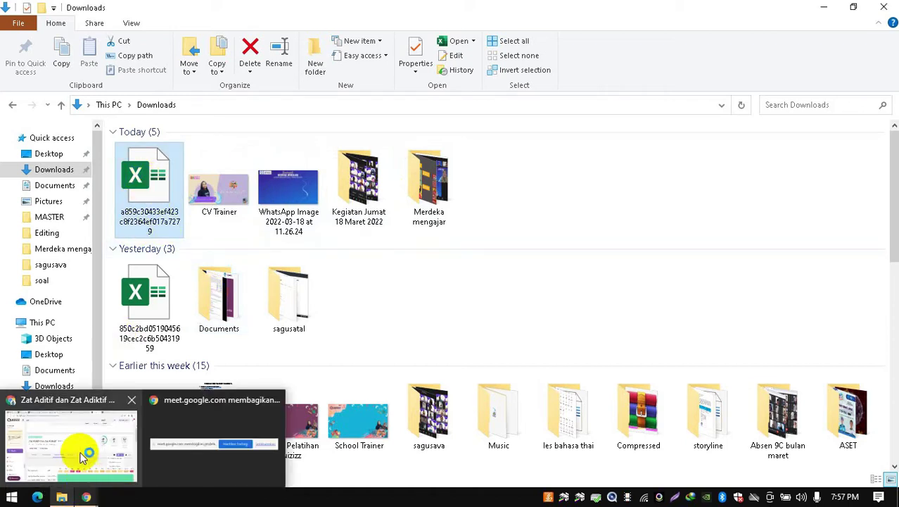
{"action": "left_click", "coordinate": [77, 449]}
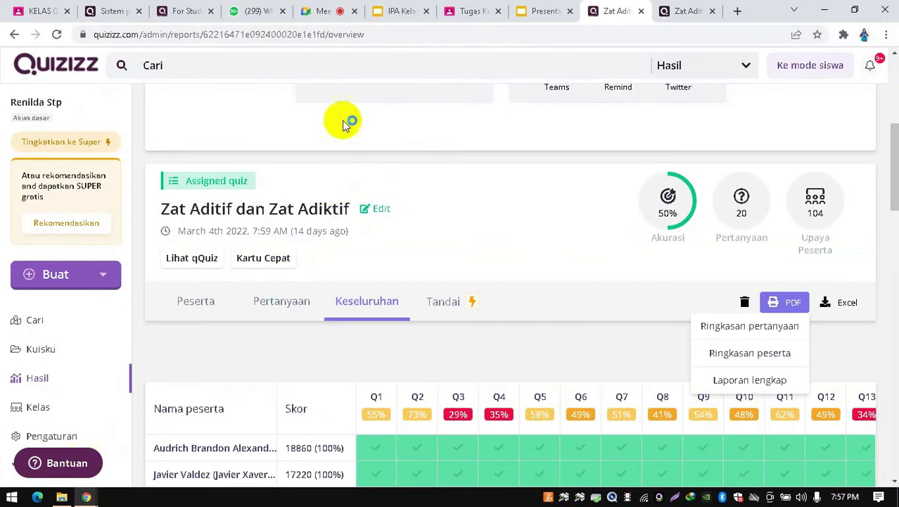
Step: Admit the waiting participant to the Google Meet call and return to the printable Quizizz report
{"action": "left_click", "coordinate": [325, 20]}
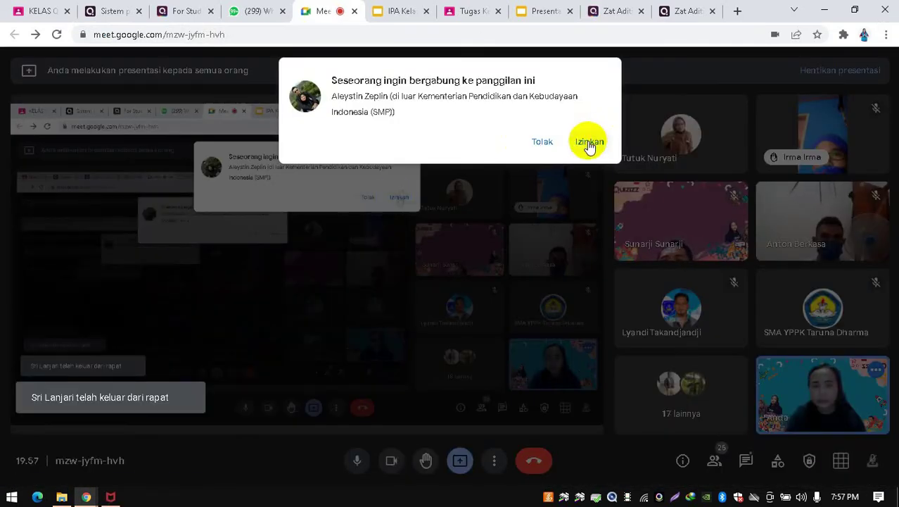
{"action": "left_click", "coordinate": [590, 142]}
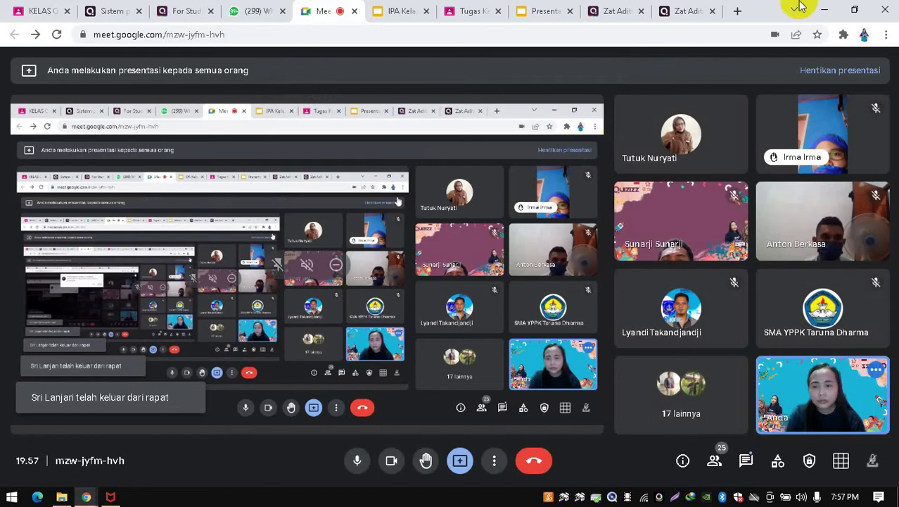
{"action": "left_click", "coordinate": [667, 13]}
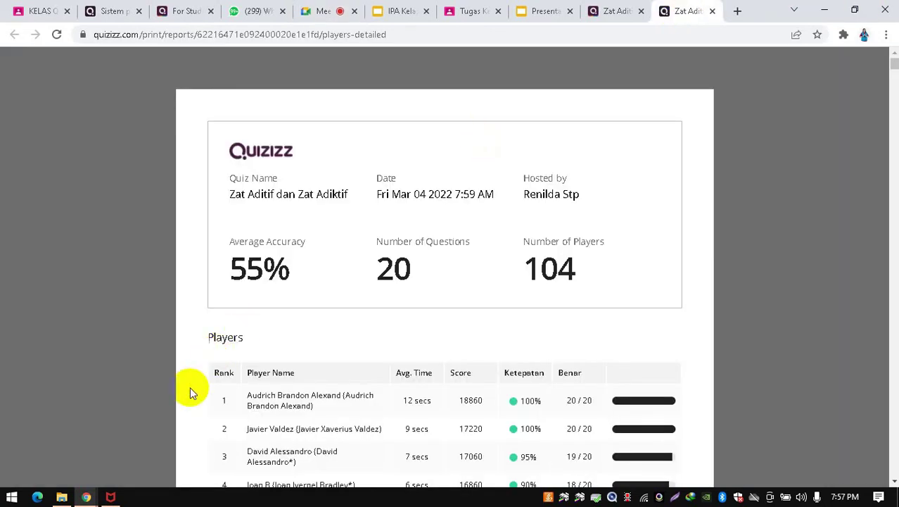
Step: Review the players table and the first student's section of the printable report, minimizing the Excel start-up window when it appears
{"action": "left_click", "coordinate": [894, 68]}
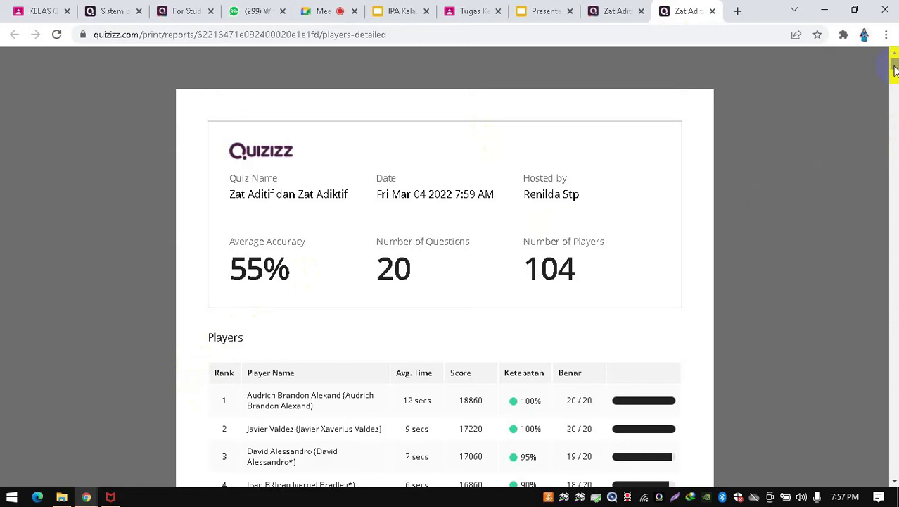
{"action": "left_click_drag", "start_coordinate": [894, 68], "coordinate": [891, 61]}
{"action": "scroll", "coordinate": [894, 67], "scroll_direction": "down", "scroll_amount": 3}
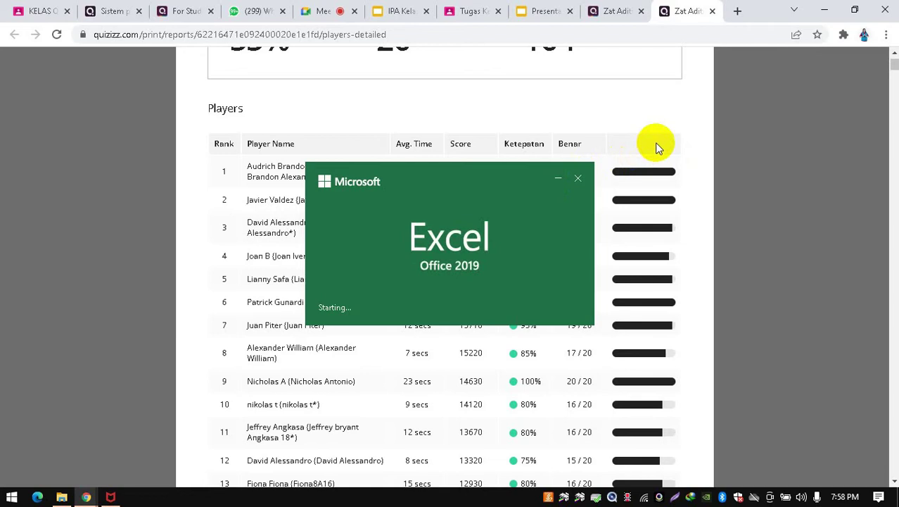
{"action": "left_click", "coordinate": [558, 180]}
{"action": "left_click_drag", "start_coordinate": [894, 62], "coordinate": [895, 79]}
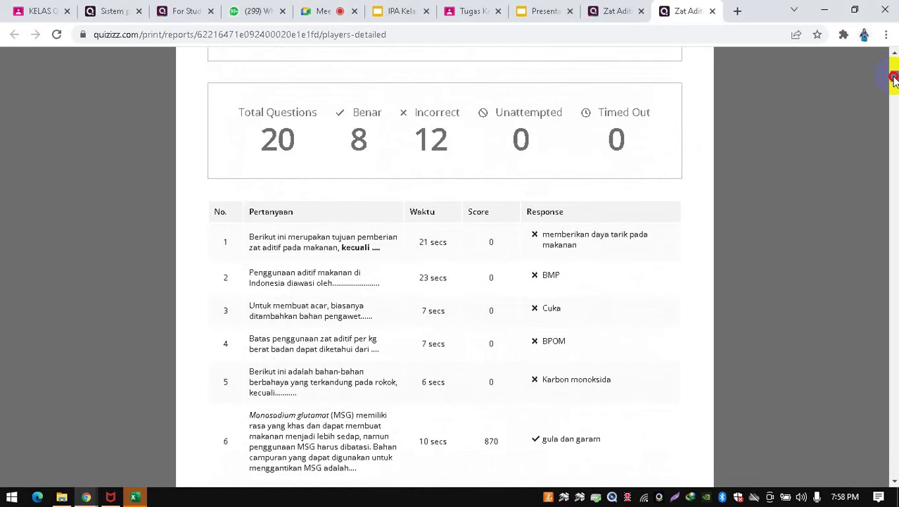
{"action": "left_click_drag", "start_coordinate": [894, 79], "coordinate": [895, 78]}
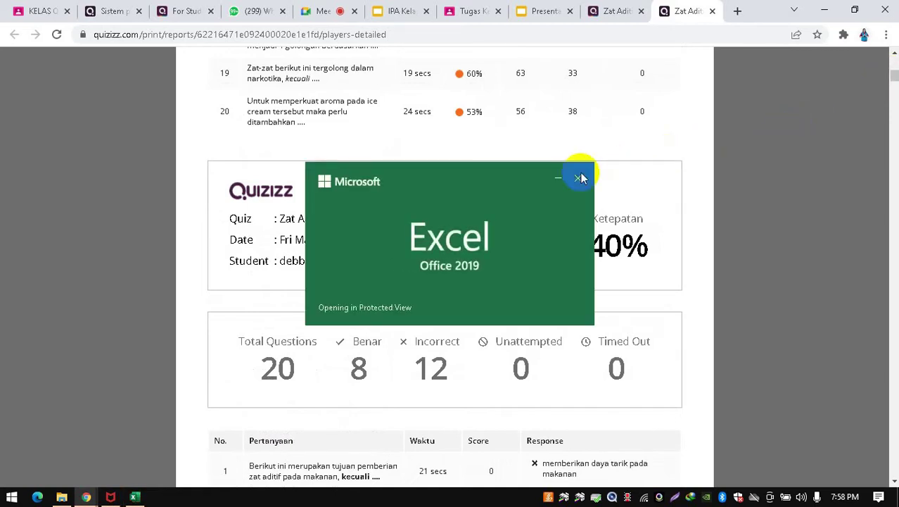
{"action": "left_click", "coordinate": [556, 179]}
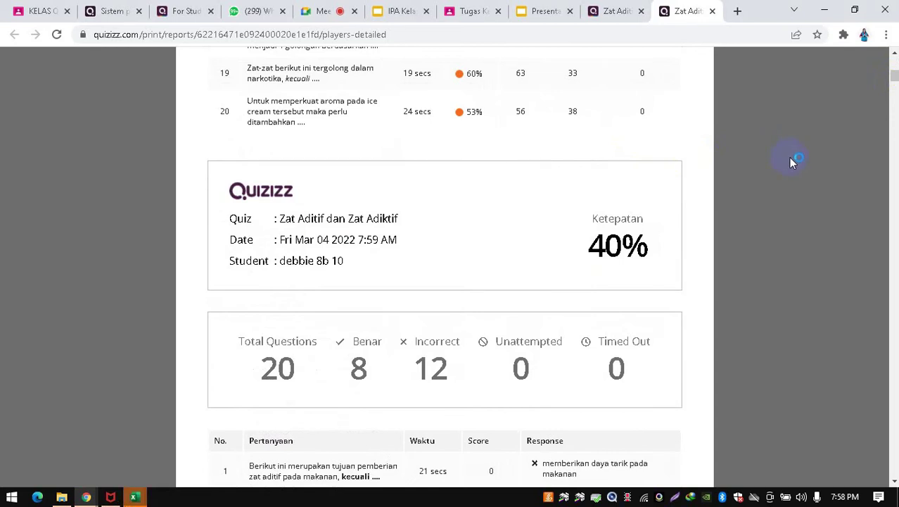
{"action": "left_click", "coordinate": [699, 267]}
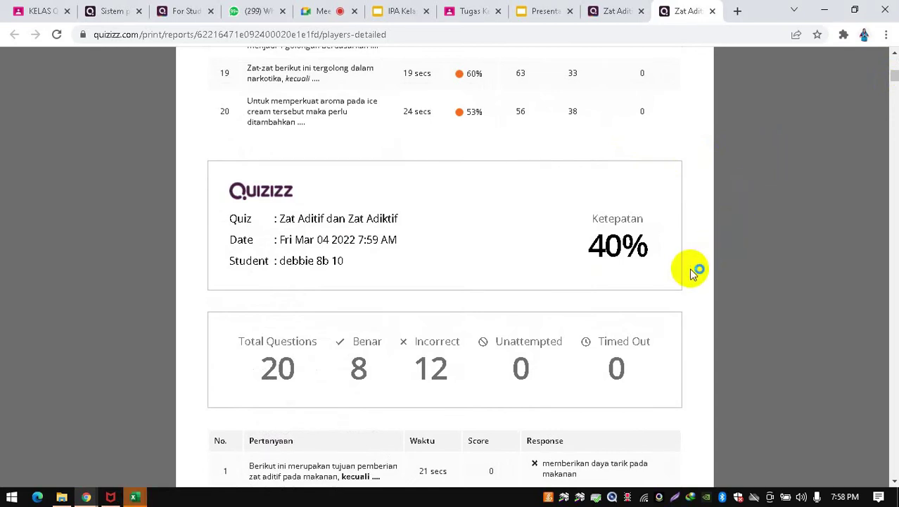
{"action": "left_click", "coordinate": [692, 273]}
Step: Examine the first student's responses from question 1 to 20 and return to that student's summary header
{"action": "left_click_drag", "start_coordinate": [893, 76], "coordinate": [893, 81]}
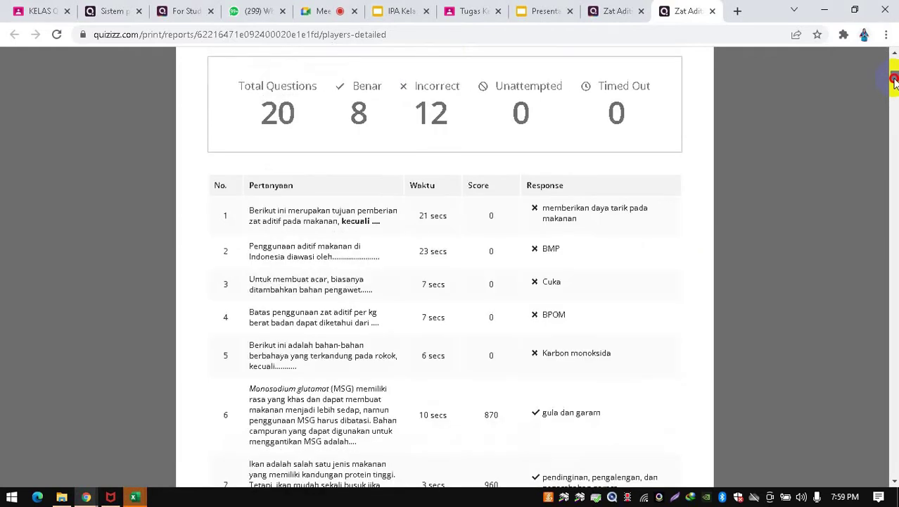
{"action": "scroll", "coordinate": [514, 272], "scroll_direction": "down", "scroll_amount": 1}
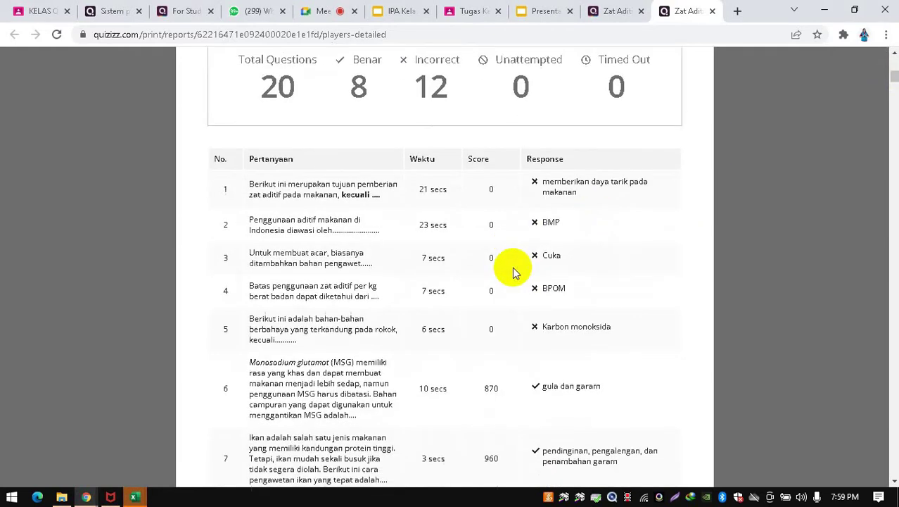
{"action": "scroll", "coordinate": [514, 273], "scroll_direction": "down", "scroll_amount": 1}
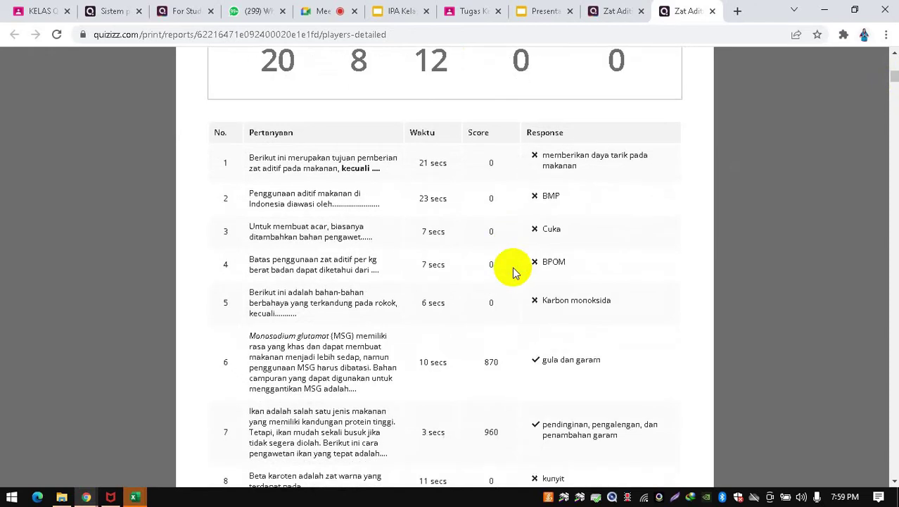
{"action": "scroll", "coordinate": [513, 273], "scroll_direction": "down", "scroll_amount": 1}
{"action": "scroll", "coordinate": [514, 272], "scroll_direction": "down", "scroll_amount": 8}
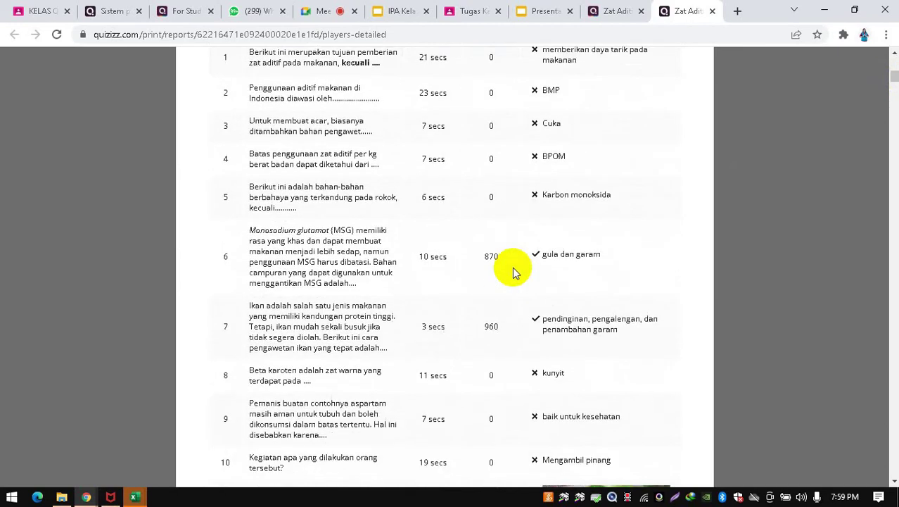
{"action": "scroll", "coordinate": [514, 273], "scroll_direction": "down", "scroll_amount": 10}
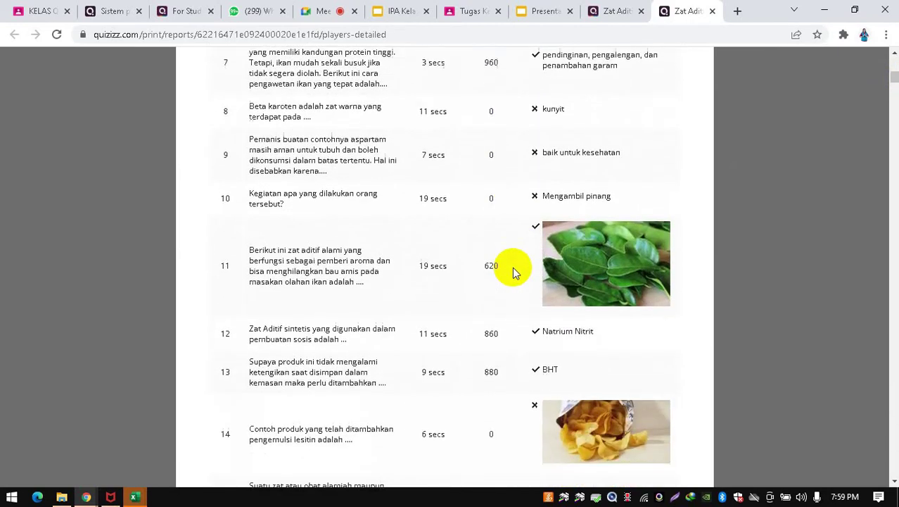
{"action": "scroll", "coordinate": [513, 272], "scroll_direction": "down", "scroll_amount": 8}
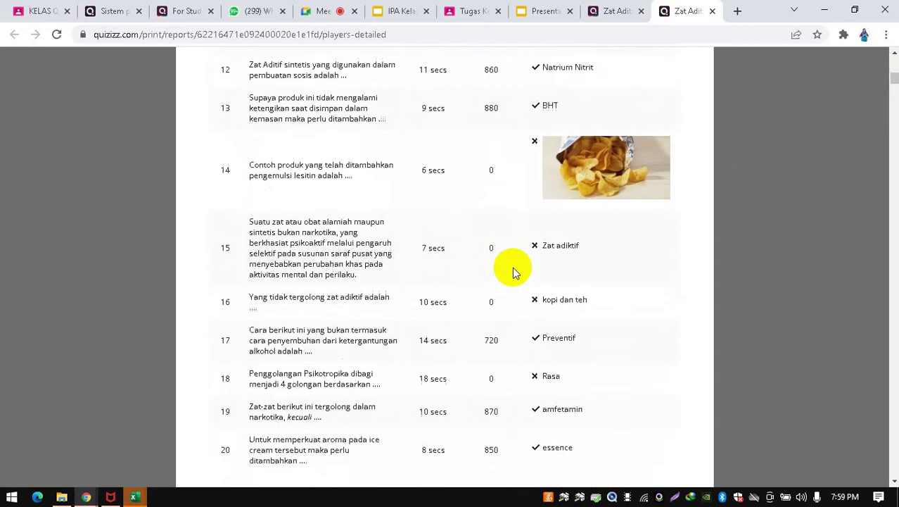
{"action": "scroll", "coordinate": [514, 273], "scroll_direction": "down", "scroll_amount": 6}
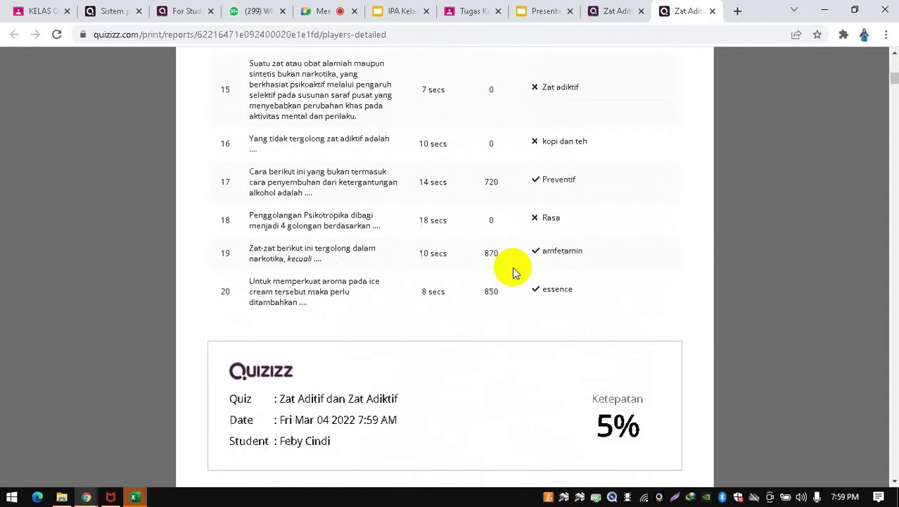
{"action": "scroll", "coordinate": [514, 270], "scroll_direction": "up", "scroll_amount": 1}
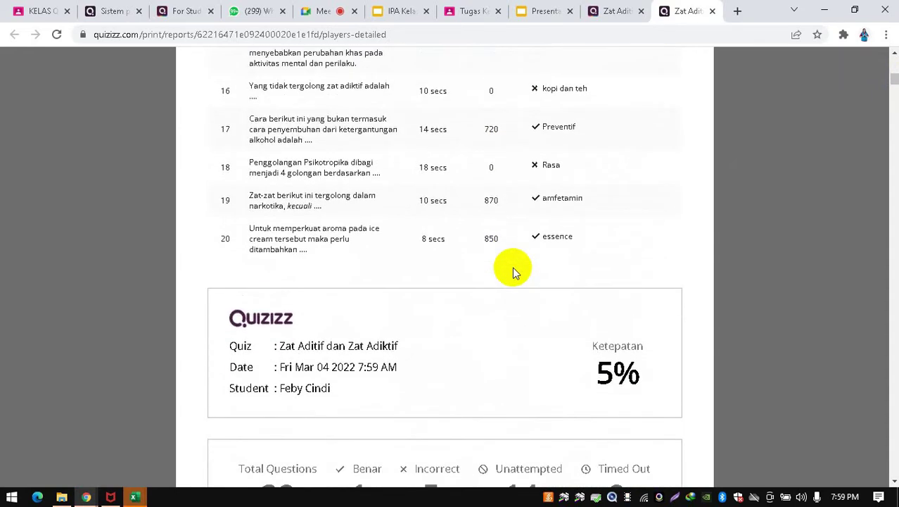
{"action": "scroll", "coordinate": [515, 270], "scroll_direction": "up", "scroll_amount": 2}
{"action": "scroll", "coordinate": [514, 272], "scroll_direction": "up", "scroll_amount": 6}
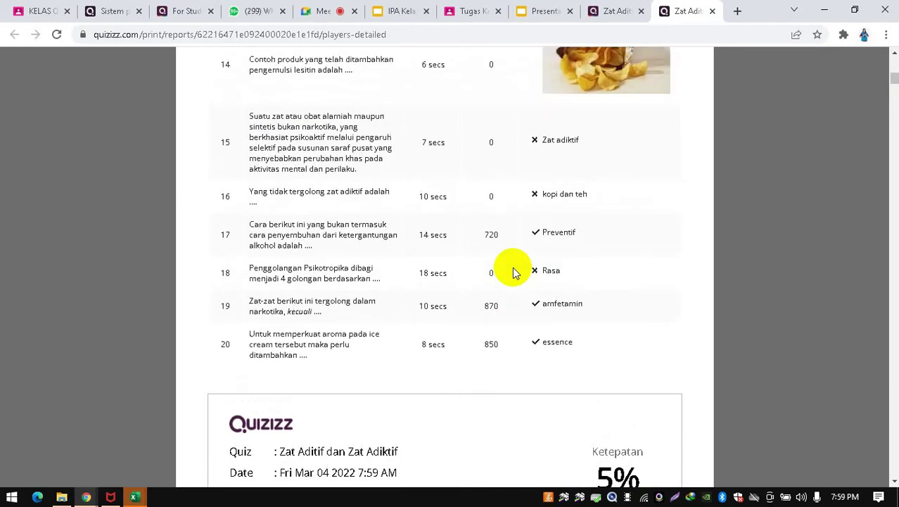
{"action": "scroll", "coordinate": [513, 267], "scroll_direction": "up", "scroll_amount": 14}
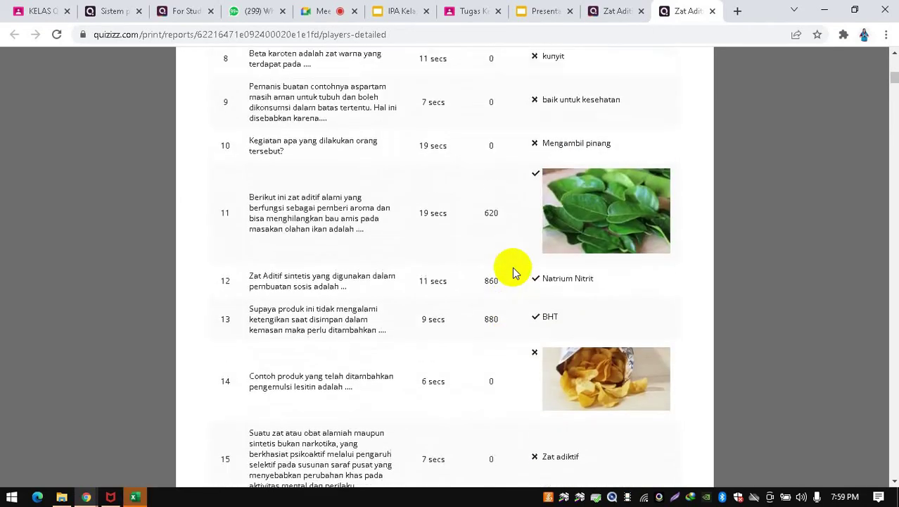
{"action": "scroll", "coordinate": [512, 266], "scroll_direction": "up", "scroll_amount": 8}
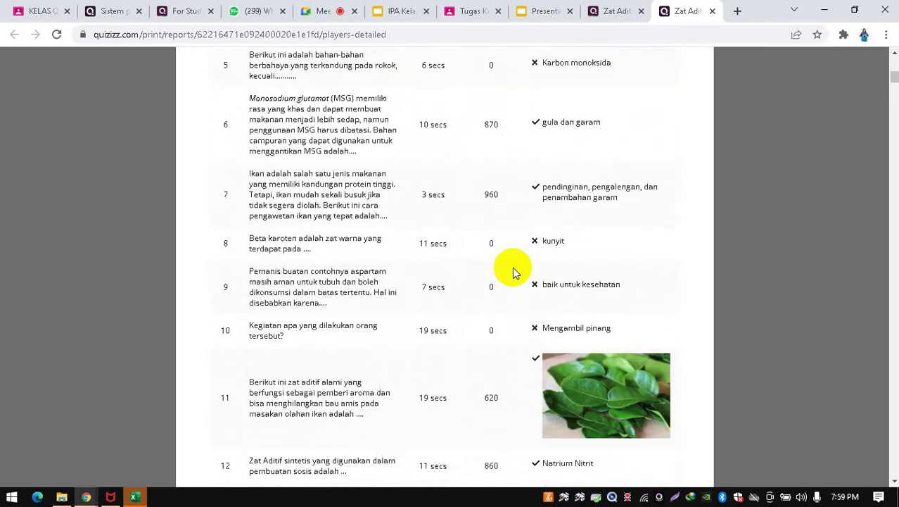
{"action": "scroll", "coordinate": [512, 268], "scroll_direction": "up", "scroll_amount": 5}
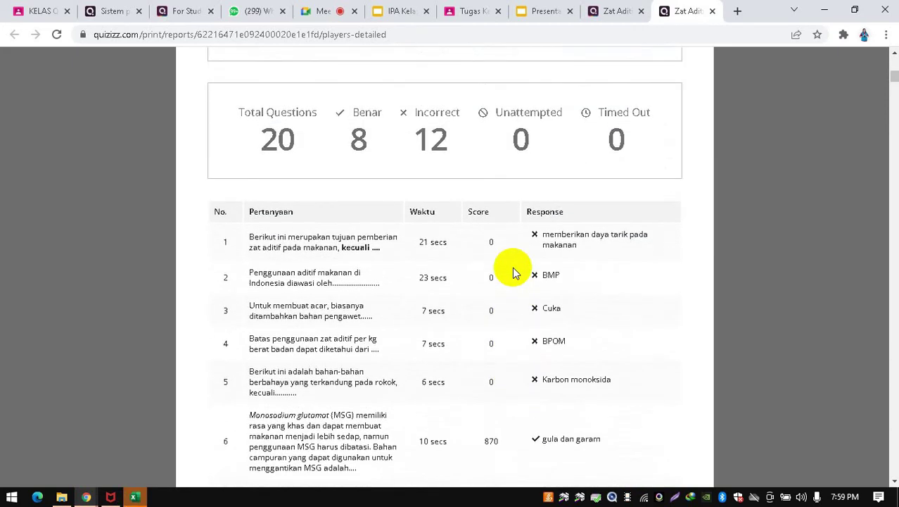
{"action": "scroll", "coordinate": [513, 270], "scroll_direction": "up", "scroll_amount": 5}
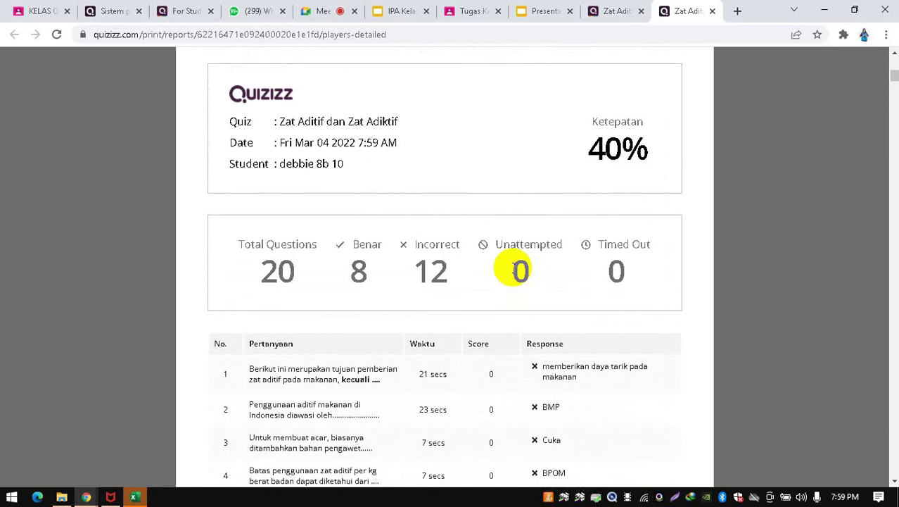
Step: Switch to Excel, enable editing in the downloaded report workbook and return to the Quizizz report in Chrome
{"action": "left_click", "coordinate": [136, 498]}
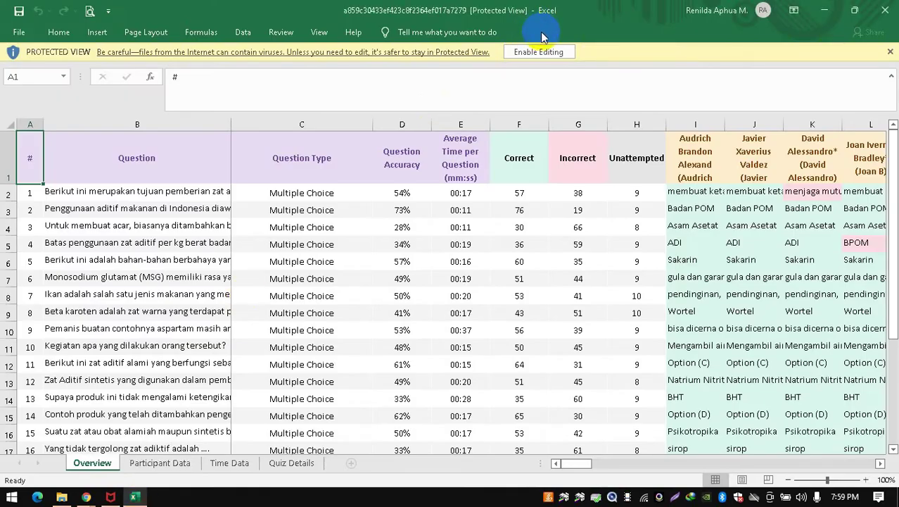
{"action": "left_click", "coordinate": [538, 53]}
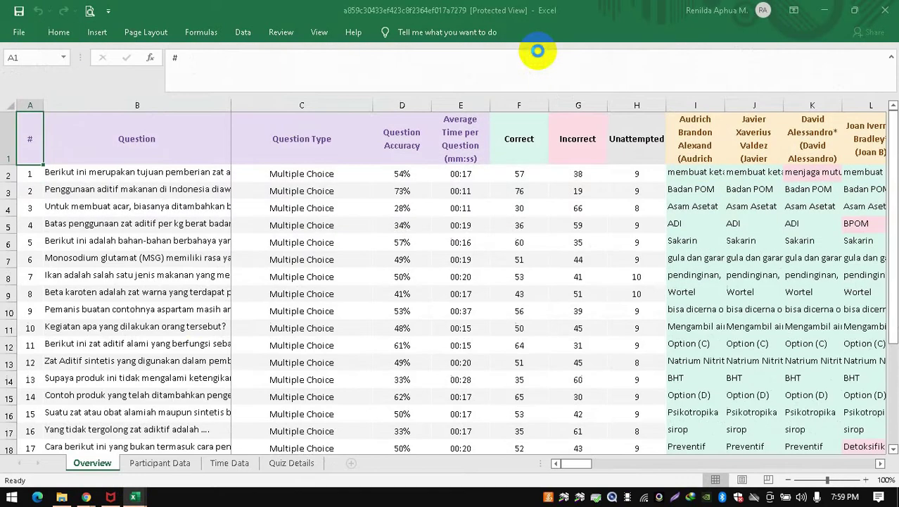
{"action": "mouse_move", "coordinate": [84, 498]}
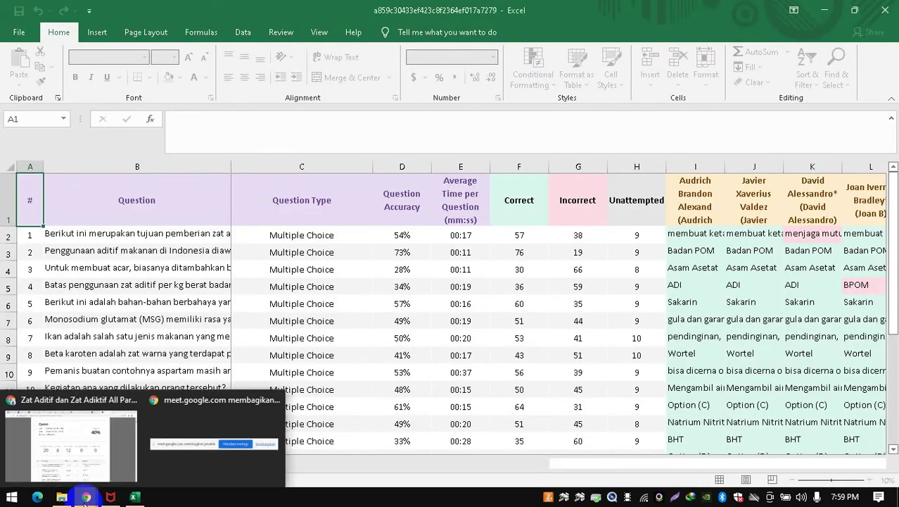
{"action": "left_click", "coordinate": [104, 458]}
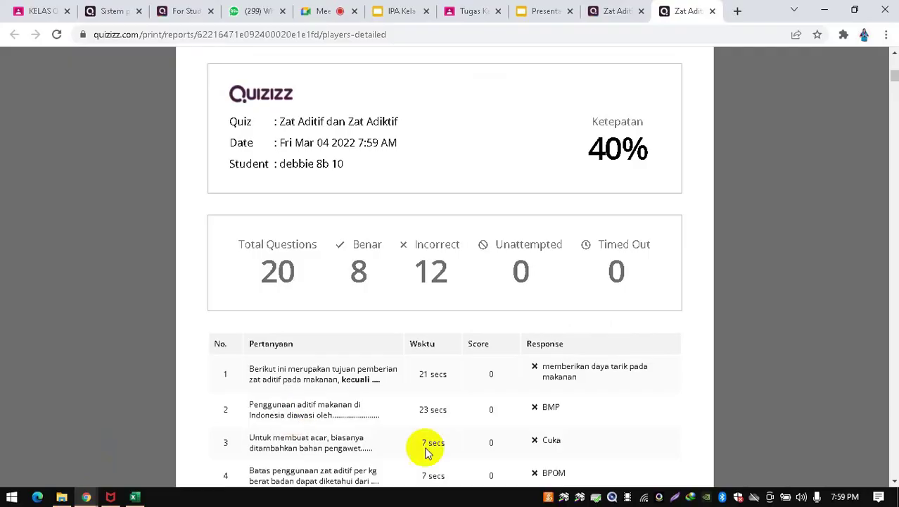
Step: Stop the current presentation in the Google Meet call
{"action": "left_click", "coordinate": [322, 11]}
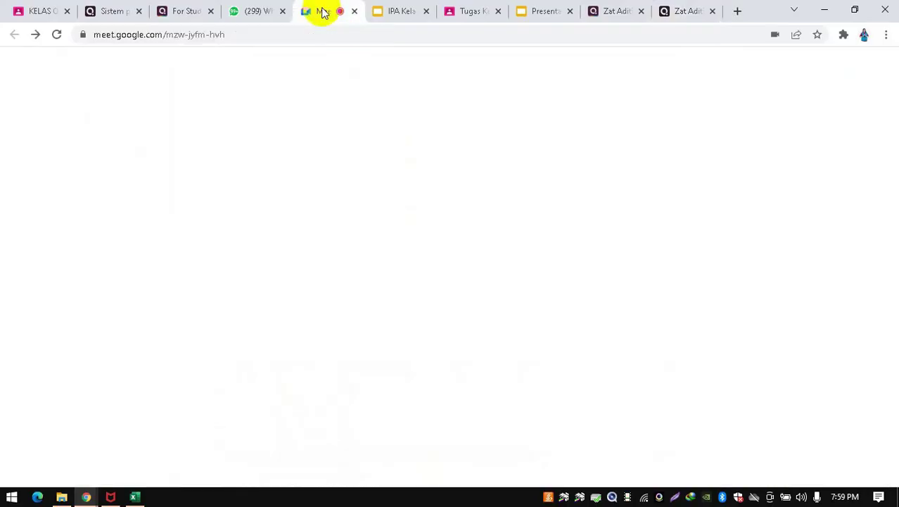
{"action": "left_click", "coordinate": [458, 460]}
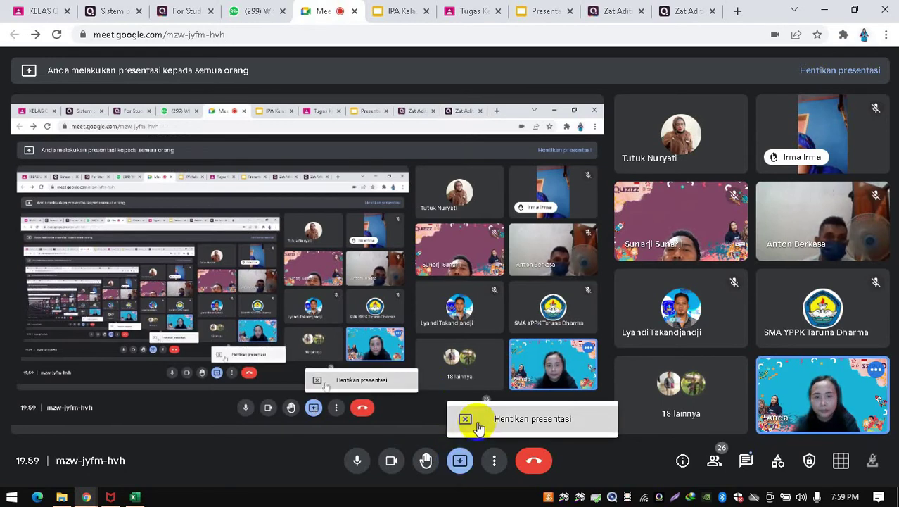
{"action": "left_click", "coordinate": [479, 422]}
Step: Present the Excel report workbook's window in the Google Meet call and hide the sharing notice
{"action": "left_click", "coordinate": [458, 463]}
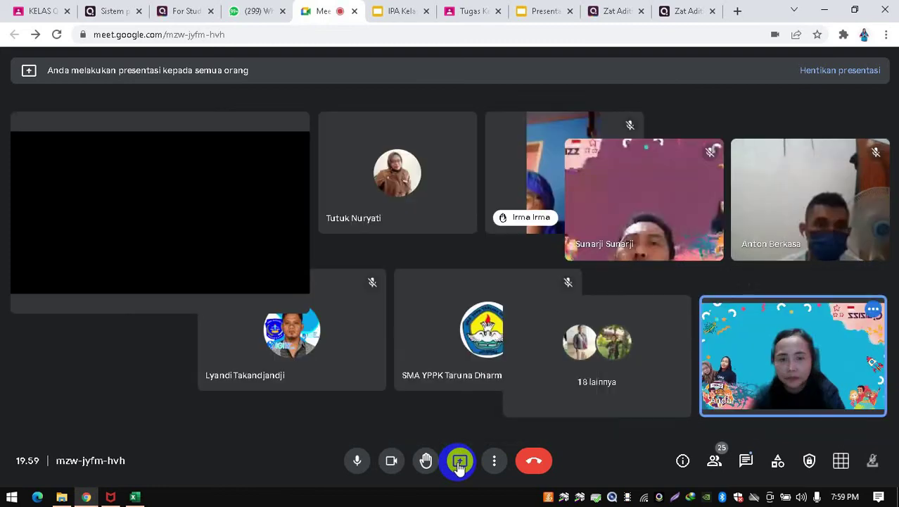
{"action": "left_click", "coordinate": [458, 464]}
{"action": "left_click", "coordinate": [478, 384]}
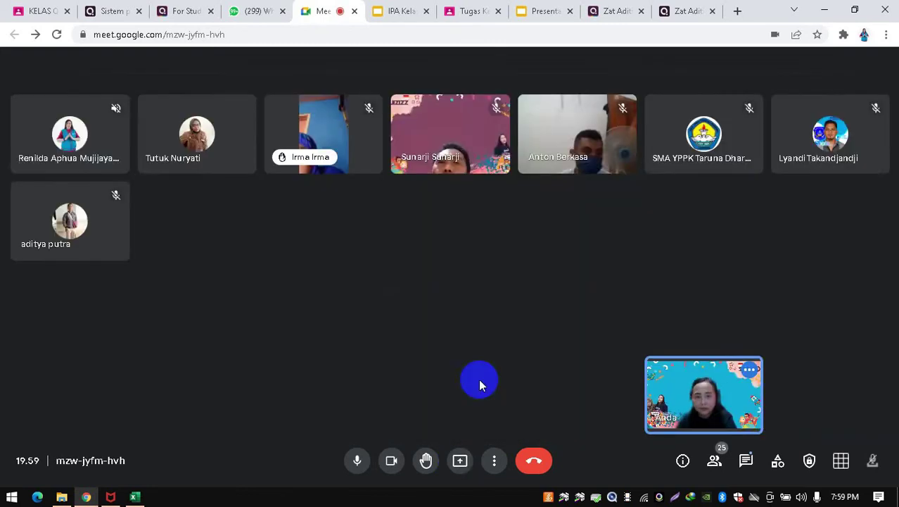
{"action": "left_click", "coordinate": [458, 461]}
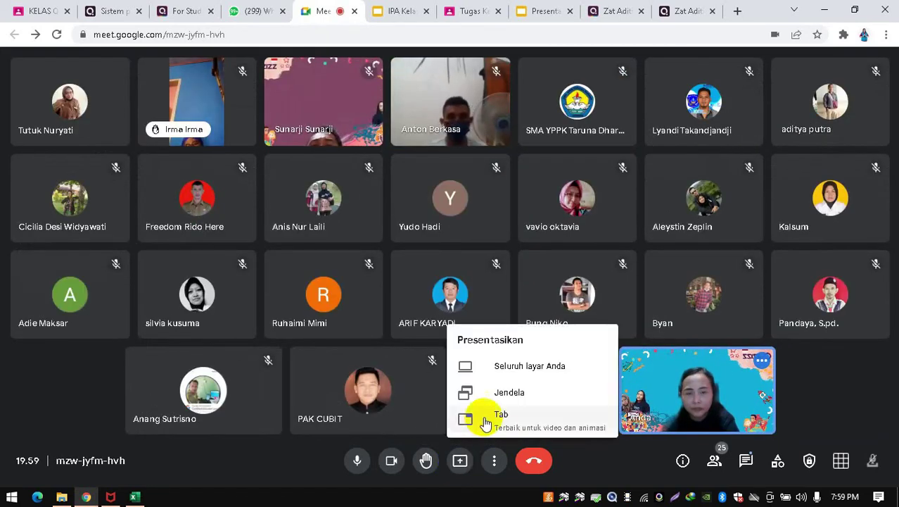
{"action": "left_click", "coordinate": [485, 391]}
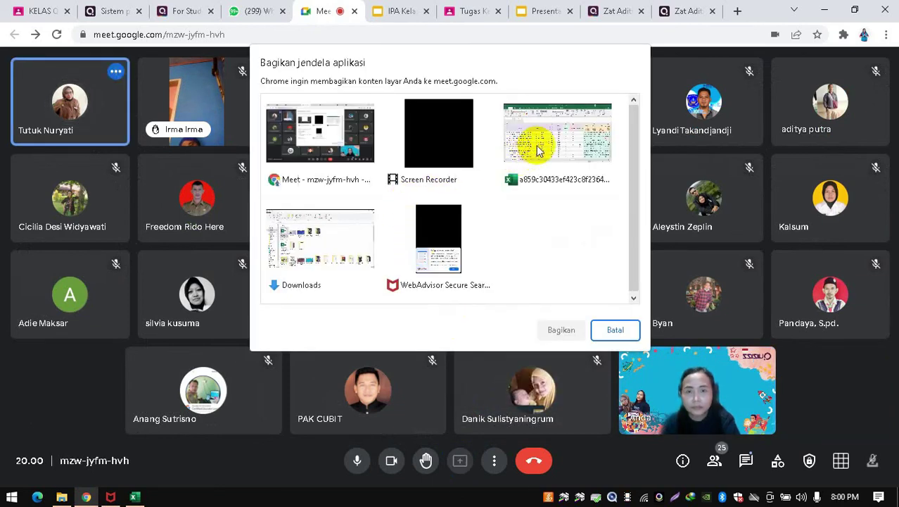
{"action": "left_click", "coordinate": [537, 147]}
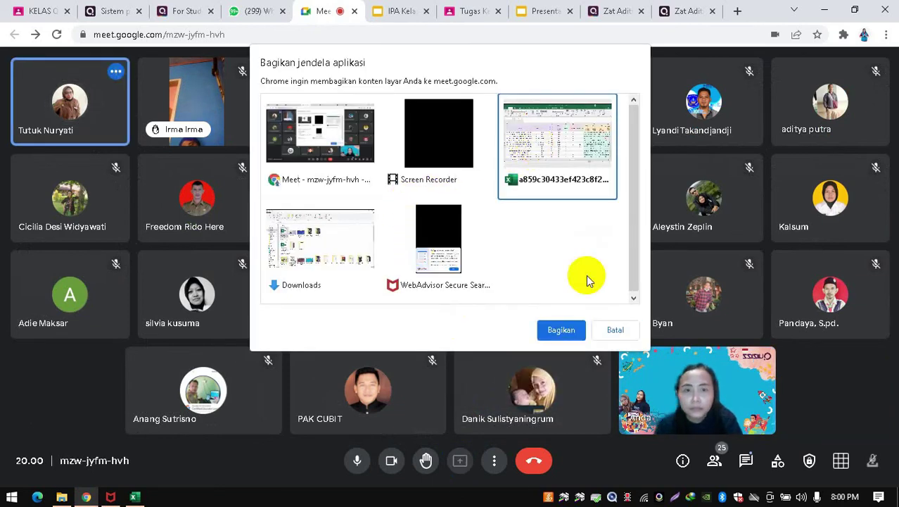
{"action": "left_click", "coordinate": [561, 330]}
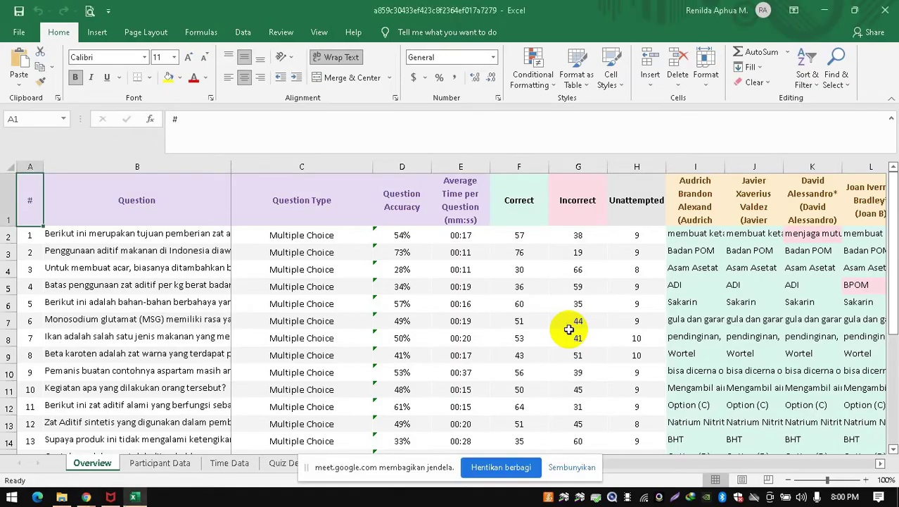
{"action": "left_click", "coordinate": [568, 467]}
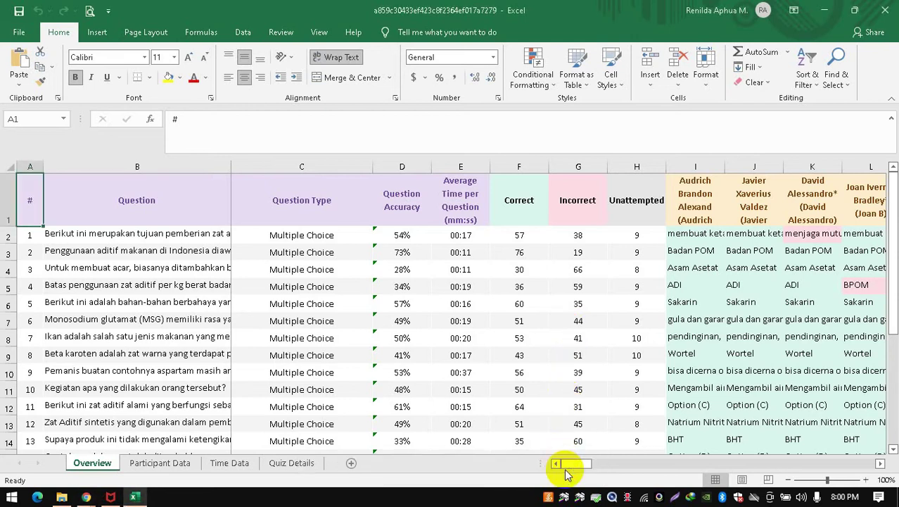
Step: Examine the Overview sheet's question statistics and the students' answer columns, and return to the first columns
{"action": "left_click", "coordinate": [83, 496]}
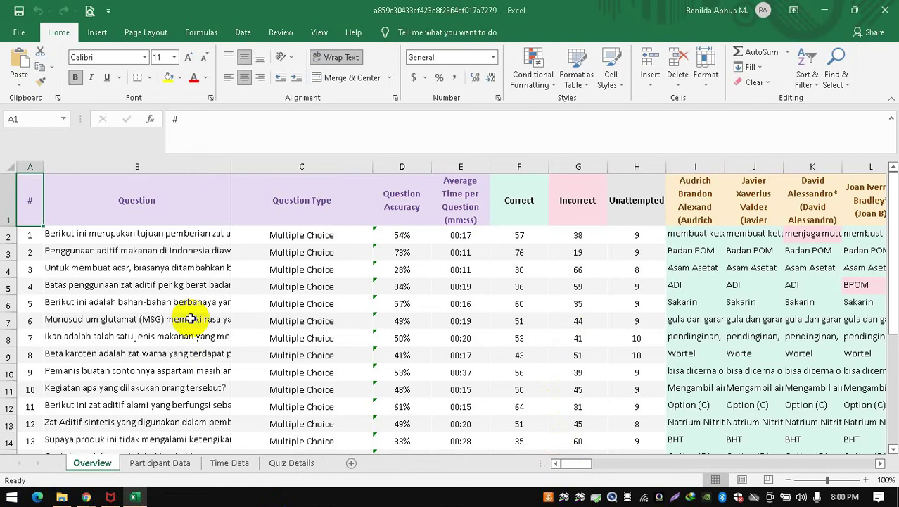
{"action": "mouse_move", "coordinate": [94, 497]}
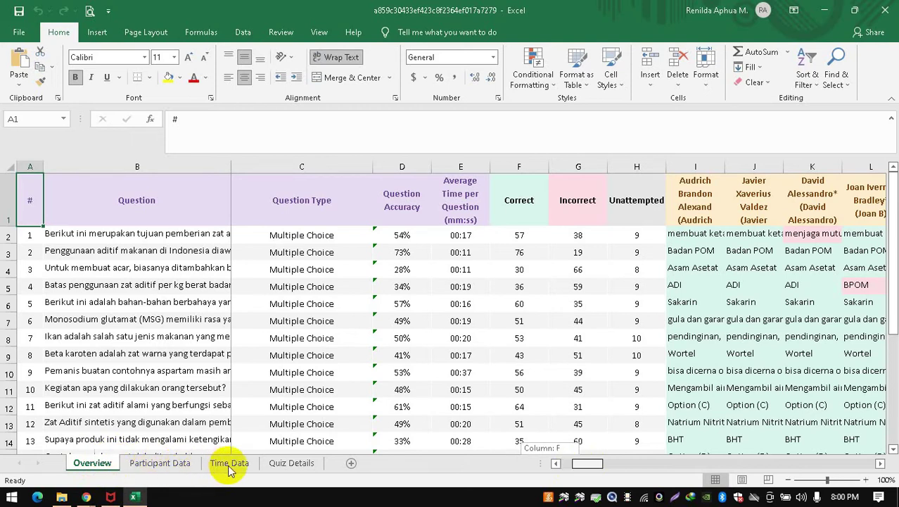
{"action": "scroll", "coordinate": [291, 465], "scroll_direction": "right", "scroll_amount": 4}
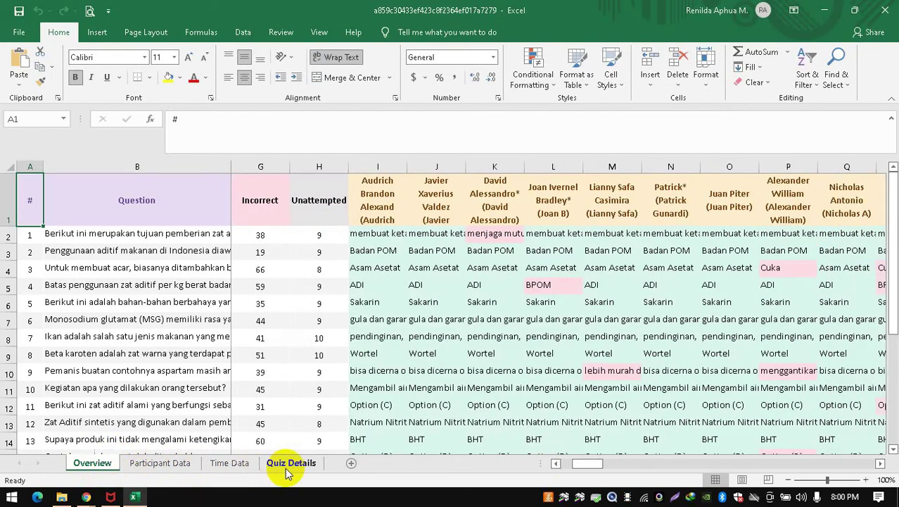
{"action": "left_click_drag", "start_coordinate": [582, 467], "coordinate": [571, 468]}
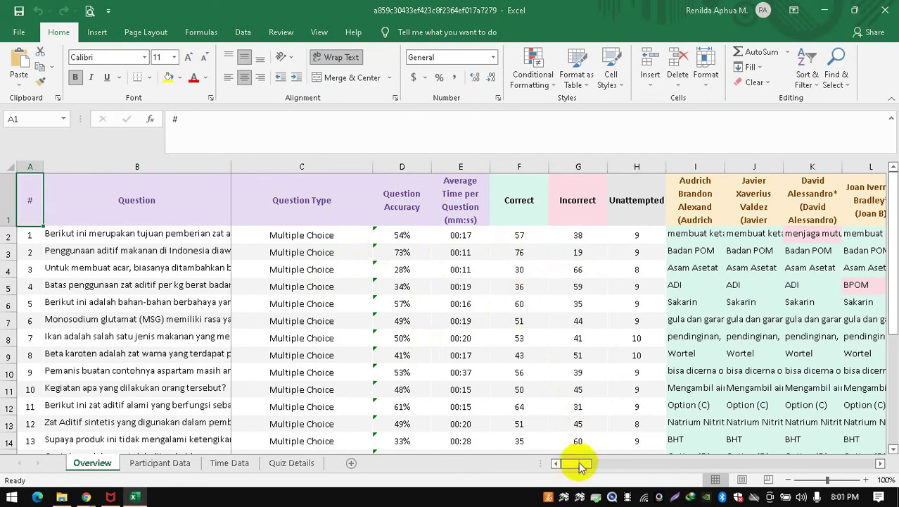
{"action": "left_click_drag", "start_coordinate": [577, 467], "coordinate": [643, 468]}
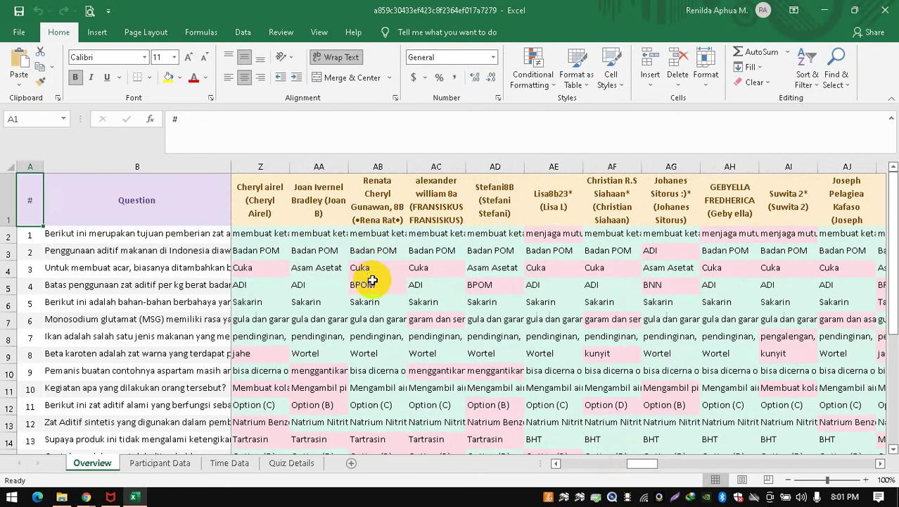
{"action": "left_click_drag", "start_coordinate": [639, 467], "coordinate": [388, 458]}
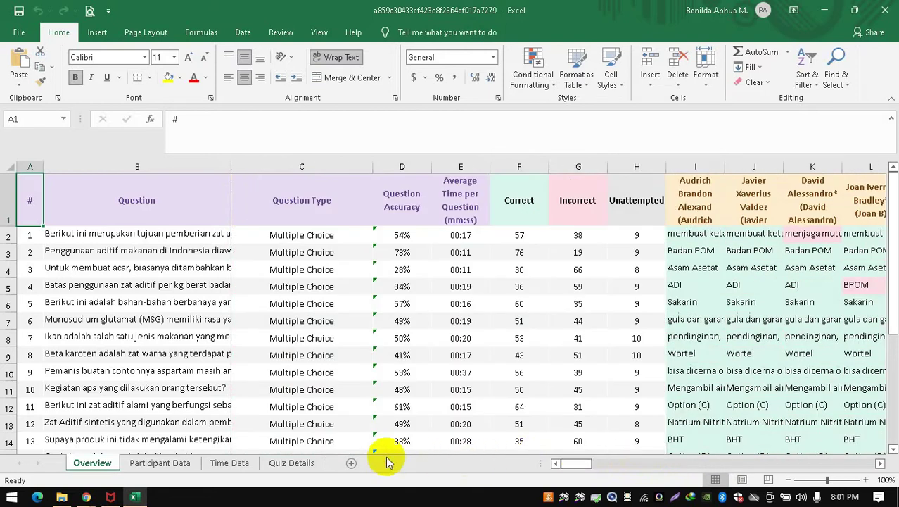
Step: Examine the Participant Data sheet, checking several participants' full device entries in the Info column, and return to the Rank column
{"action": "left_click", "coordinate": [151, 463]}
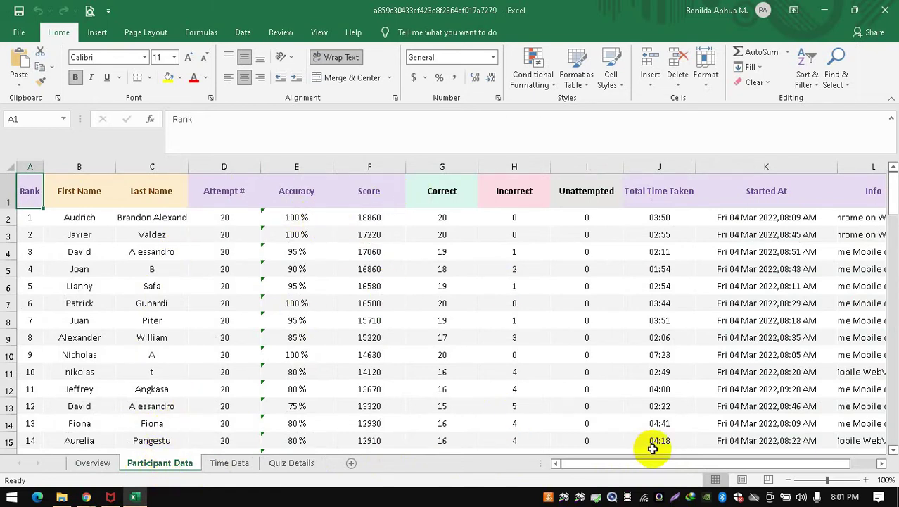
{"action": "left_click_drag", "start_coordinate": [625, 469], "coordinate": [708, 466]}
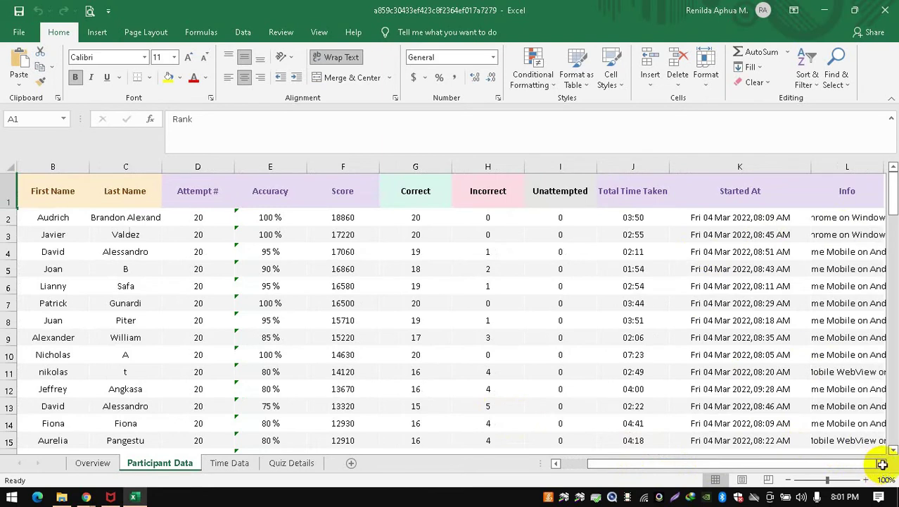
{"action": "mouse_move", "coordinate": [894, 200]}
{"action": "left_mouse_down"}
{"action": "mouse_move", "coordinate": [893, 208]}
{"action": "mouse_move", "coordinate": [892, 199]}
{"action": "left_mouse_up"}
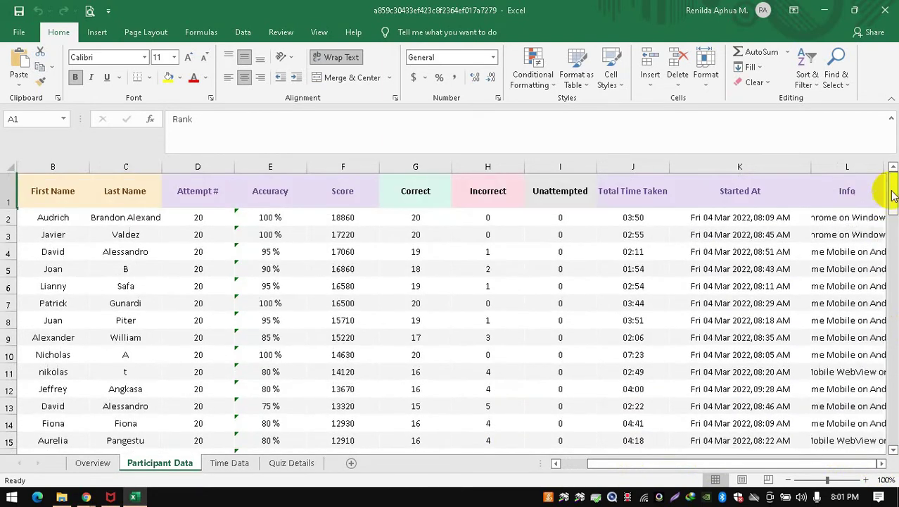
{"action": "left_click", "coordinate": [823, 218]}
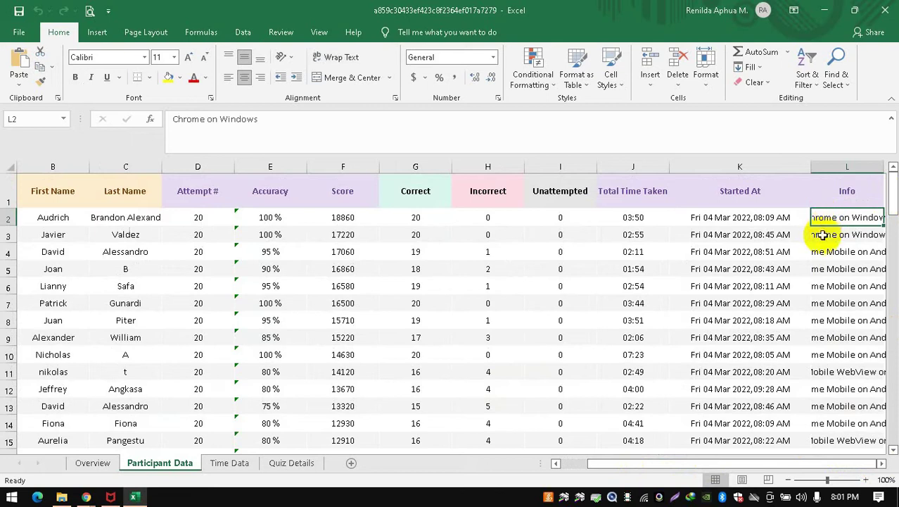
{"action": "left_click", "coordinate": [818, 235]}
{"action": "left_click", "coordinate": [825, 257]}
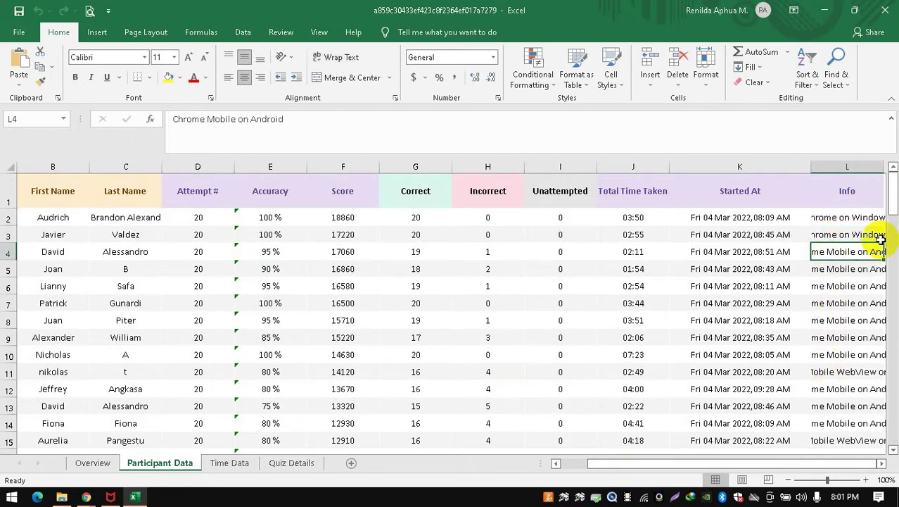
{"action": "left_click_drag", "start_coordinate": [890, 200], "coordinate": [891, 200]}
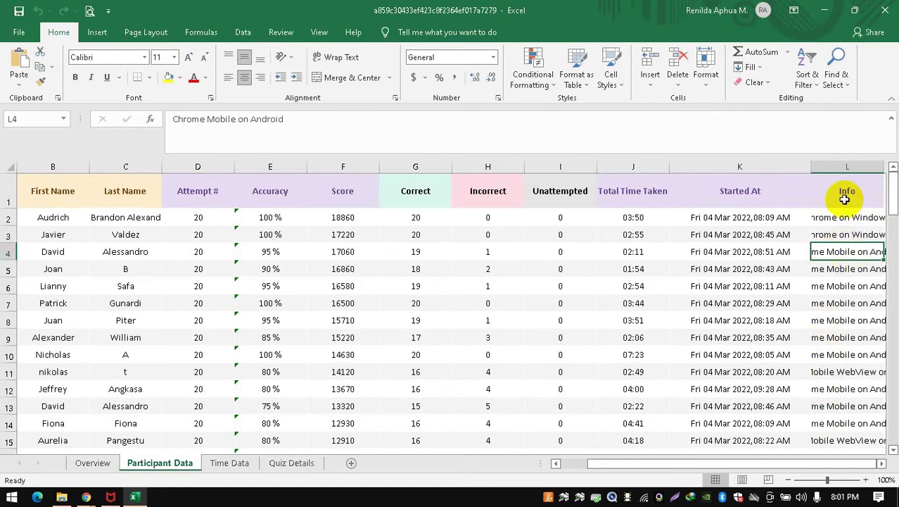
{"action": "left_click", "coordinate": [830, 217]}
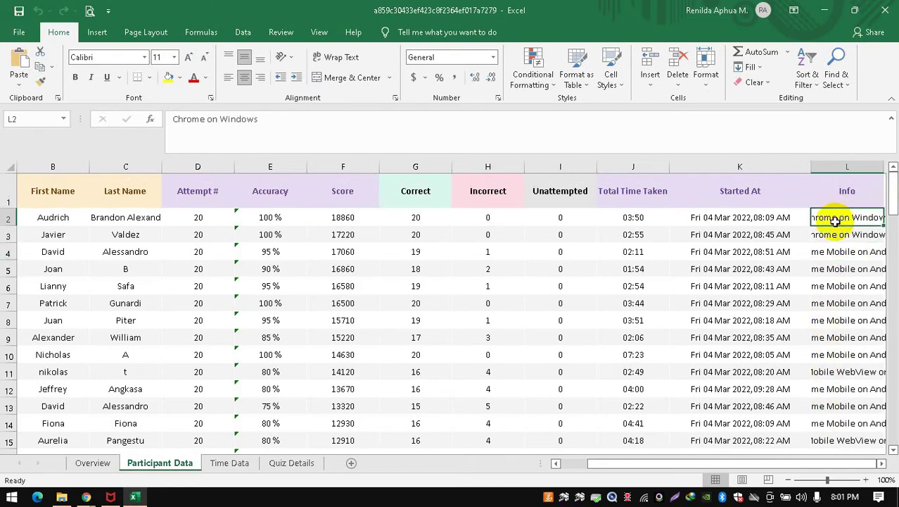
{"action": "left_click", "coordinate": [835, 353]}
{"action": "left_click", "coordinate": [836, 391]}
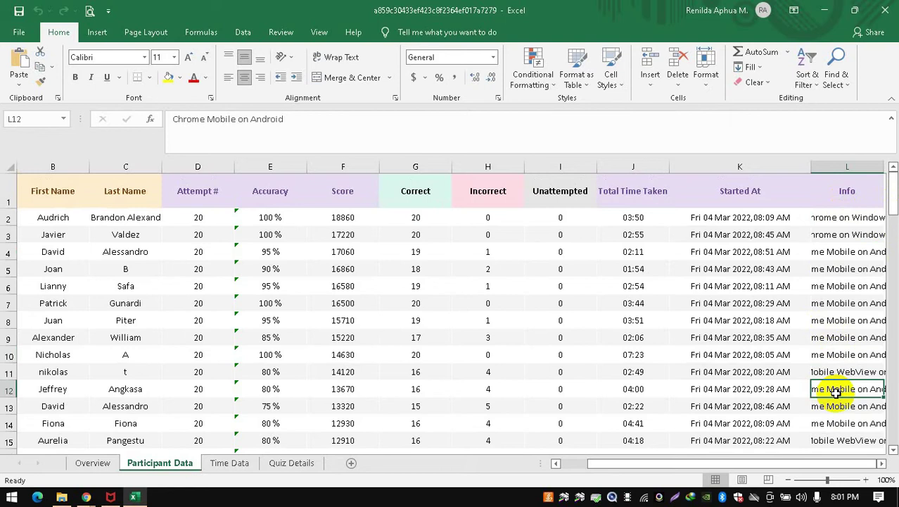
{"action": "left_click_drag", "start_coordinate": [723, 464], "coordinate": [619, 475]}
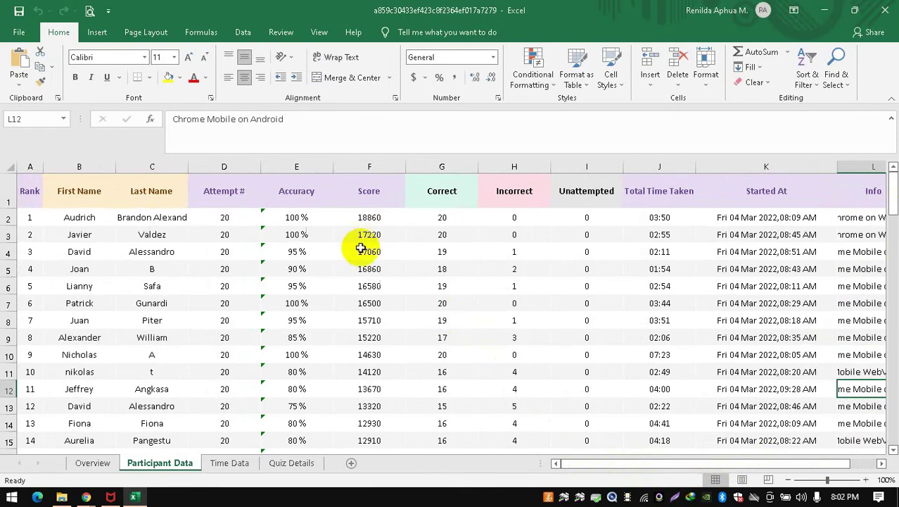
Step: Examine the per-student times on the Time Data sheet and the contents of Quiz Details, and return to the Overview sheet
{"action": "left_click", "coordinate": [229, 462]}
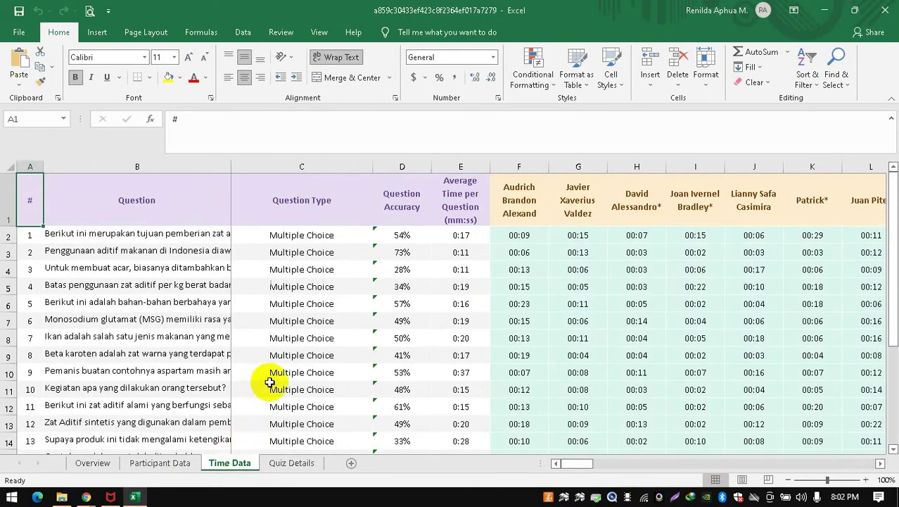
{"action": "mouse_move", "coordinate": [574, 463]}
{"action": "left_mouse_down"}
{"action": "mouse_move", "coordinate": [588, 464]}
{"action": "mouse_move", "coordinate": [581, 467]}
{"action": "left_mouse_up"}
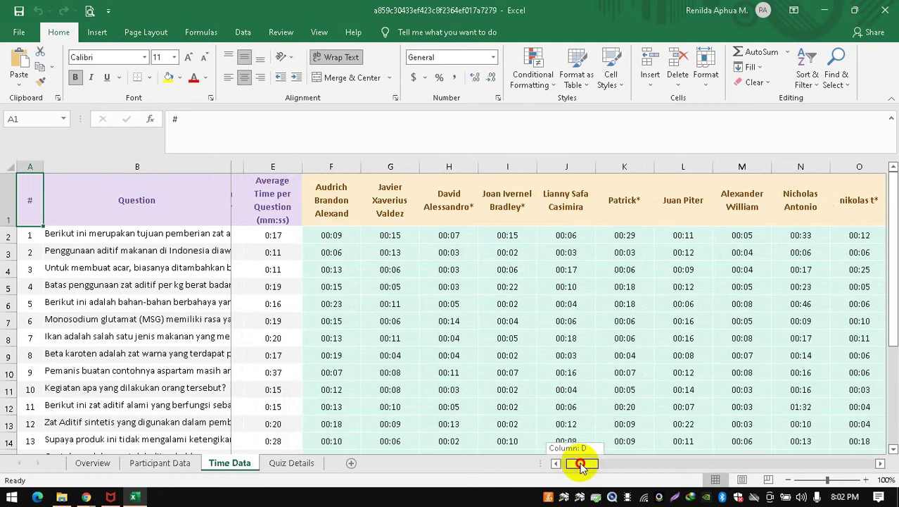
{"action": "left_click_drag", "start_coordinate": [581, 468], "coordinate": [563, 468]}
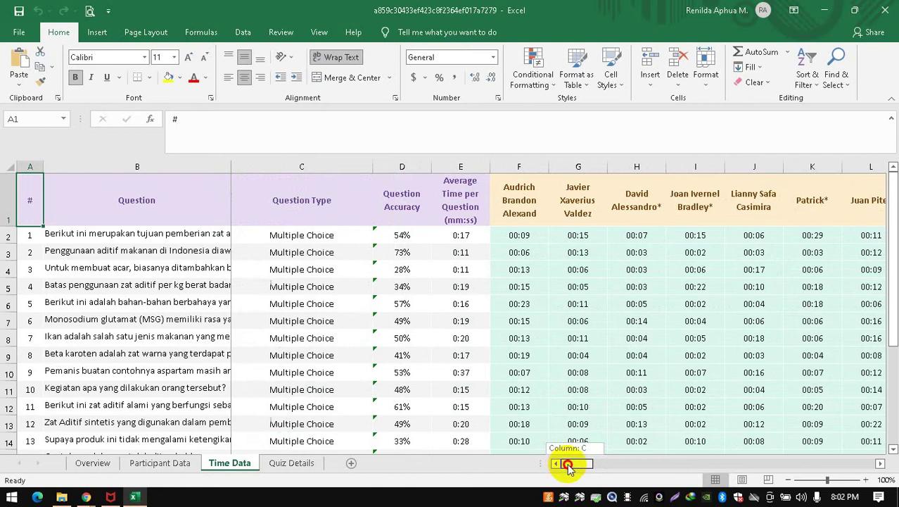
{"action": "left_click_drag", "start_coordinate": [568, 468], "coordinate": [552, 464]}
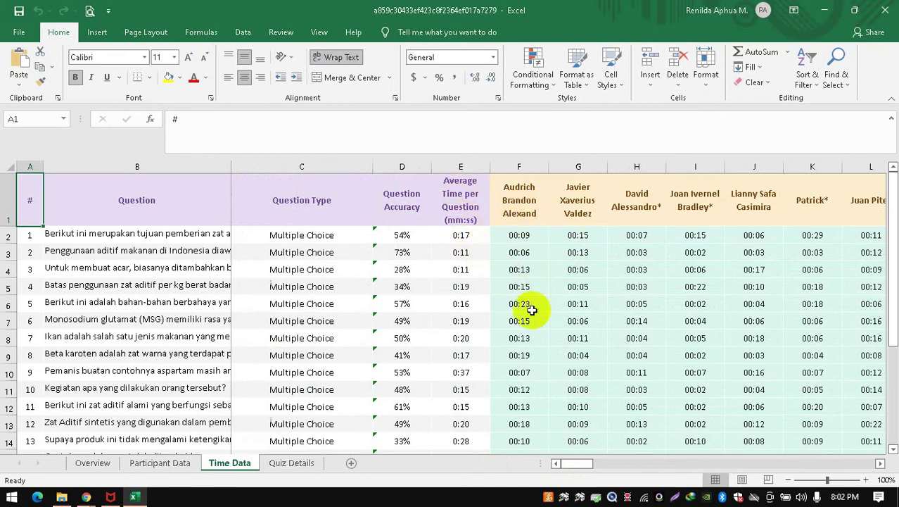
{"action": "mouse_move", "coordinate": [573, 469]}
{"action": "left_mouse_down"}
{"action": "mouse_move", "coordinate": [582, 469]}
{"action": "mouse_move", "coordinate": [567, 465]}
{"action": "left_mouse_up"}
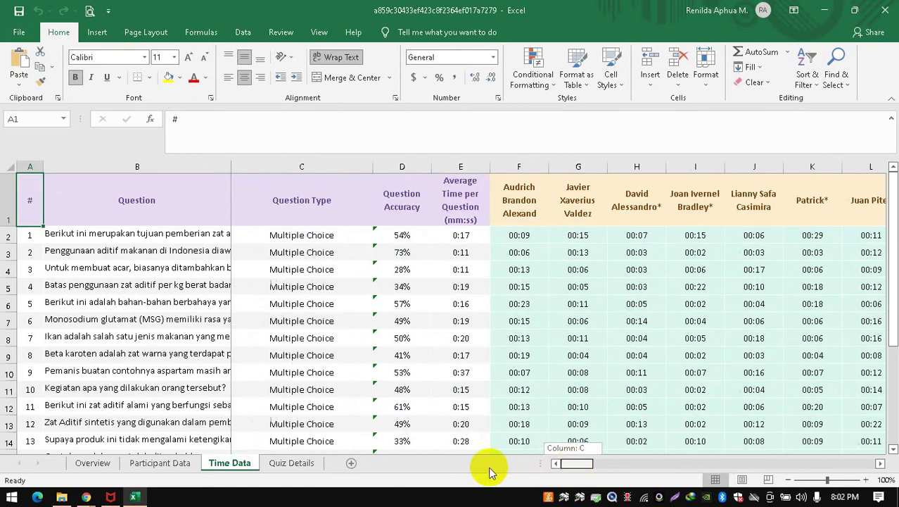
{"action": "left_click", "coordinate": [284, 470]}
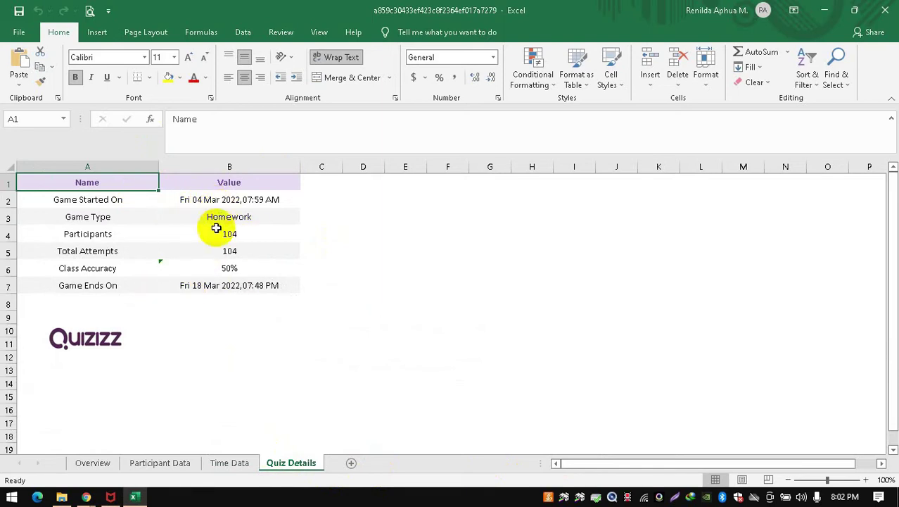
{"action": "left_click", "coordinate": [92, 463]}
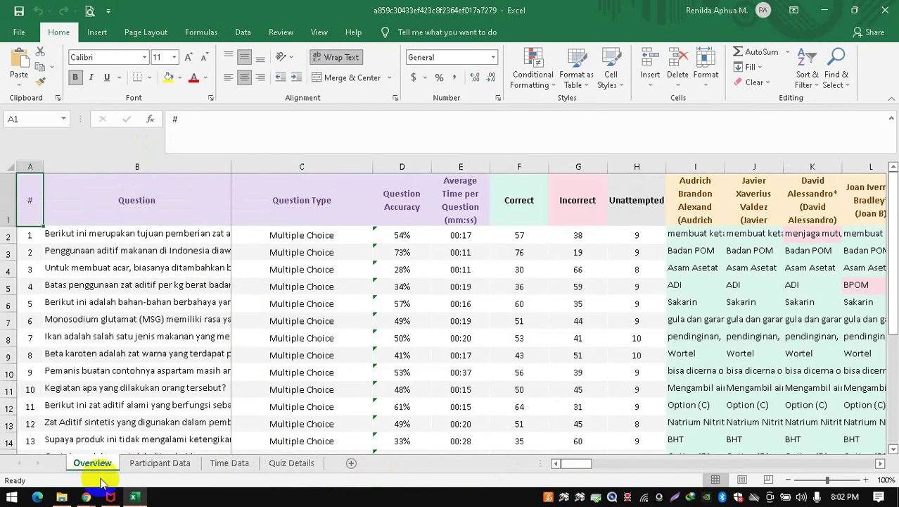
Step: Switch to the Google Meet call in Chrome and stop presenting the Excel window
{"action": "mouse_move", "coordinate": [111, 496]}
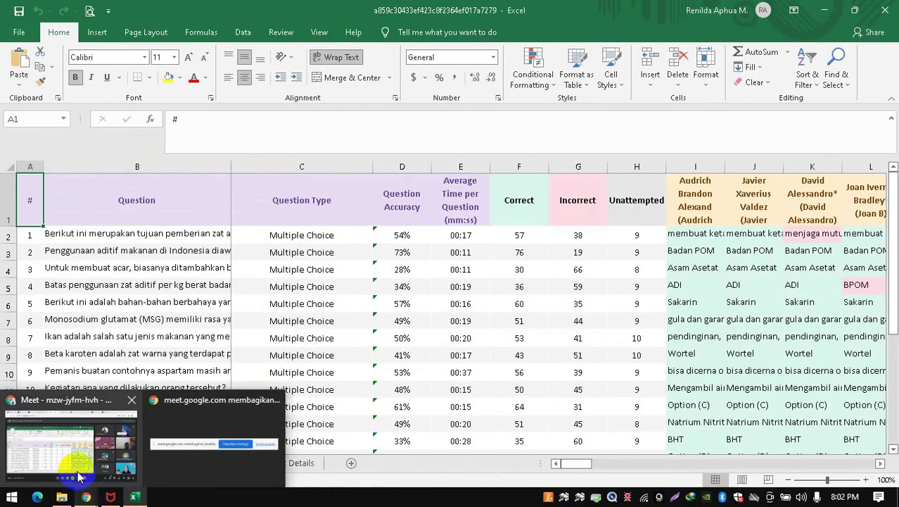
{"action": "left_click", "coordinate": [66, 458]}
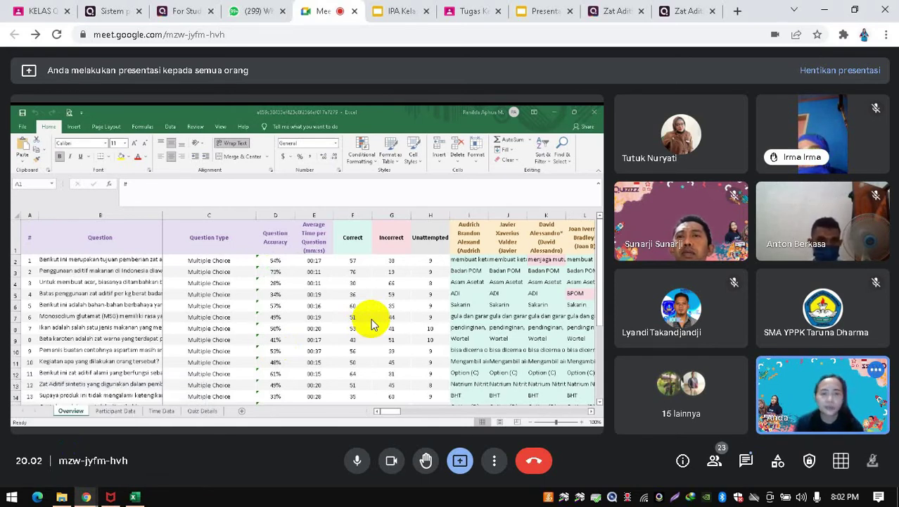
{"action": "left_click", "coordinate": [458, 464]}
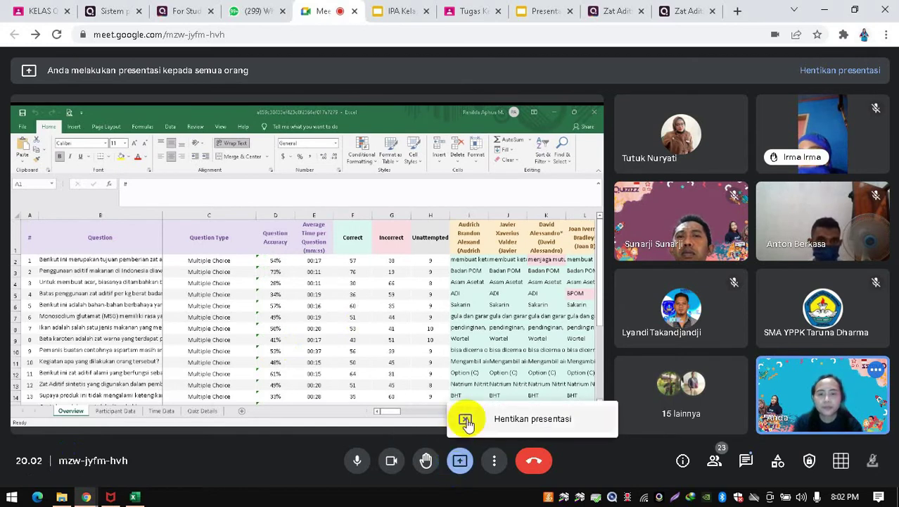
{"action": "left_click", "coordinate": [466, 421]}
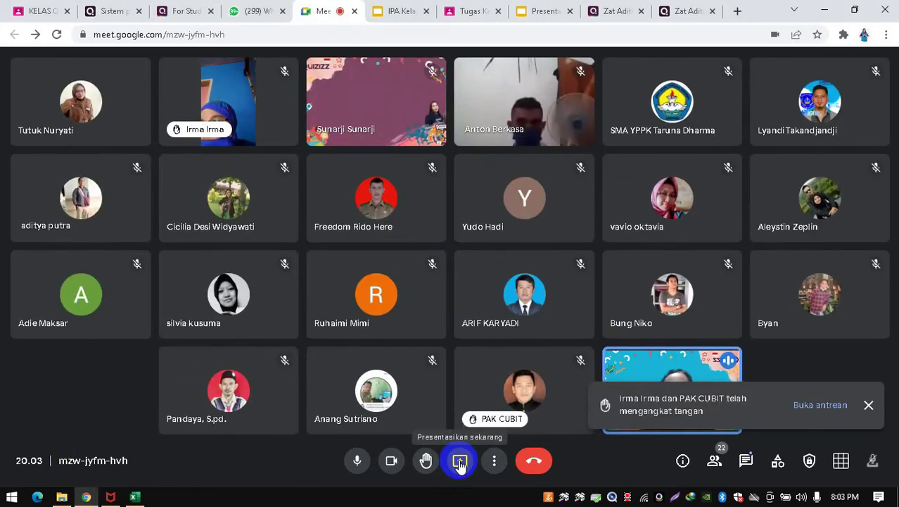
Step: Close the presentation options without sharing and dismiss the raised-hand notification in the call
{"action": "left_click", "coordinate": [459, 462]}
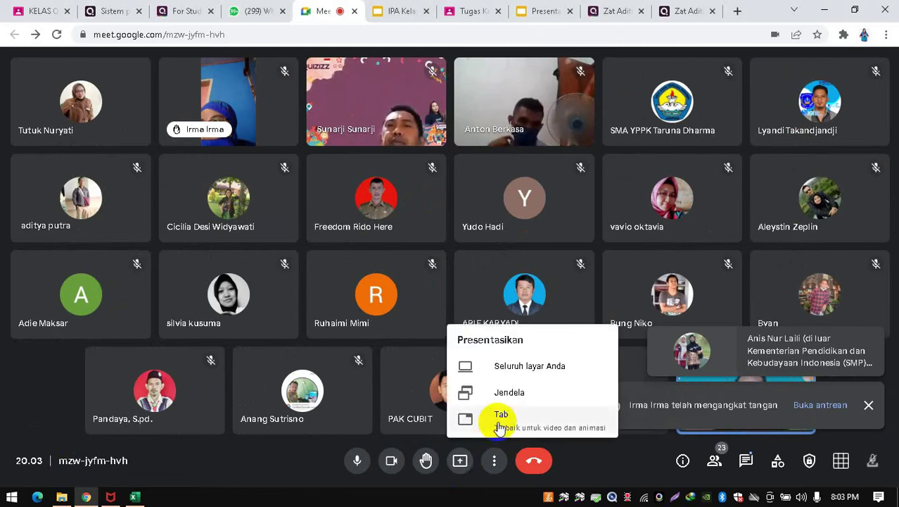
{"action": "left_click", "coordinate": [266, 470]}
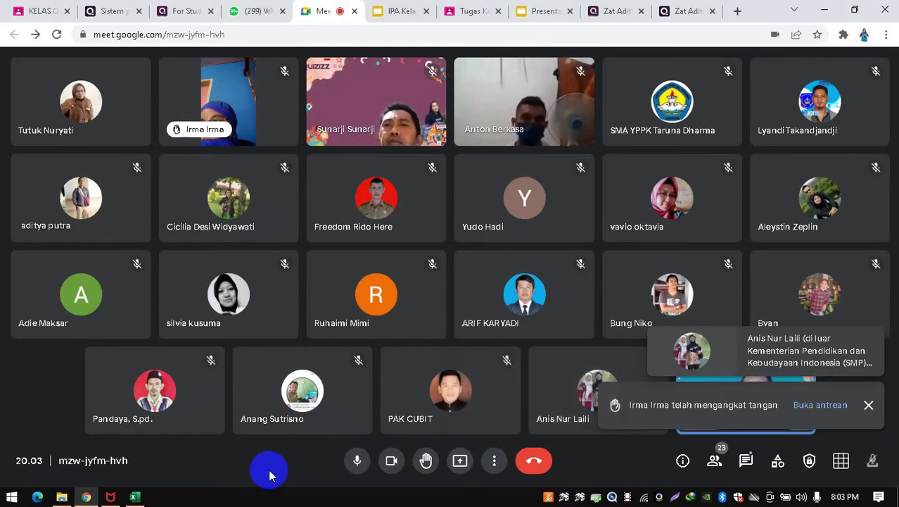
{"action": "left_click", "coordinate": [867, 405]}
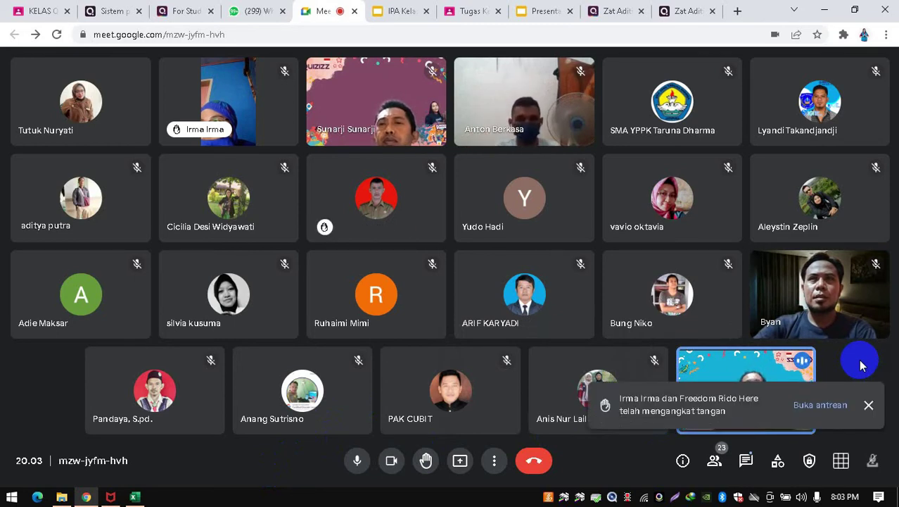
{"action": "left_click", "coordinate": [869, 404]}
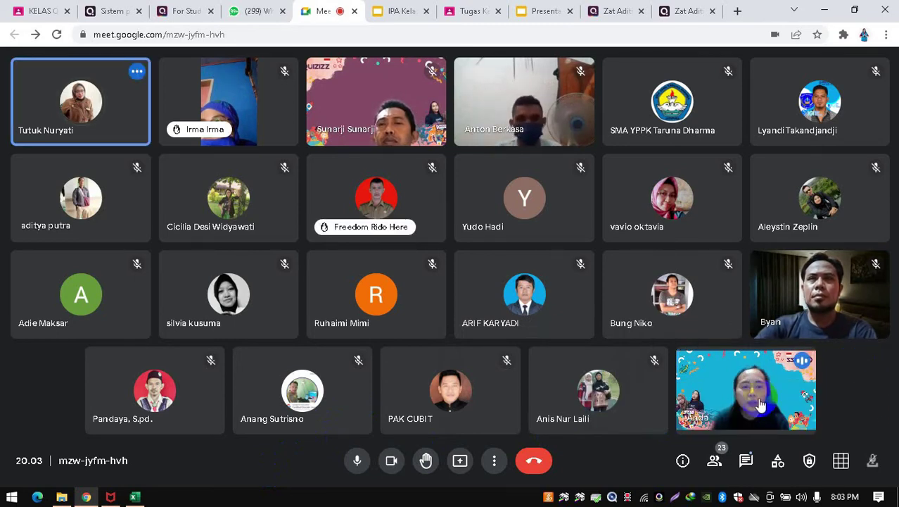
Step: Present the Chrome tab "Zat Aditif dan Zat Adiktif" with the Quizizz report in the Meet call
{"action": "left_click", "coordinate": [459, 462]}
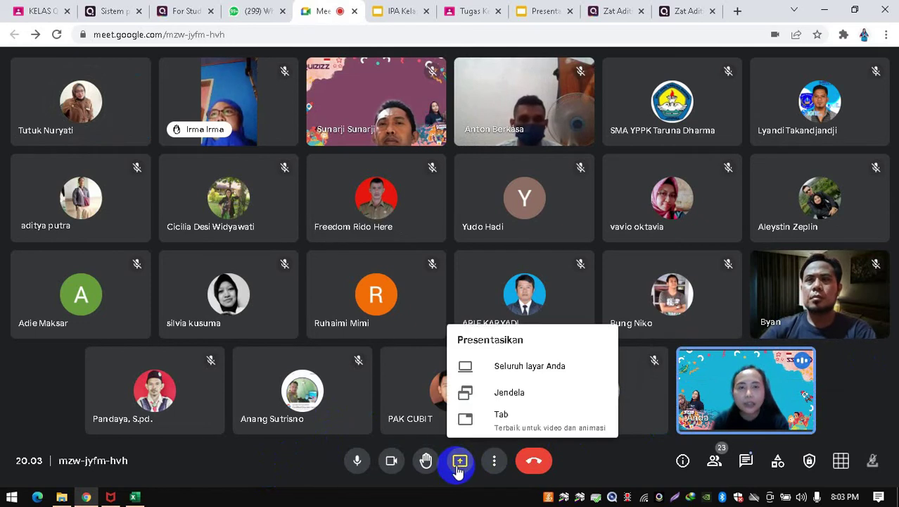
{"action": "left_click", "coordinate": [501, 416]}
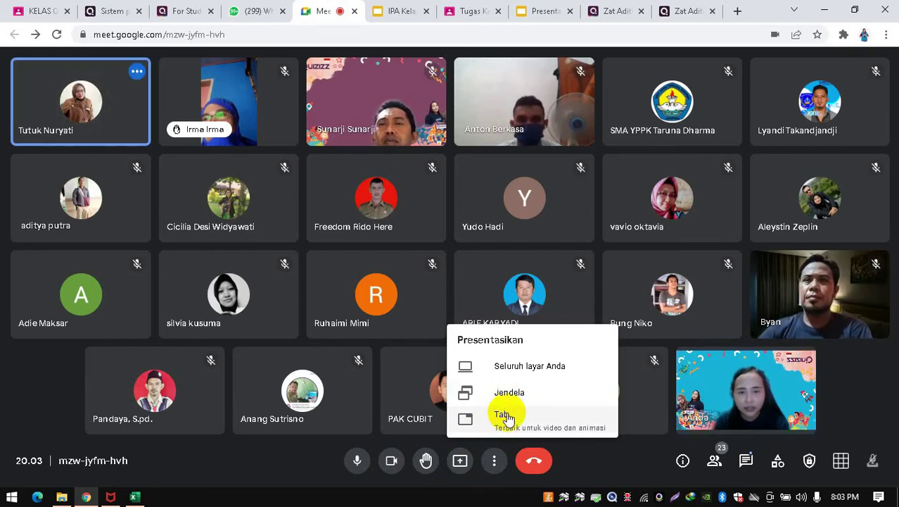
{"action": "left_click", "coordinate": [504, 415]}
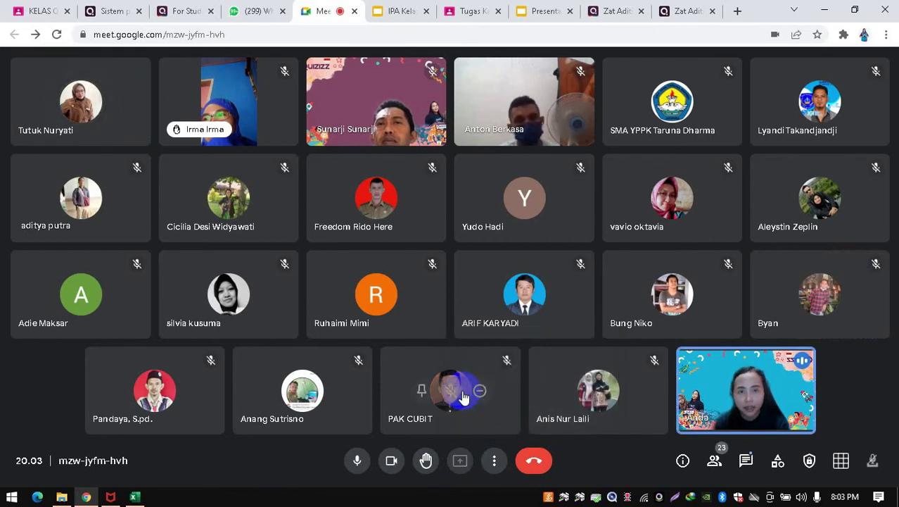
{"action": "left_click", "coordinate": [306, 166]}
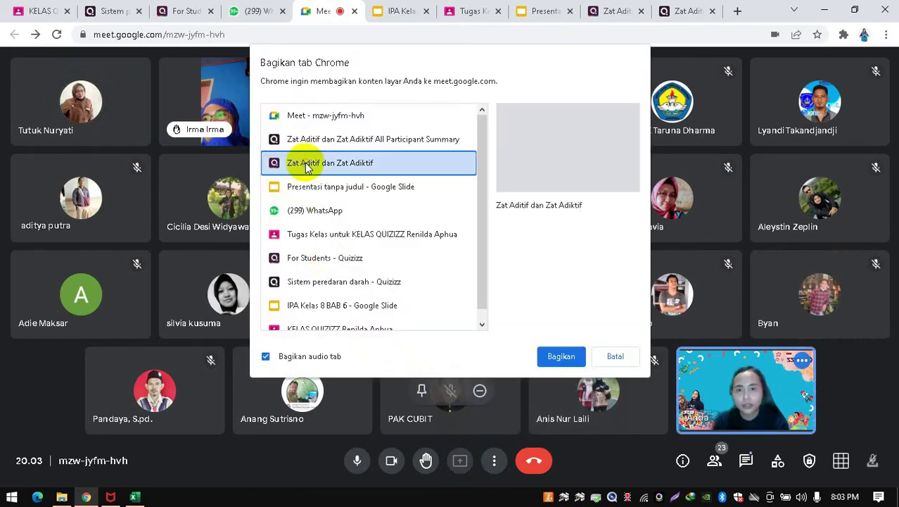
{"action": "left_click", "coordinate": [549, 359]}
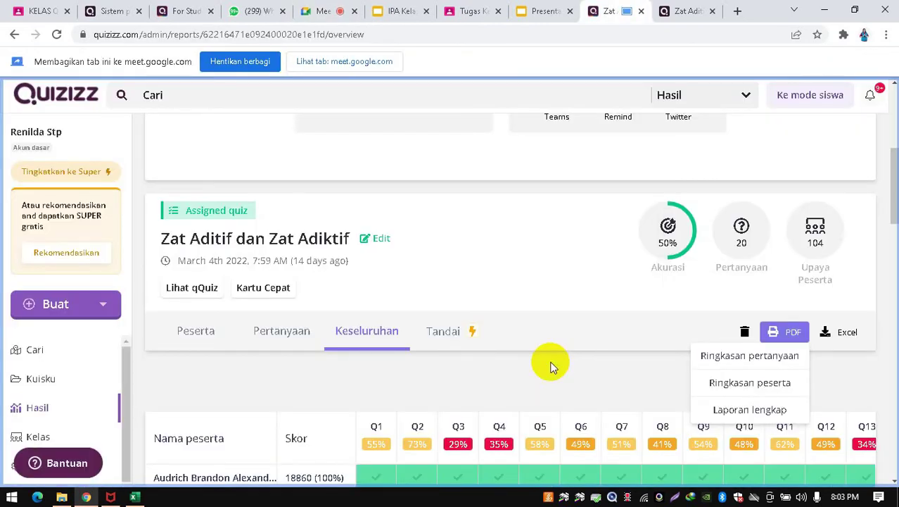
Step: Open the quiz "Zat Aditif dan Zat Adiktif" from the Kuisku library and launch its print view
{"action": "left_click", "coordinate": [40, 381]}
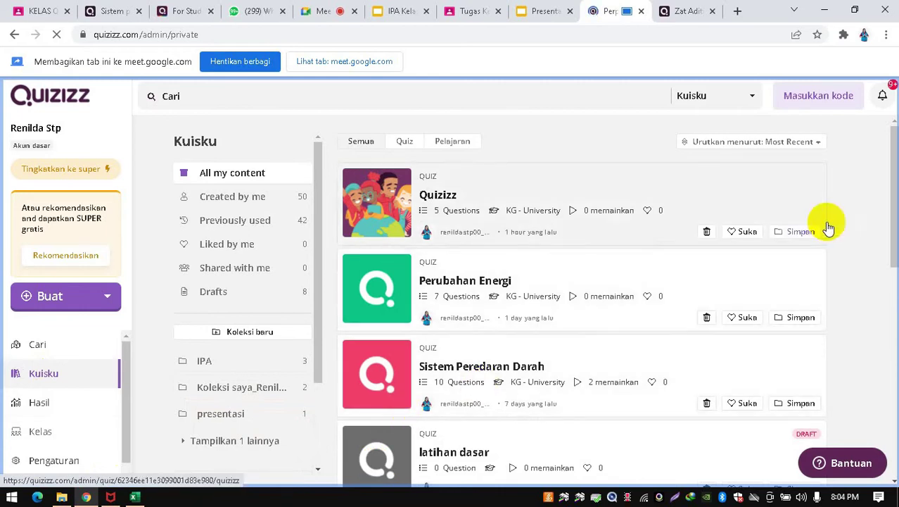
{"action": "left_click_drag", "start_coordinate": [894, 195], "coordinate": [879, 345]}
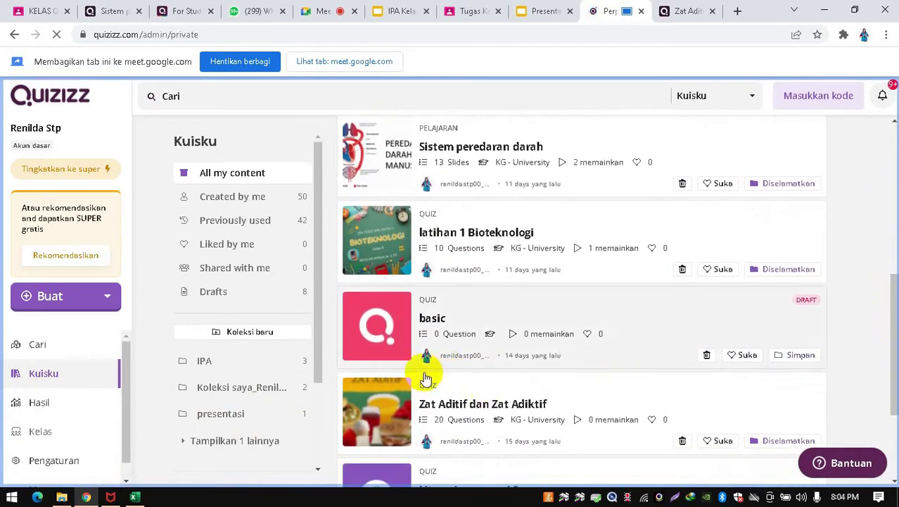
{"action": "left_click", "coordinate": [373, 410]}
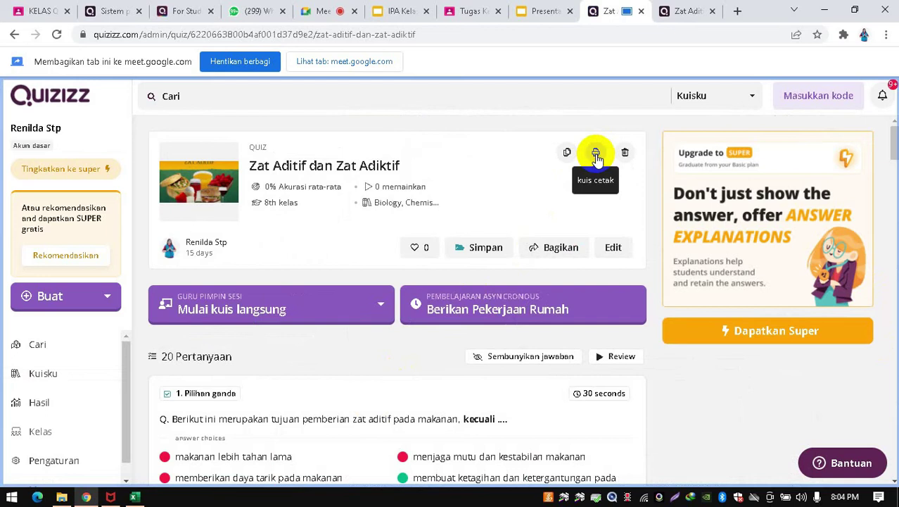
{"action": "left_click", "coordinate": [595, 153]}
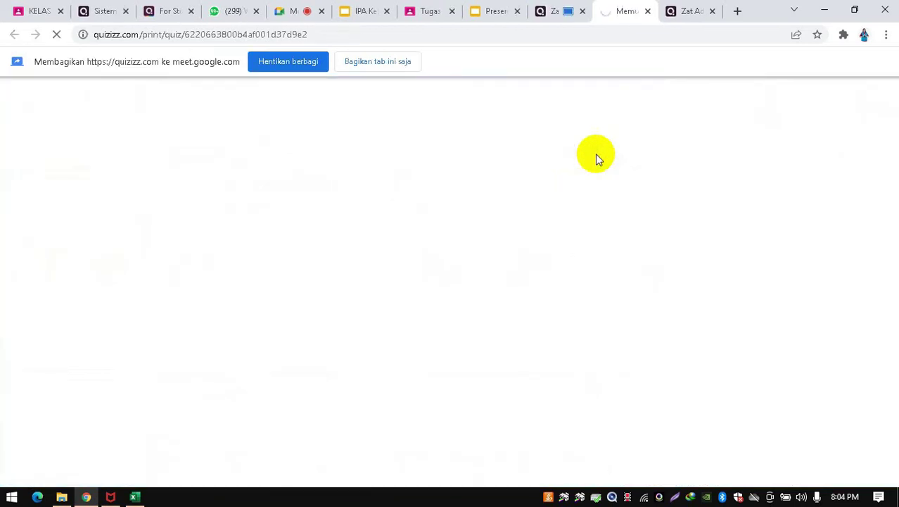
Step: Return to the Google Meet call and stop presenting the Quizizz tab
{"action": "left_click", "coordinate": [558, 10]}
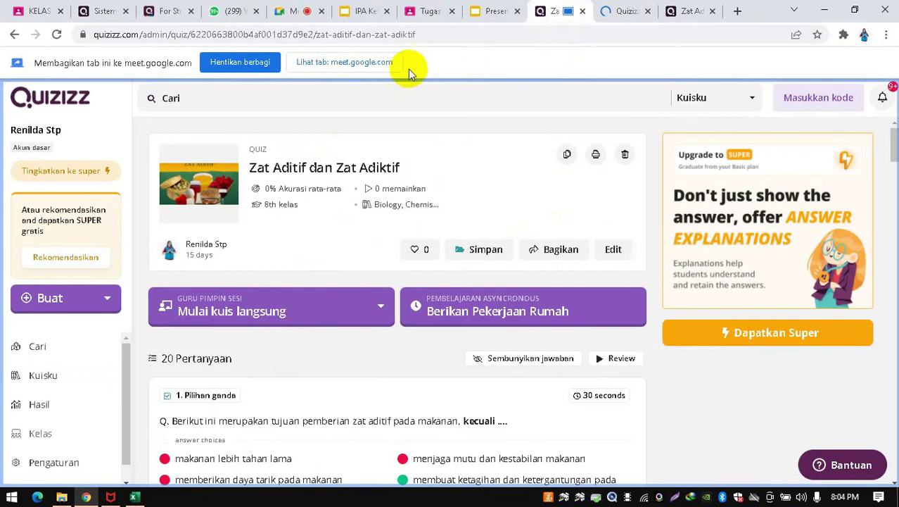
{"action": "left_click", "coordinate": [287, 12]}
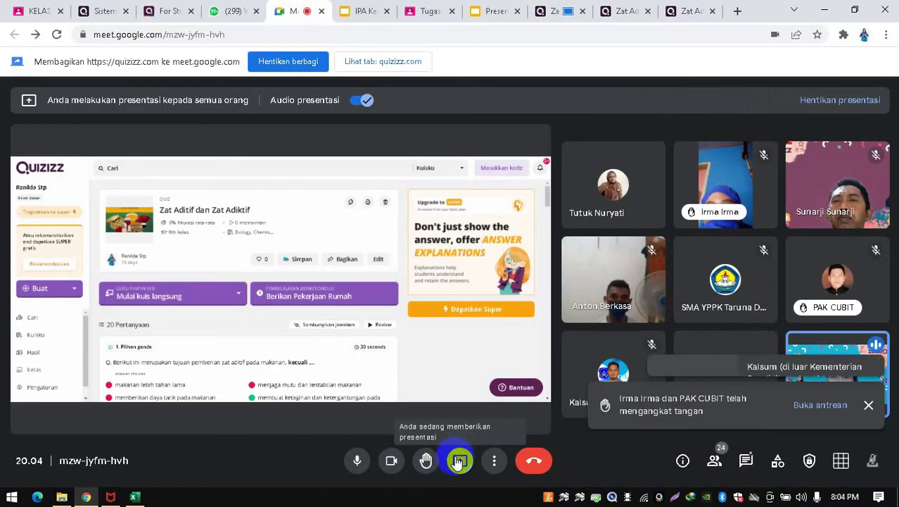
{"action": "left_click", "coordinate": [459, 462]}
{"action": "left_click", "coordinate": [474, 429]}
{"action": "left_click", "coordinate": [460, 460]}
{"action": "left_click", "coordinate": [470, 426]}
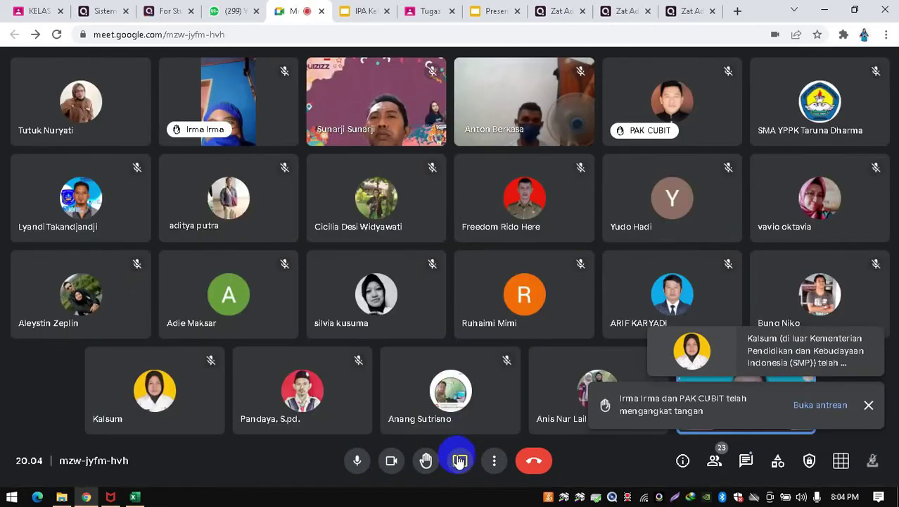
Step: Present the whole Chrome window in the Meet call
{"action": "left_click", "coordinate": [460, 461]}
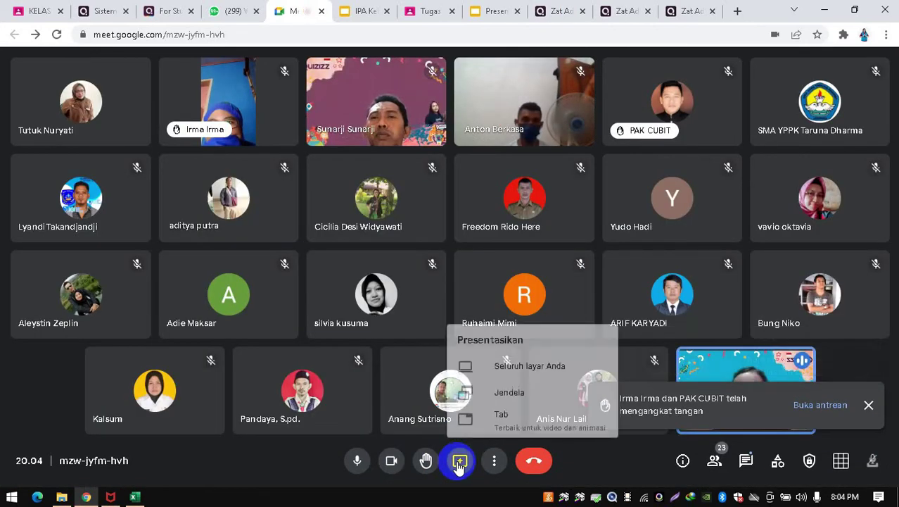
{"action": "left_click", "coordinate": [489, 389]}
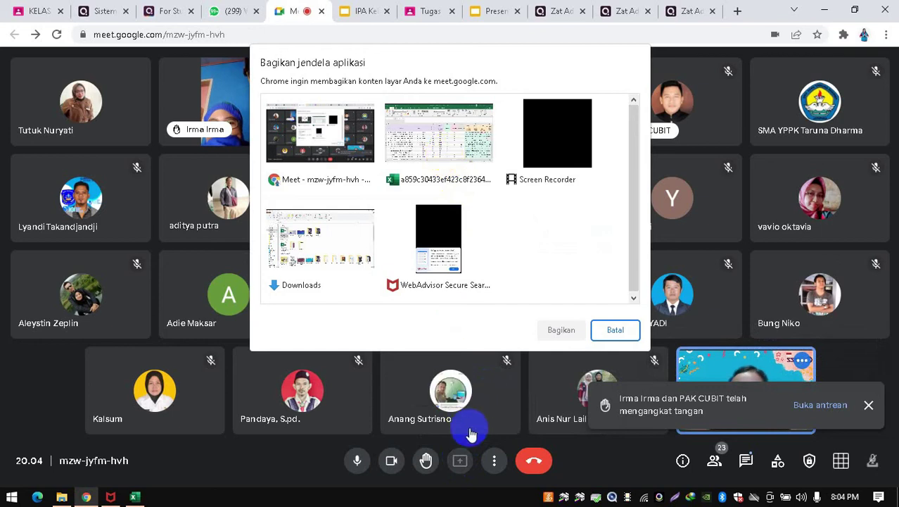
{"action": "left_click", "coordinate": [328, 131]}
{"action": "left_click", "coordinate": [547, 330]}
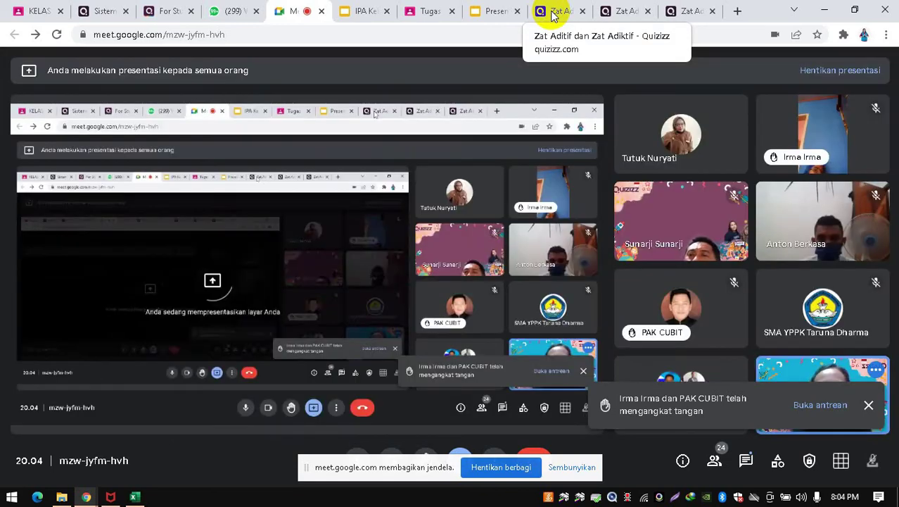
Step: Open the print view of "Zat Aditif dan Zat Adiktif" again and review the worksheet through to the answer key at its end
{"action": "left_click", "coordinate": [551, 13]}
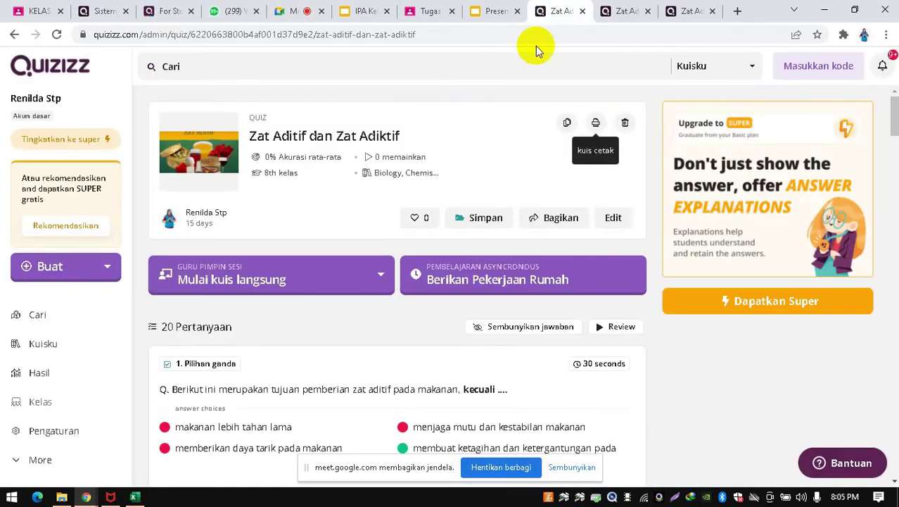
{"action": "left_click", "coordinate": [596, 126]}
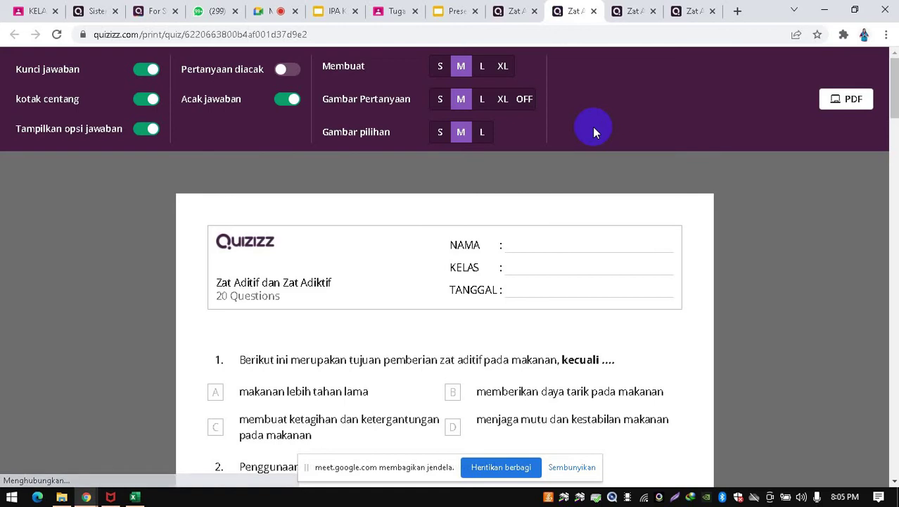
{"action": "left_click", "coordinate": [895, 81]}
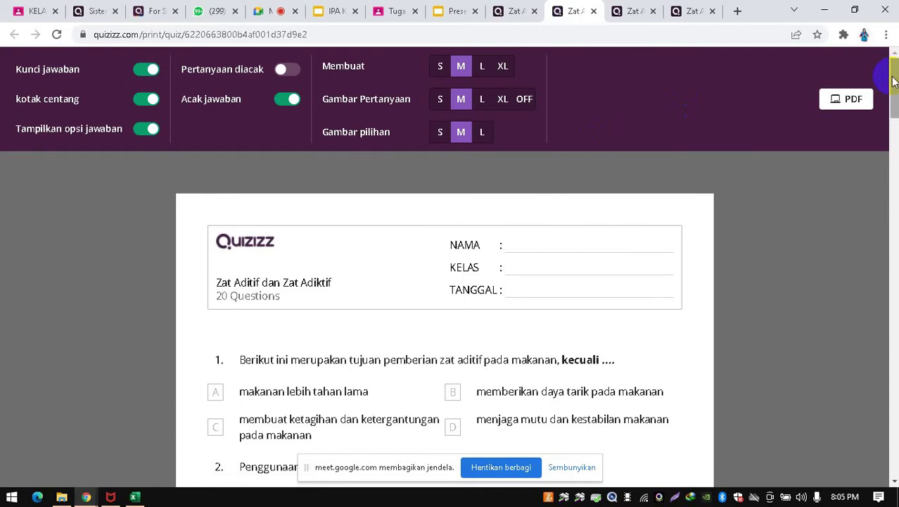
{"action": "left_click_drag", "start_coordinate": [892, 81], "coordinate": [869, 451]}
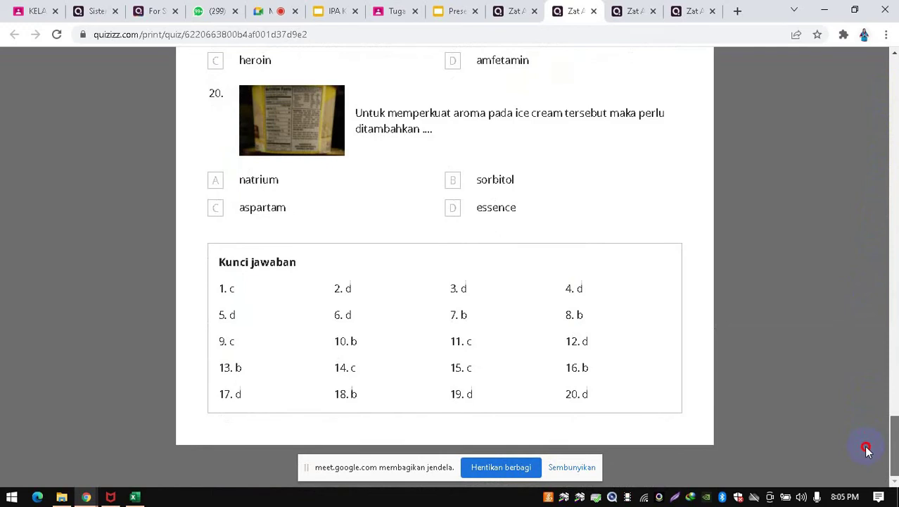
{"action": "left_click_drag", "start_coordinate": [867, 451], "coordinate": [847, 64]}
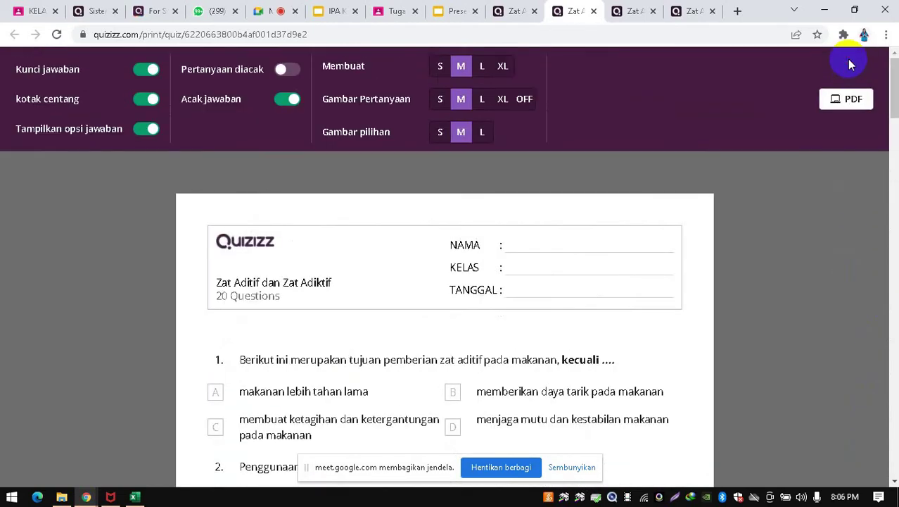
Step: Turn off Kunci jawaban for the printed worksheet, and switch kotak centang off and back on
{"action": "left_click", "coordinate": [140, 79]}
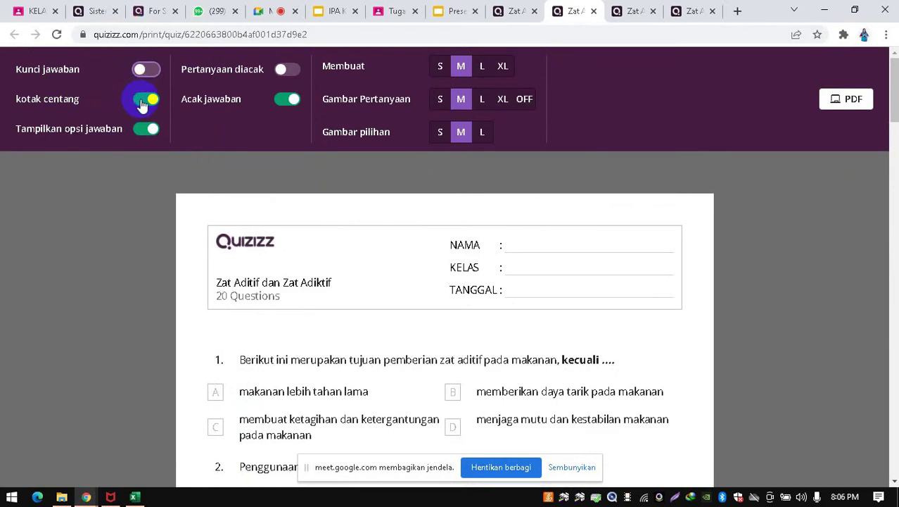
{"action": "left_click", "coordinate": [142, 104]}
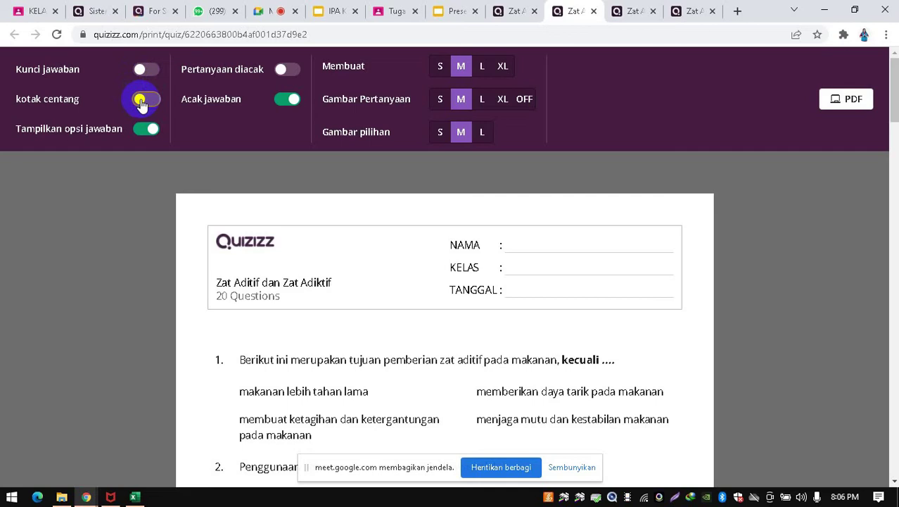
{"action": "left_click", "coordinate": [142, 104]}
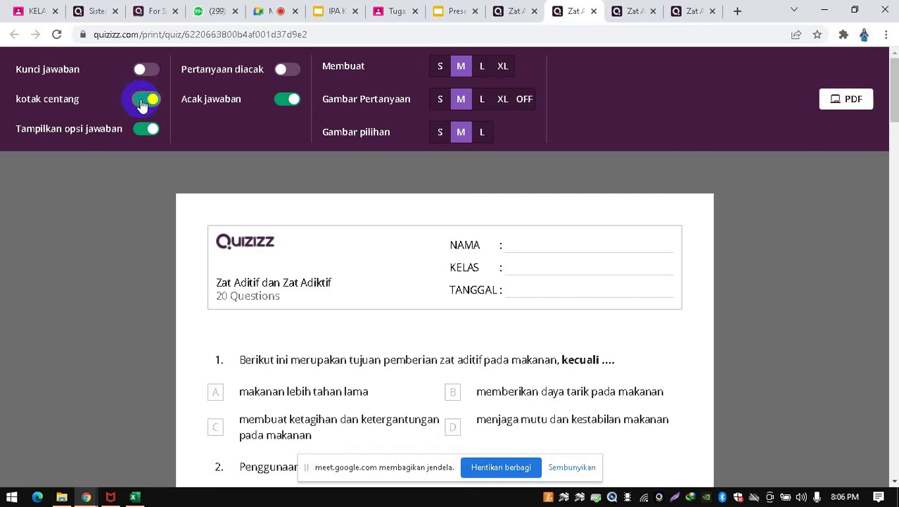
Step: Hide the answer options to preview the worksheet as open questions, and show them again
{"action": "left_click", "coordinate": [141, 136]}
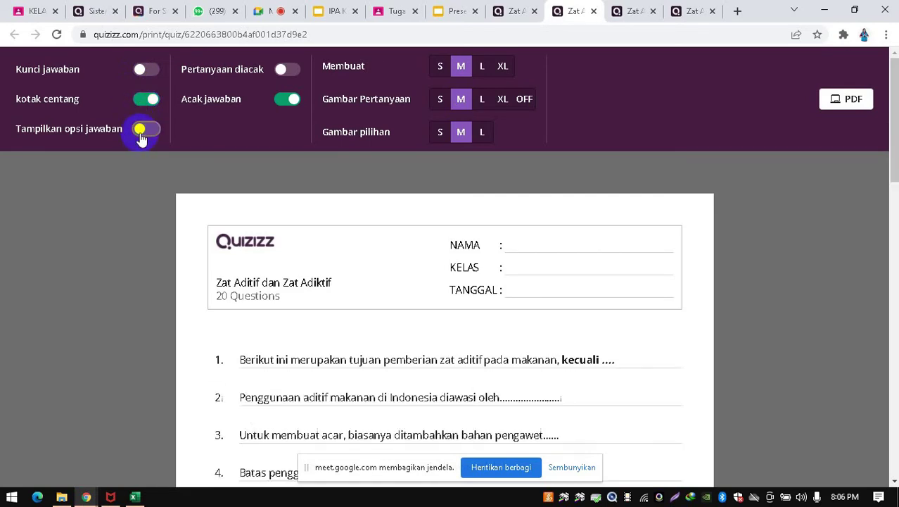
{"action": "left_click", "coordinate": [893, 145]}
{"action": "left_click_drag", "start_coordinate": [894, 144], "coordinate": [883, 105]}
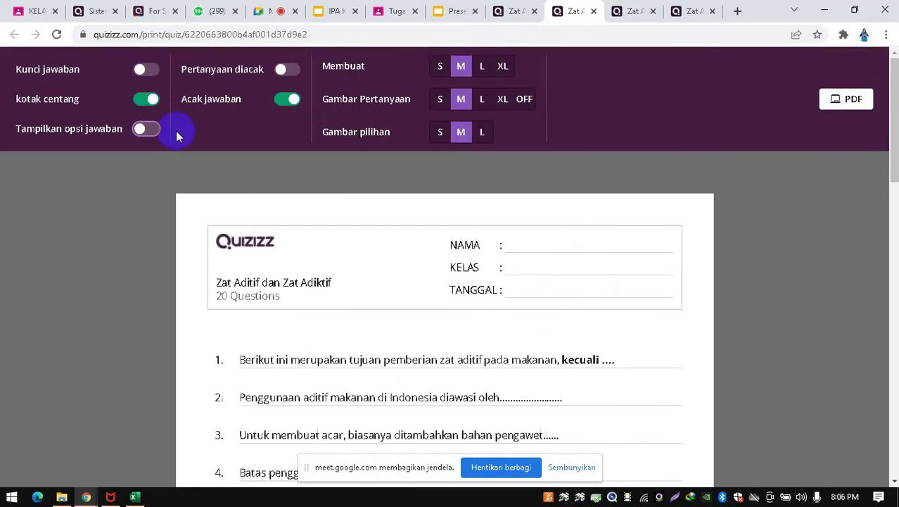
{"action": "left_click", "coordinate": [147, 130]}
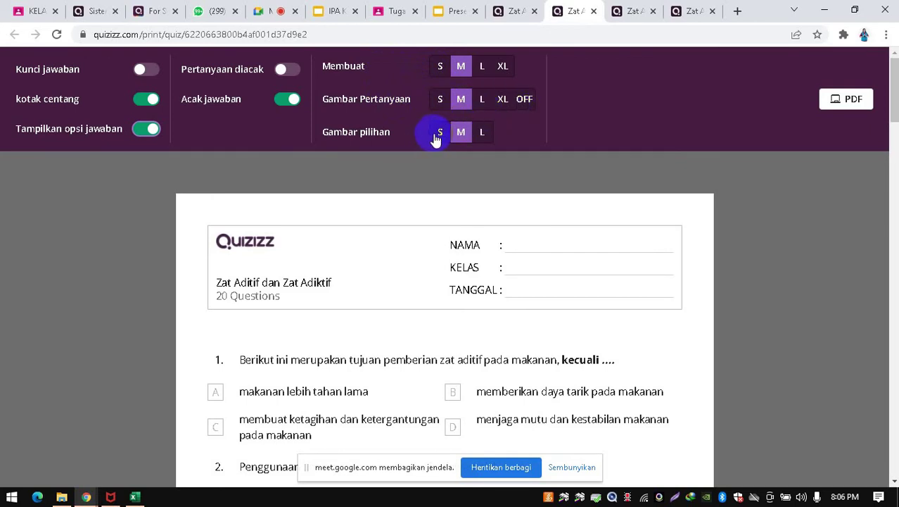
Step: Save the worksheet without the answer key as a PDF in Downloads, adding "soal" to the suggested file name
{"action": "left_click", "coordinate": [459, 68]}
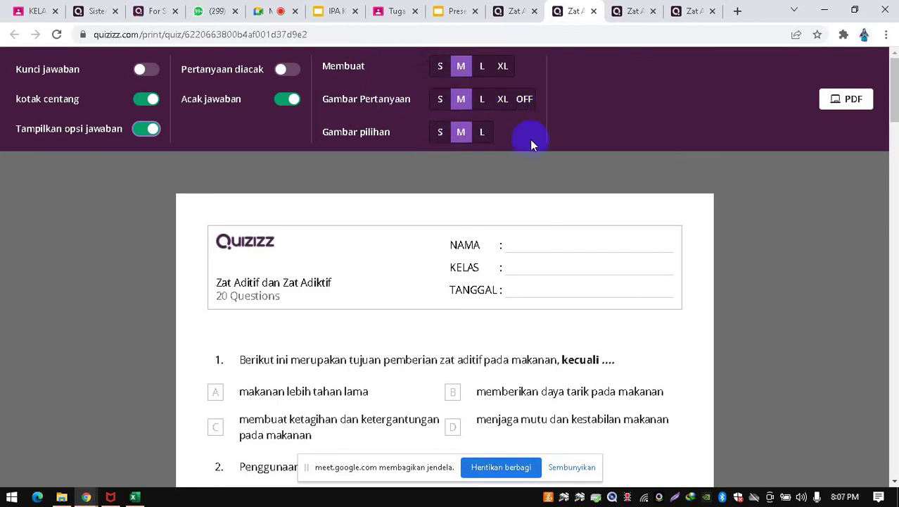
{"action": "left_click_drag", "start_coordinate": [892, 102], "coordinate": [884, 60]}
{"action": "left_click", "coordinate": [846, 100]}
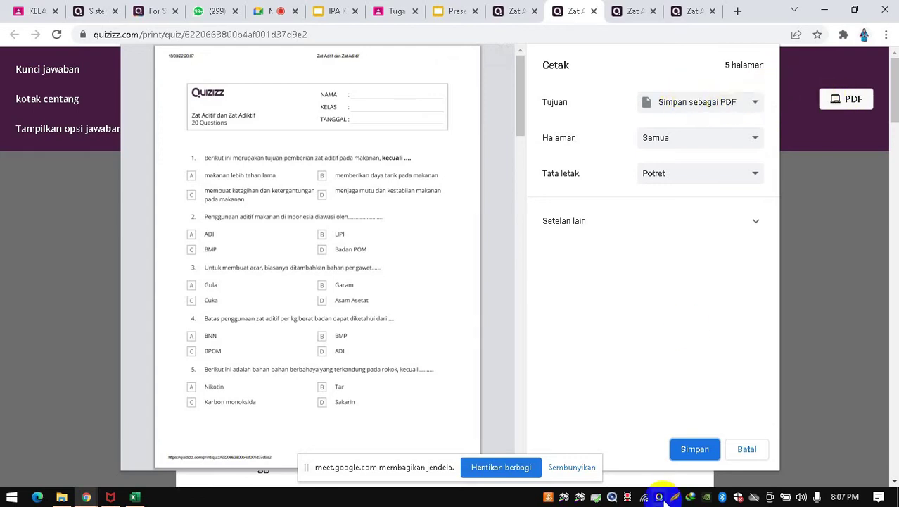
{"action": "left_click", "coordinate": [709, 454]}
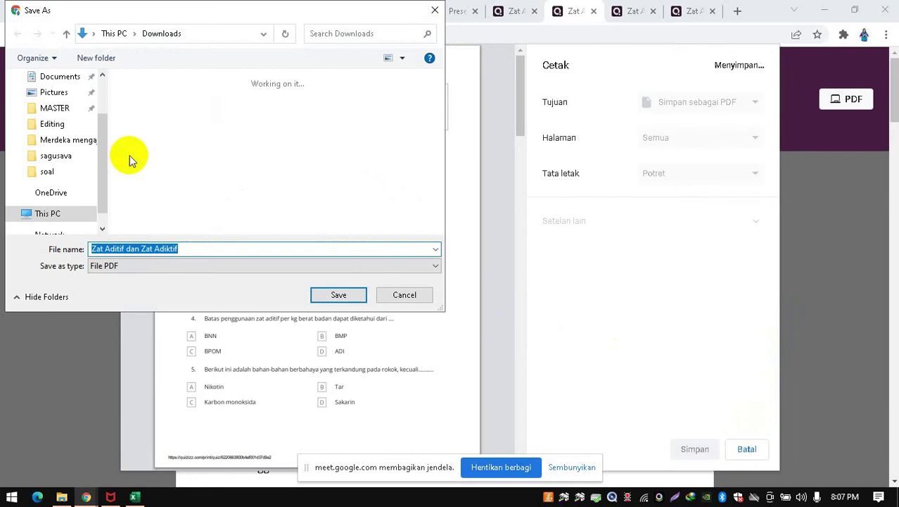
{"action": "left_click", "coordinate": [204, 248]}
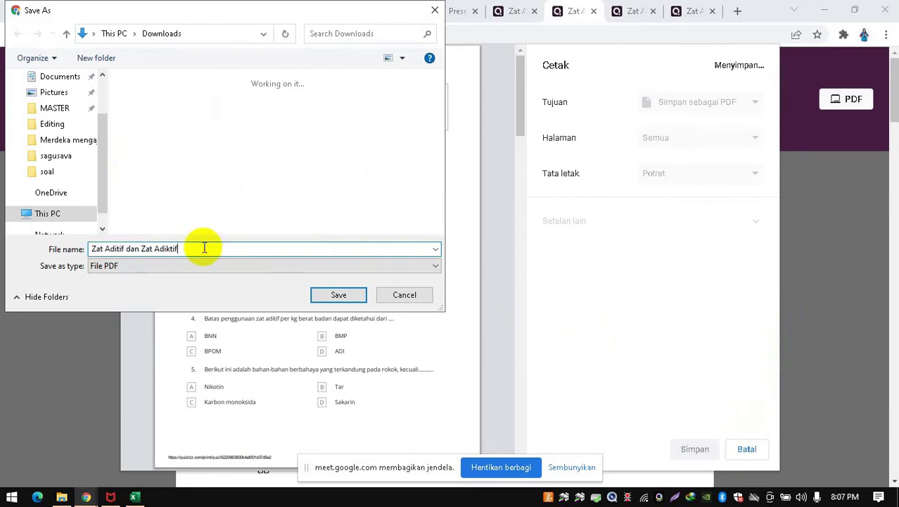
{"action": "type", "text": "soal"}
{"action": "left_click", "coordinate": [337, 295]}
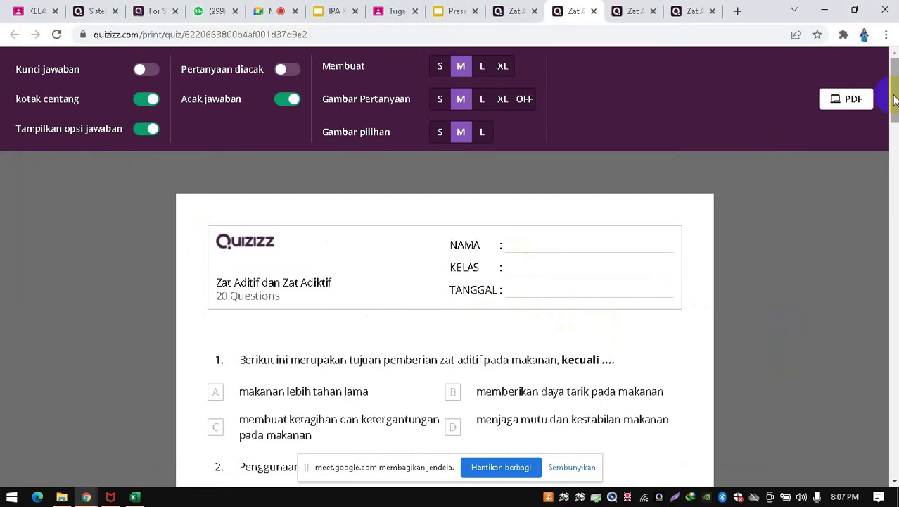
Step: Review the worksheet's print settings and its questions down to number 20
{"action": "left_click", "coordinate": [140, 71]}
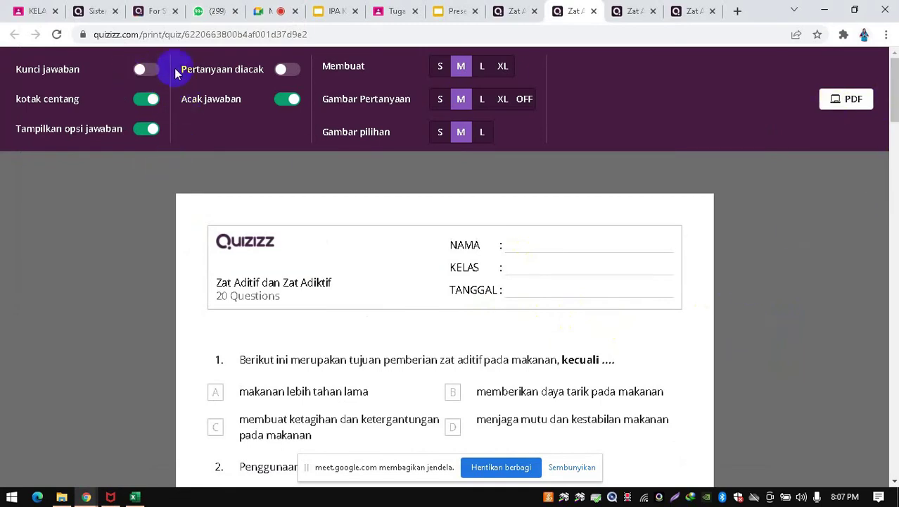
{"action": "left_click", "coordinate": [832, 94]}
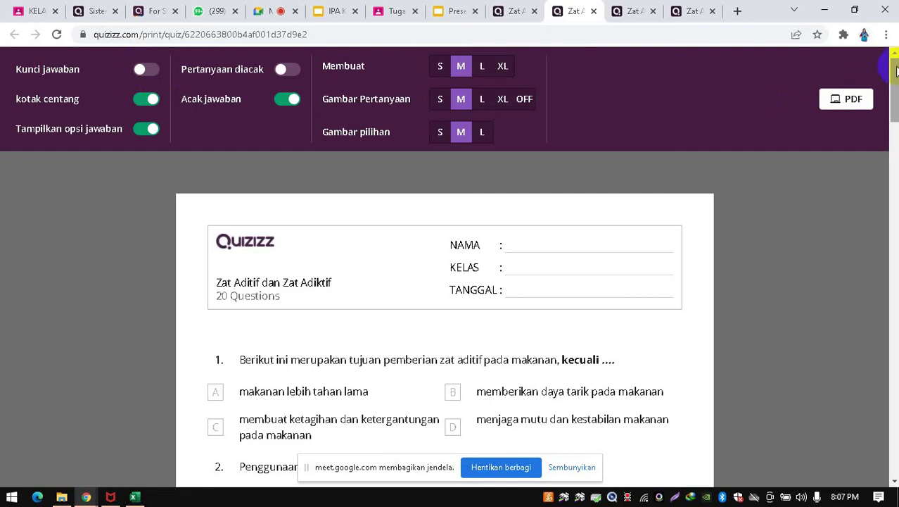
{"action": "left_click_drag", "start_coordinate": [894, 70], "coordinate": [883, 431]}
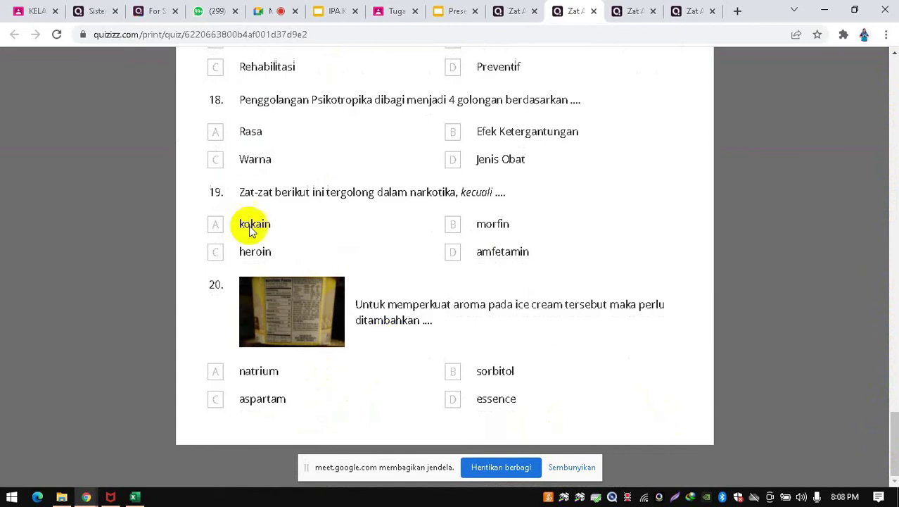
Step: Check the presentation in the Meet call, return to the worksheet's print view and hide the screen-sharing notice
{"action": "left_click", "coordinate": [262, 10]}
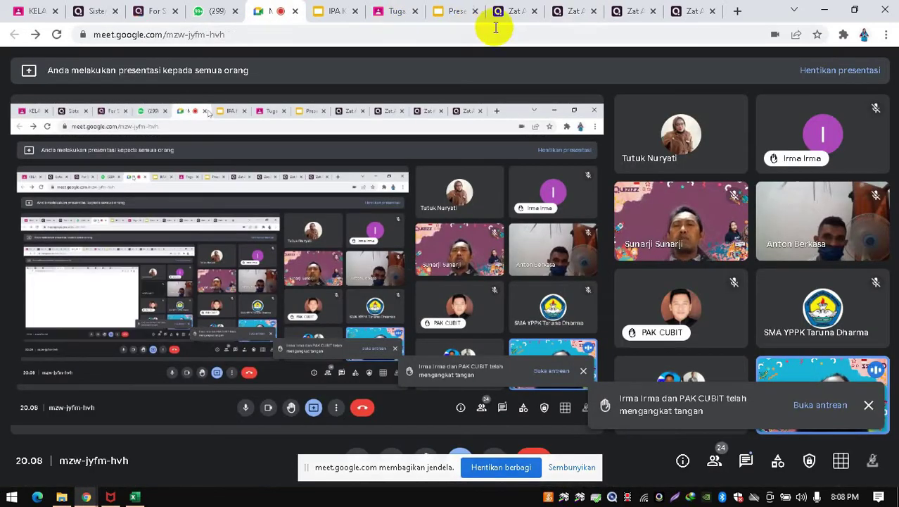
{"action": "left_click", "coordinate": [555, 17]}
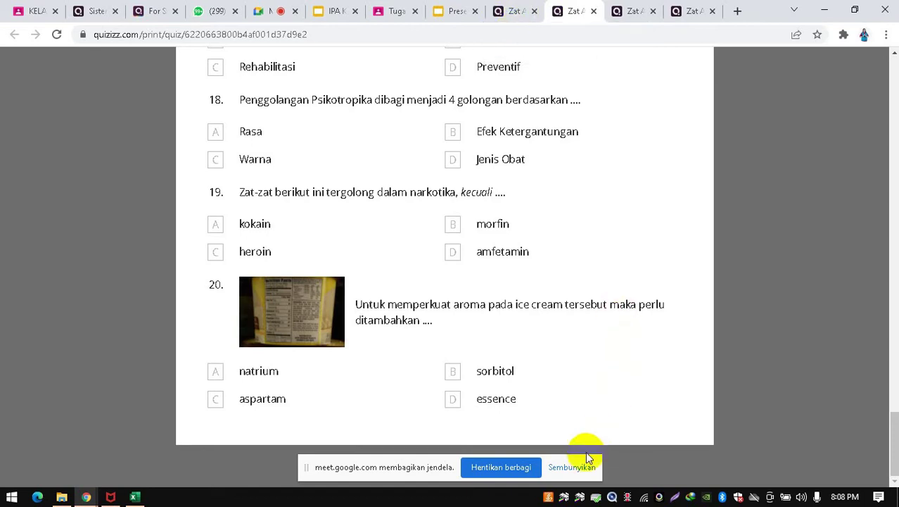
{"action": "left_click", "coordinate": [576, 466]}
{"action": "left_click_drag", "start_coordinate": [894, 443], "coordinate": [878, 68]}
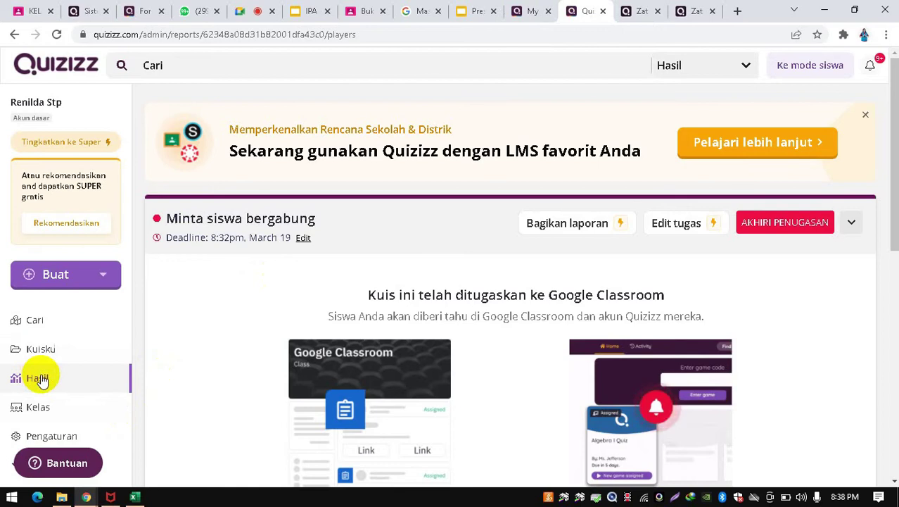
Step: Go to the Kuisku library and start creating a new lesson (Pelajaran baru)
{"action": "left_click", "coordinate": [41, 356]}
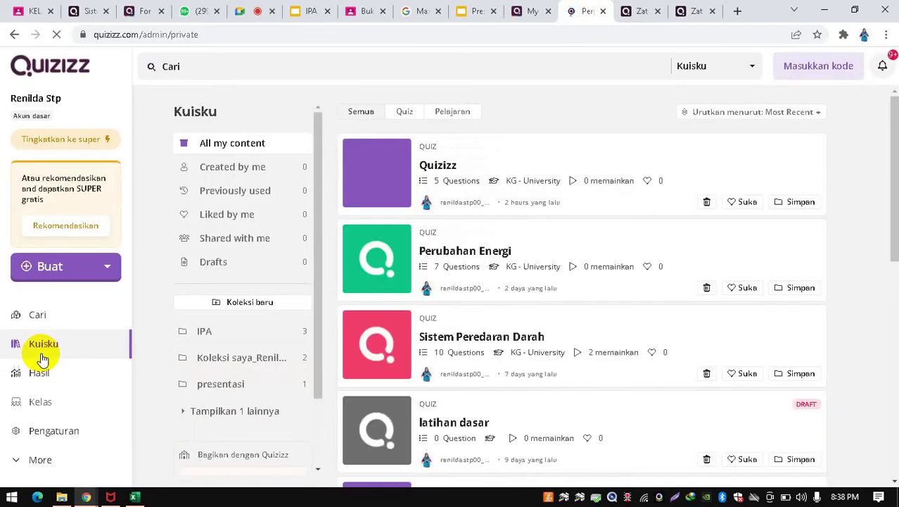
{"action": "left_click", "coordinate": [66, 274]}
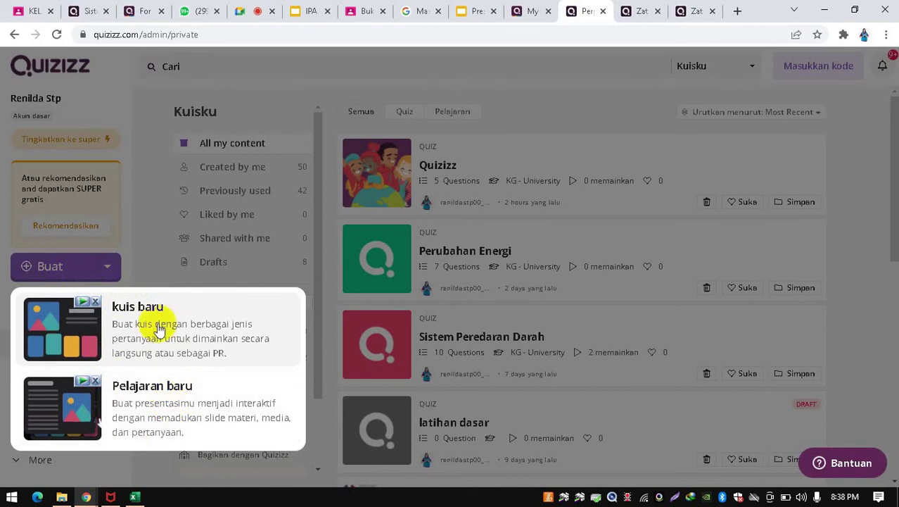
{"action": "left_click", "coordinate": [150, 420]}
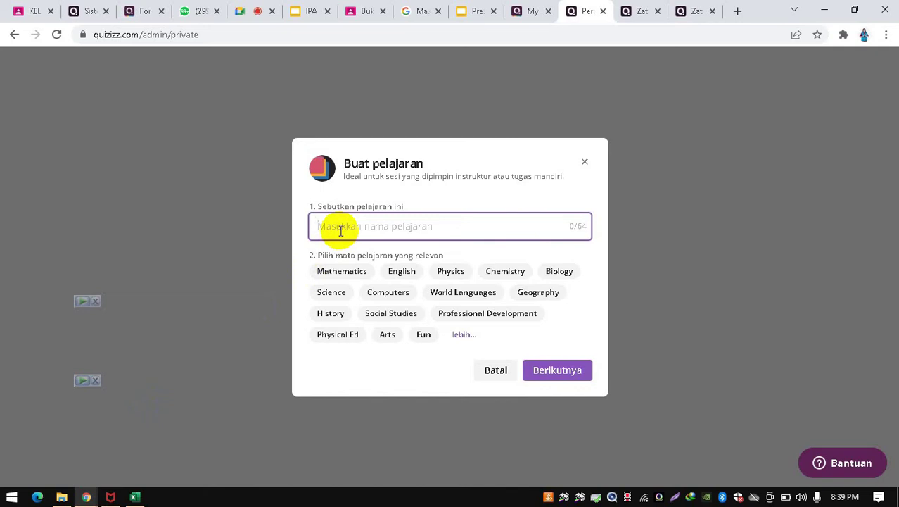
Step: Name the lesson "Peredaran darah", assign the subjects Science, Chemistry and Biology, and continue to theme selection
{"action": "type", "text": "II"}
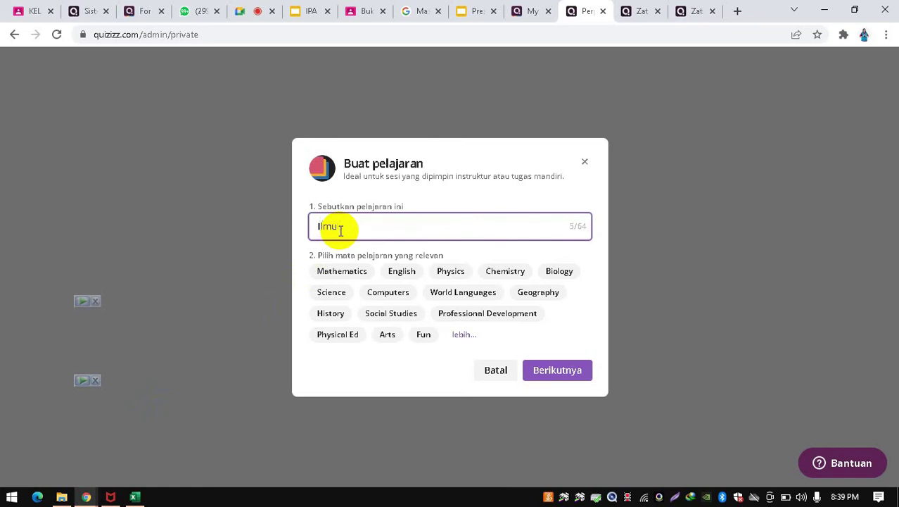
{"action": "key", "text": "BackSpace"}
{"action": "type", "text": "Peredaran darah"}
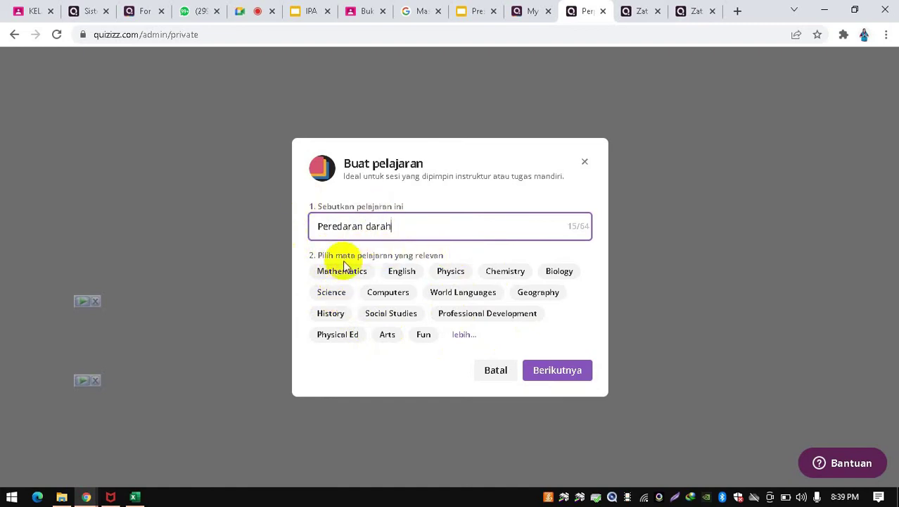
{"action": "left_click", "coordinate": [337, 297]}
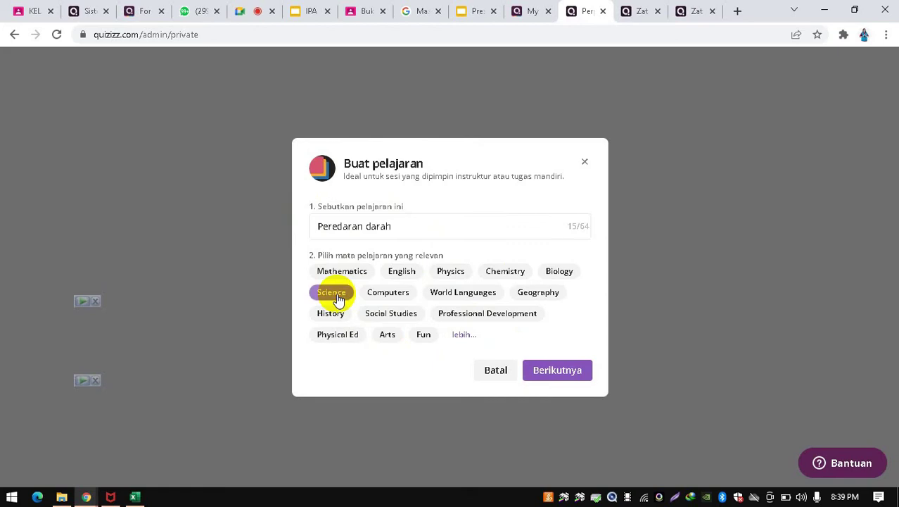
{"action": "left_click", "coordinate": [503, 277]}
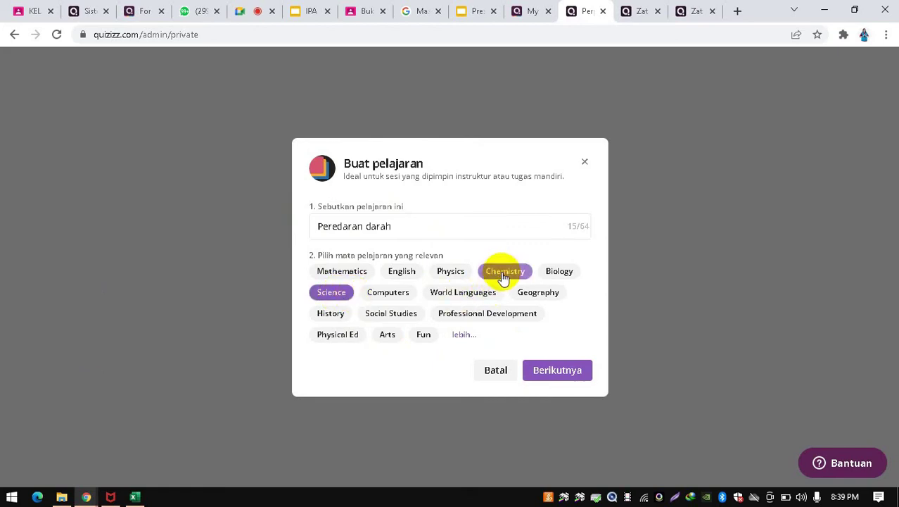
{"action": "left_click", "coordinate": [557, 273]}
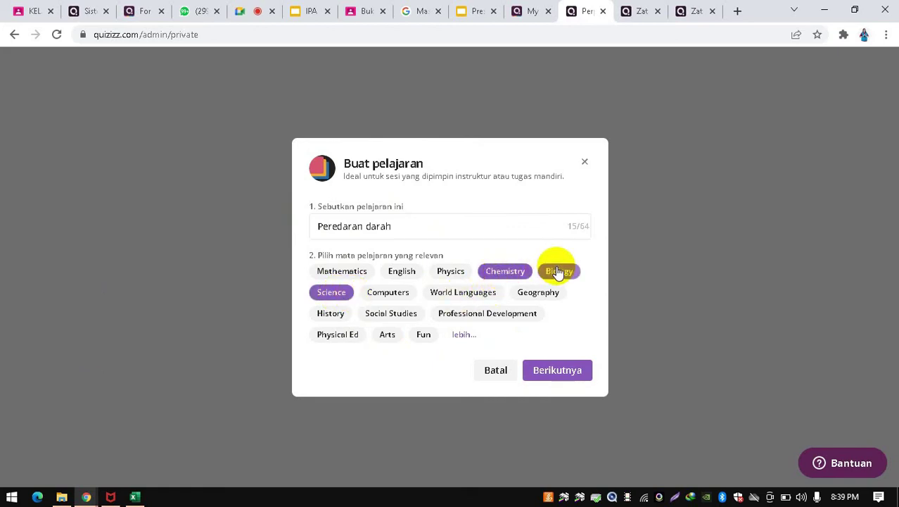
{"action": "left_click", "coordinate": [562, 371]}
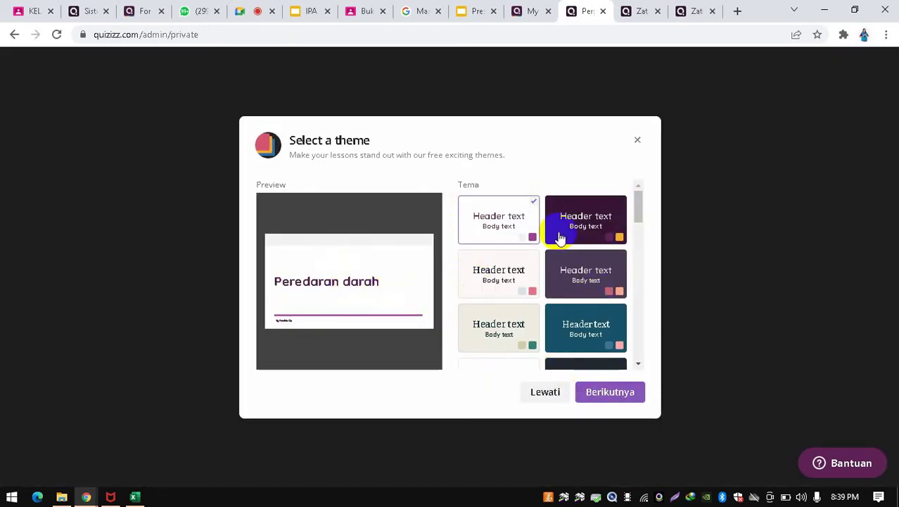
Step: Choose the teal theme with pink and dark blue accents and create the lesson with it
{"action": "left_click", "coordinate": [639, 211]}
{"action": "left_click_drag", "start_coordinate": [639, 211], "coordinate": [635, 284]}
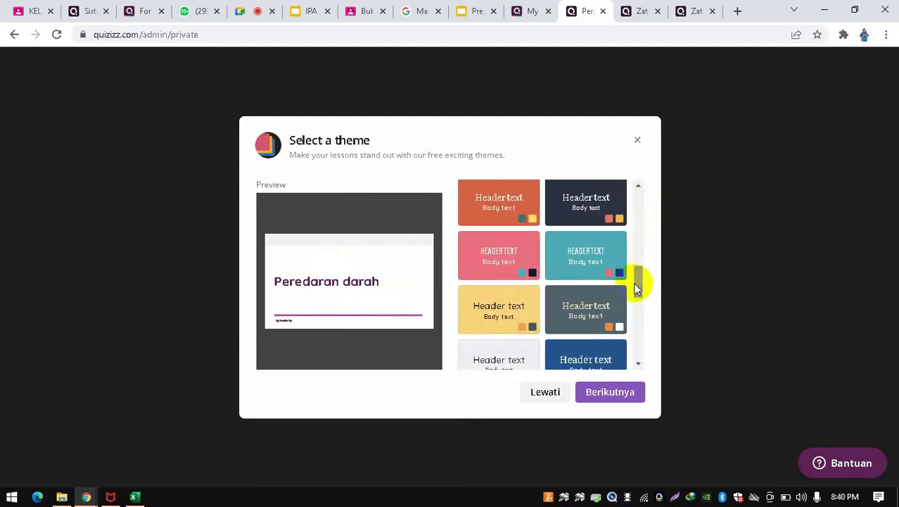
{"action": "left_click", "coordinate": [568, 259]}
{"action": "left_click", "coordinate": [606, 395]}
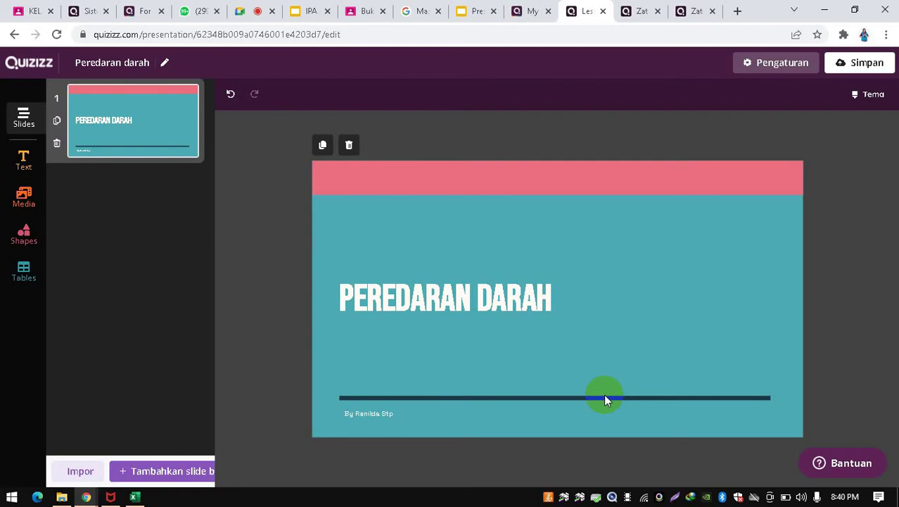
Step: Switch to the Meet call, mute the unmuted participant for everyone and close the in-call messages
{"action": "left_click", "coordinate": [247, 14]}
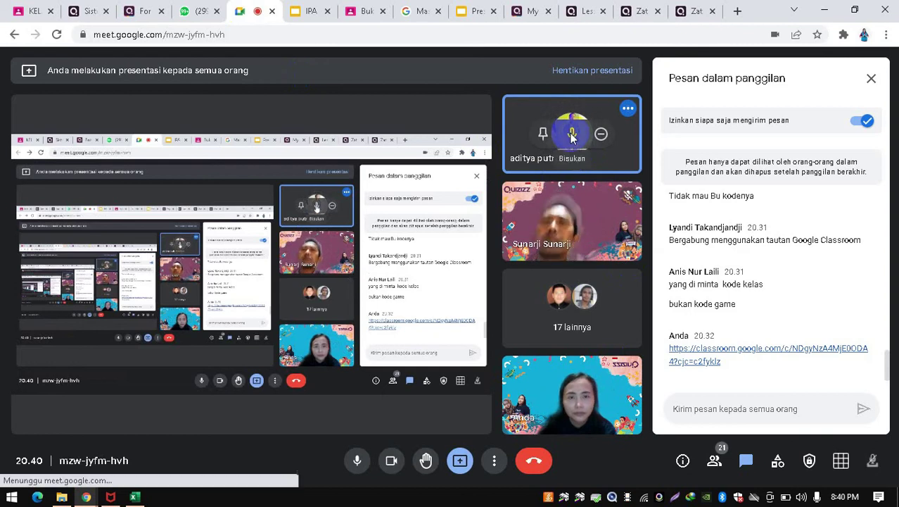
{"action": "left_click", "coordinate": [572, 135]}
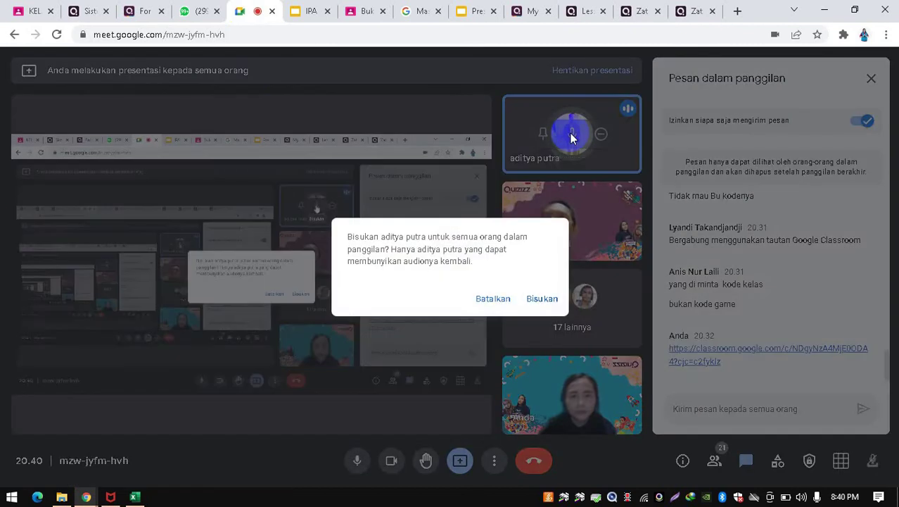
{"action": "left_click", "coordinate": [539, 300]}
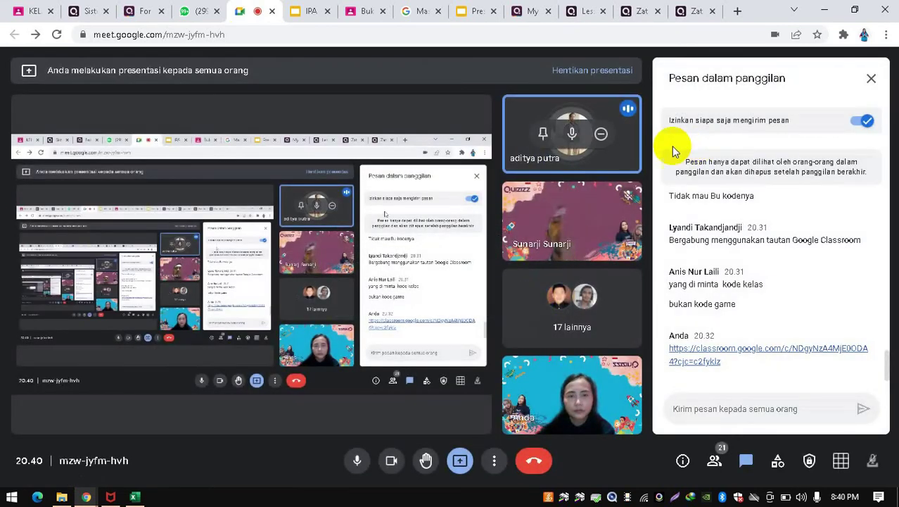
{"action": "left_click", "coordinate": [871, 79]}
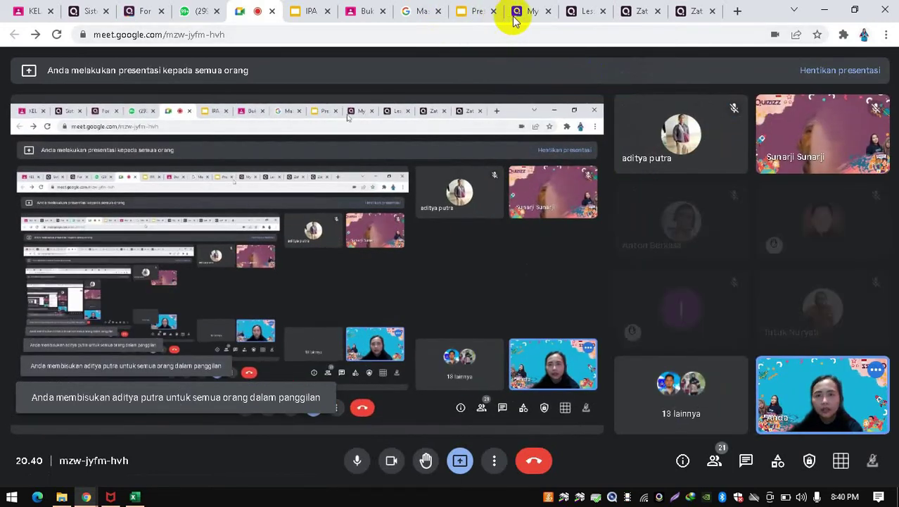
Step: Return to the Peredaran darah lesson in the Quizizz editor and select its title slide
{"action": "left_click", "coordinate": [526, 13]}
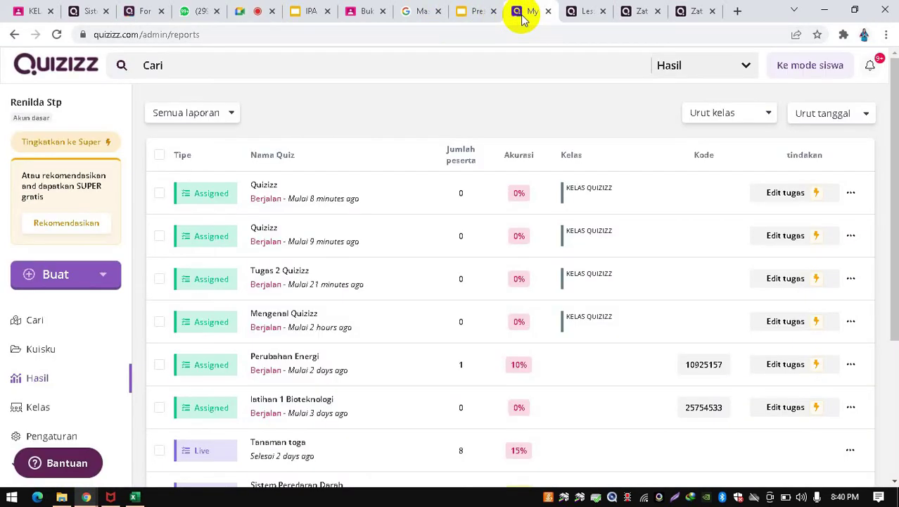
{"action": "left_click", "coordinate": [464, 13]}
{"action": "left_click", "coordinate": [581, 11]}
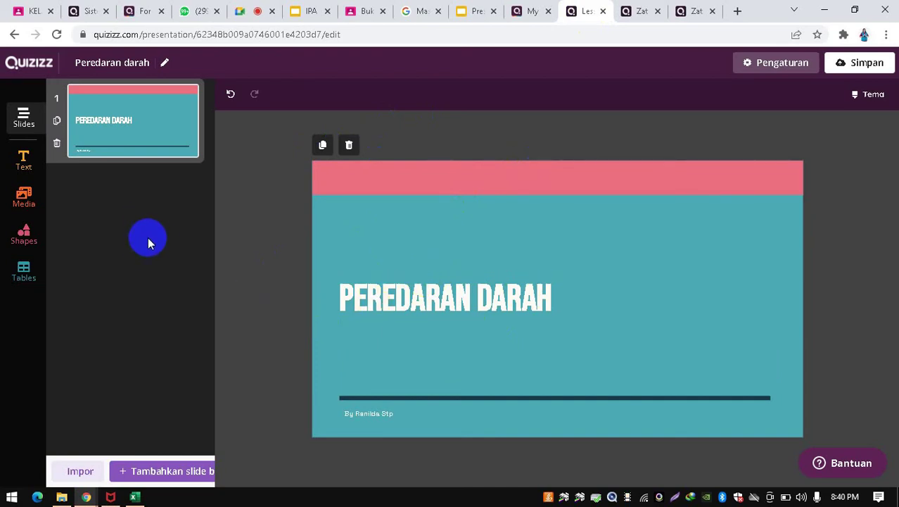
{"action": "left_click", "coordinate": [115, 147]}
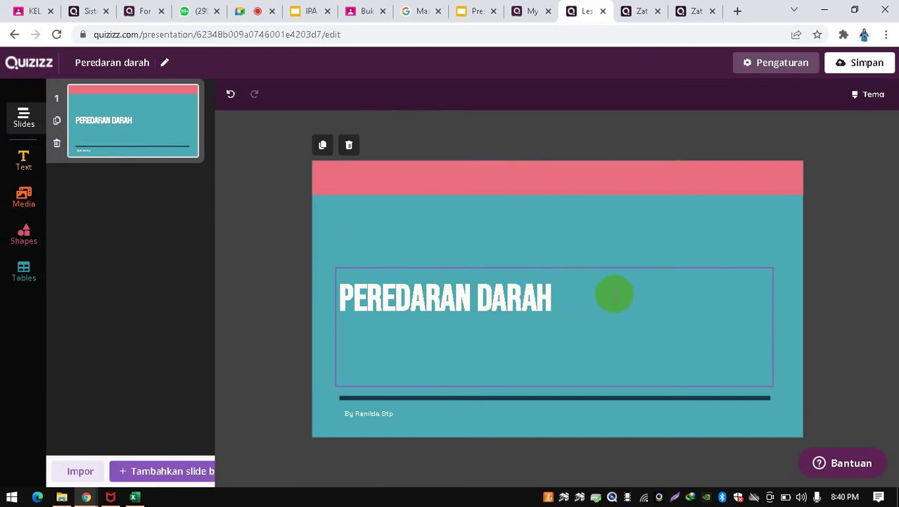
Step: Complete the author line on the title slide with the author's full name and degree, and set its font size to 24 px
{"action": "left_click", "coordinate": [396, 415]}
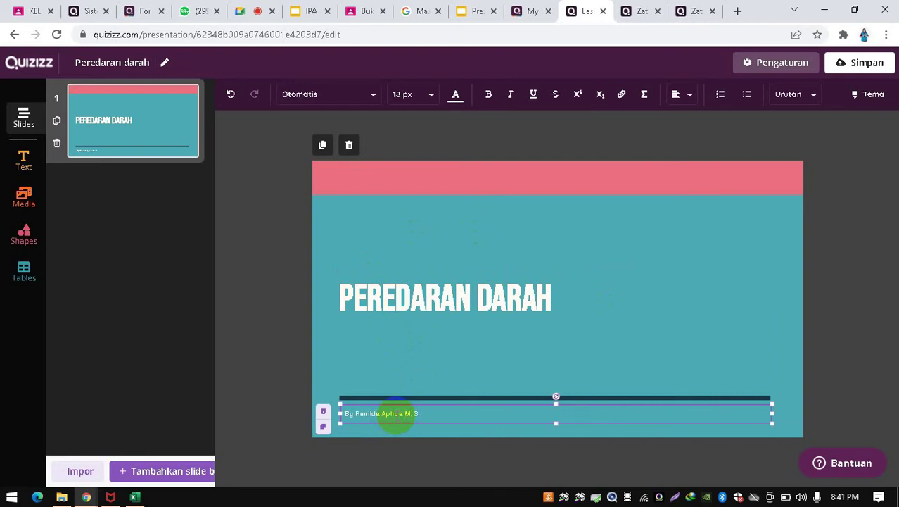
{"action": "left_click", "coordinate": [451, 361]}
{"action": "left_click", "coordinate": [421, 413]}
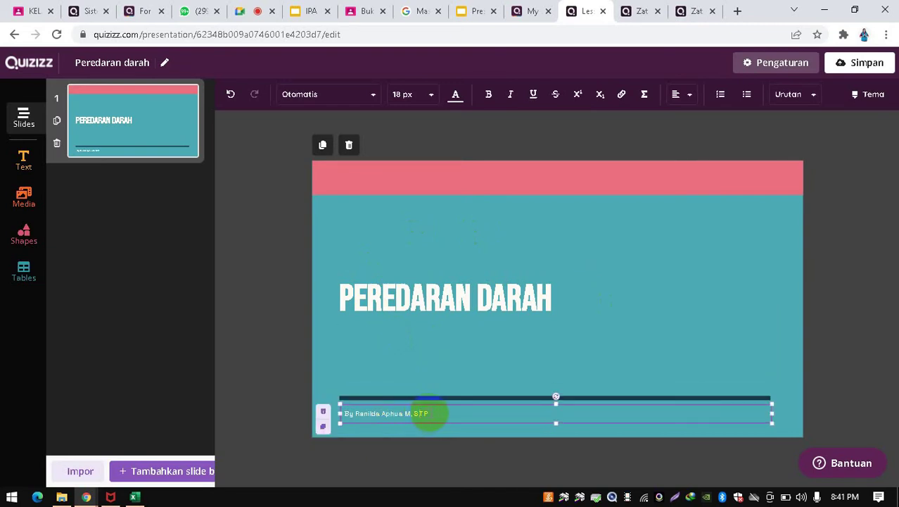
{"action": "left_click_drag", "start_coordinate": [438, 412], "coordinate": [330, 412]}
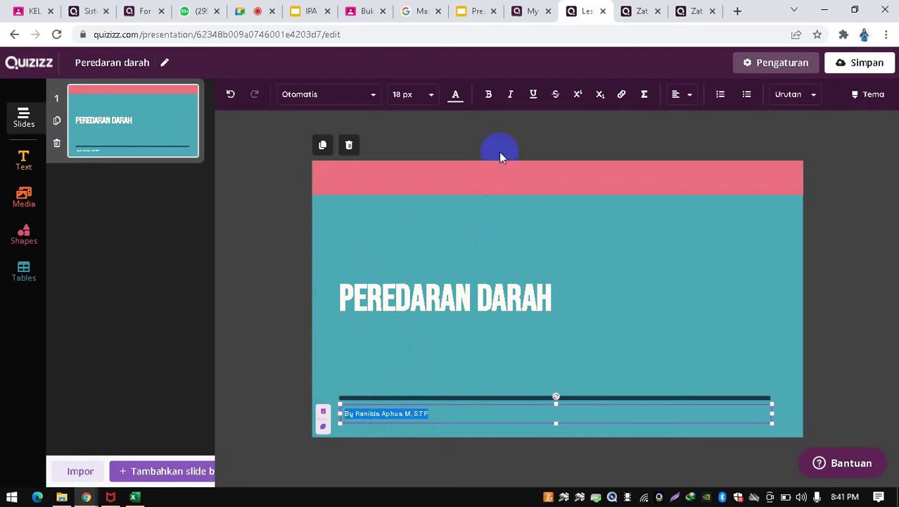
{"action": "left_click", "coordinate": [426, 99]}
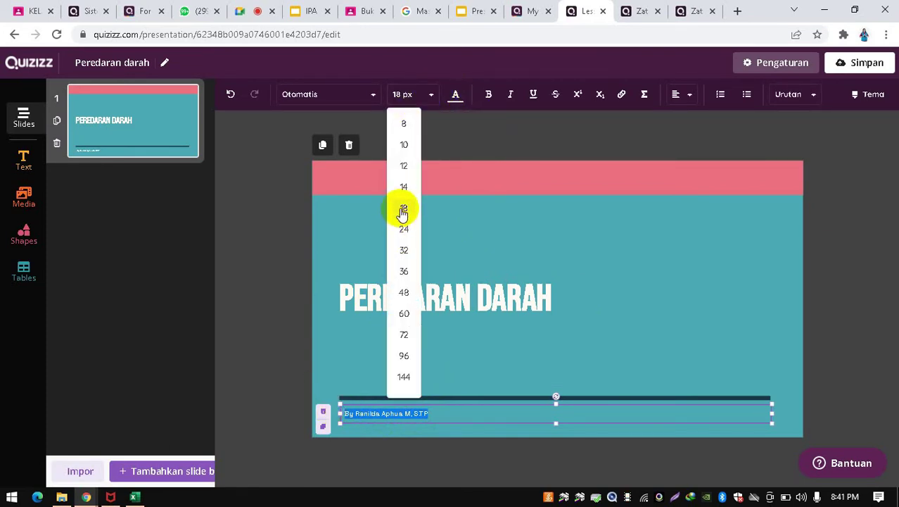
{"action": "left_click", "coordinate": [403, 229]}
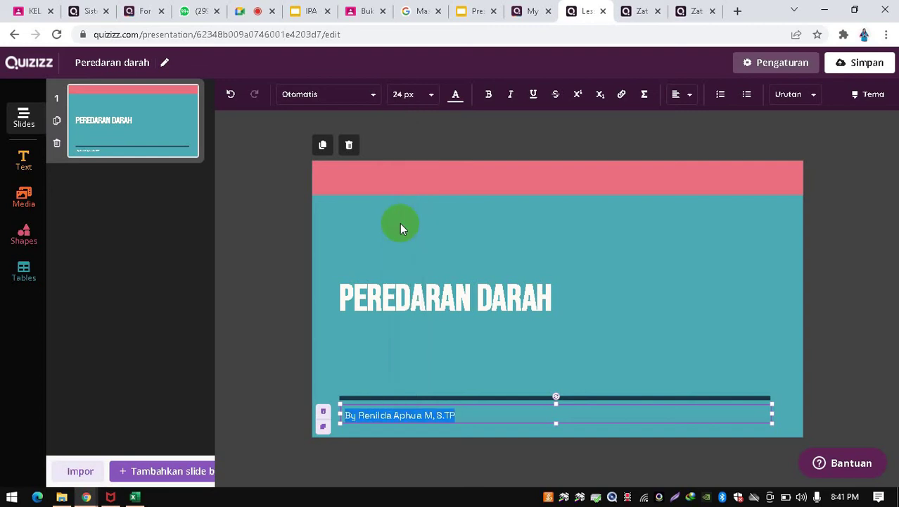
{"action": "left_click", "coordinate": [542, 227]}
Step: Try blue on the slide's title text, and set the title's colour to black
{"action": "left_click", "coordinate": [458, 311]}
{"action": "left_click", "coordinate": [462, 297]}
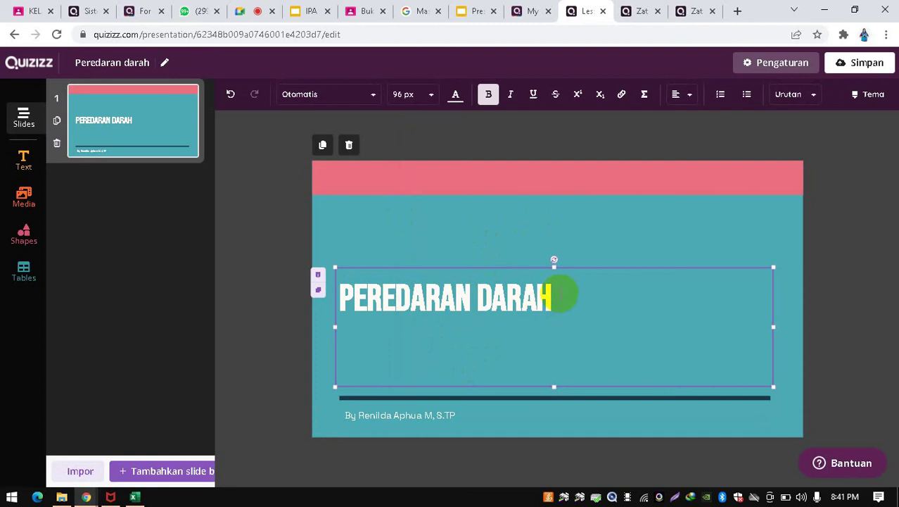
{"action": "left_click_drag", "start_coordinate": [560, 294], "coordinate": [318, 288]}
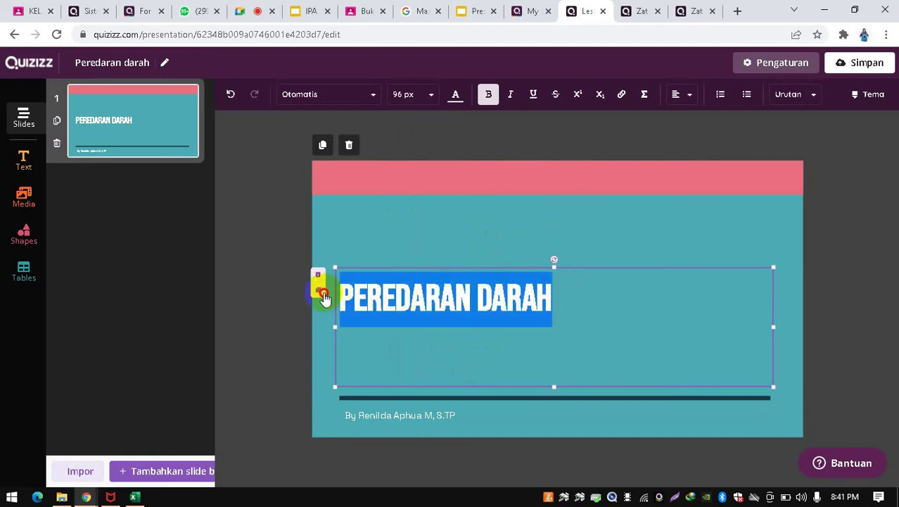
{"action": "left_click", "coordinate": [454, 102]}
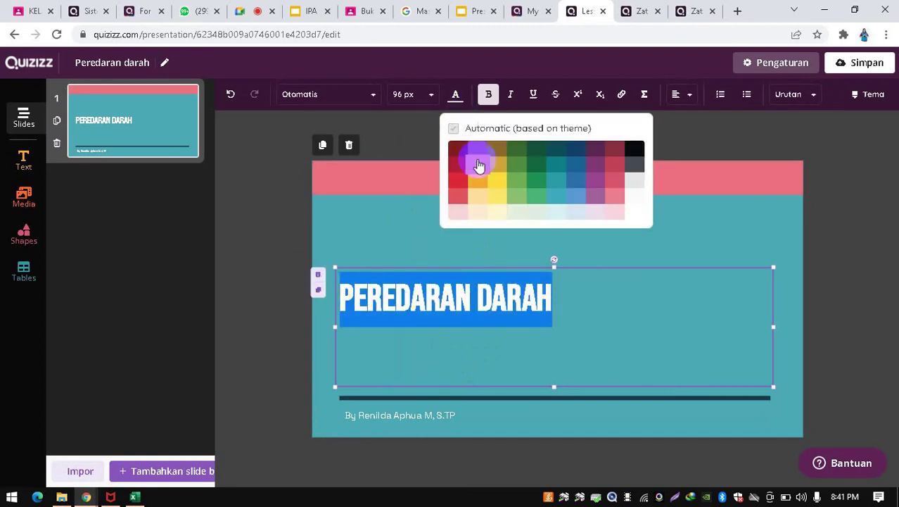
{"action": "left_click", "coordinate": [573, 170]}
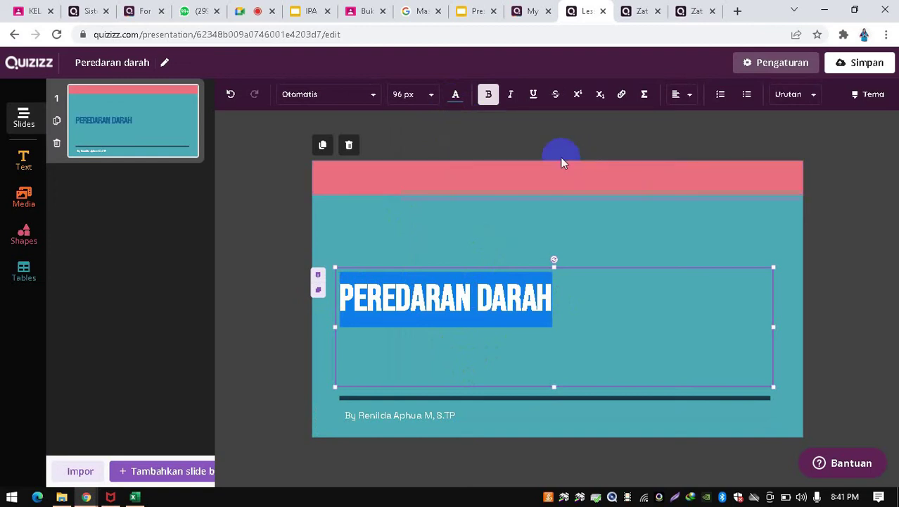
{"action": "left_click", "coordinate": [456, 97]}
{"action": "left_click", "coordinate": [635, 150]}
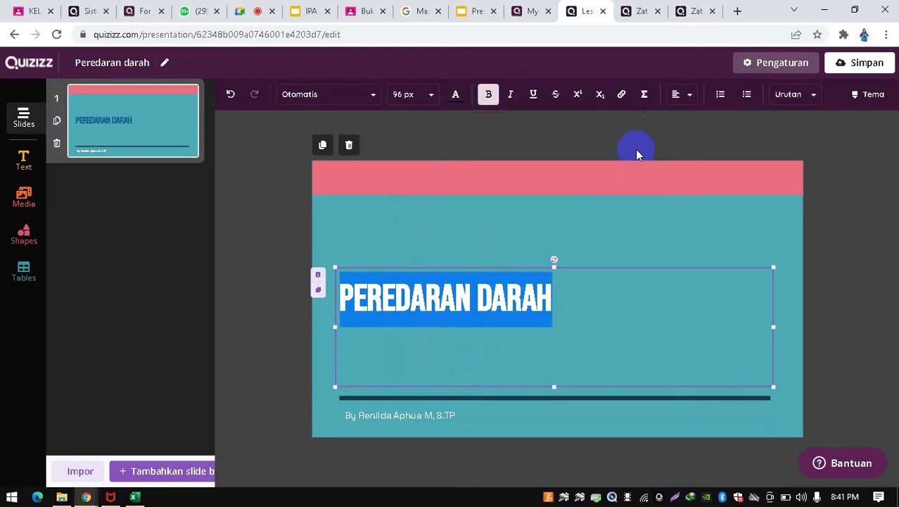
{"action": "left_click", "coordinate": [456, 230]}
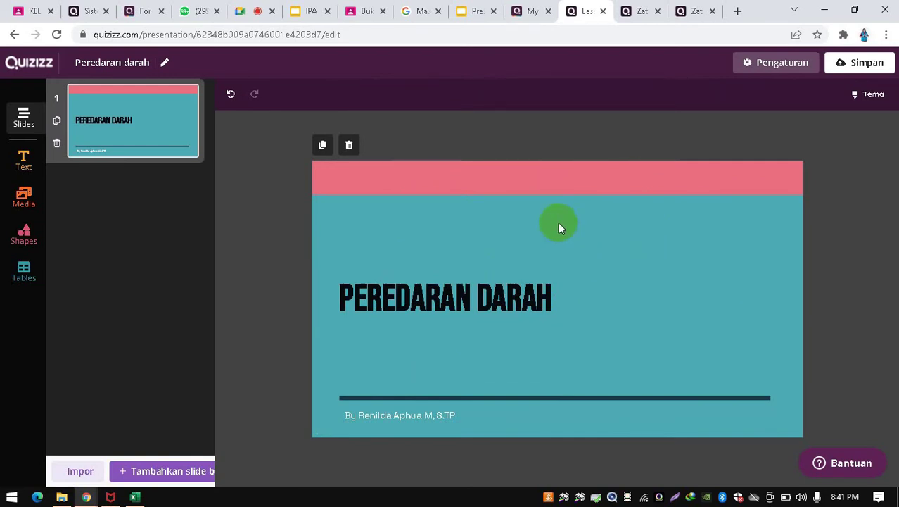
Step: Change the font of the whole "Peredaran darah" title to Open Sans
{"action": "left_click_drag", "start_coordinate": [484, 288], "coordinate": [521, 285]}
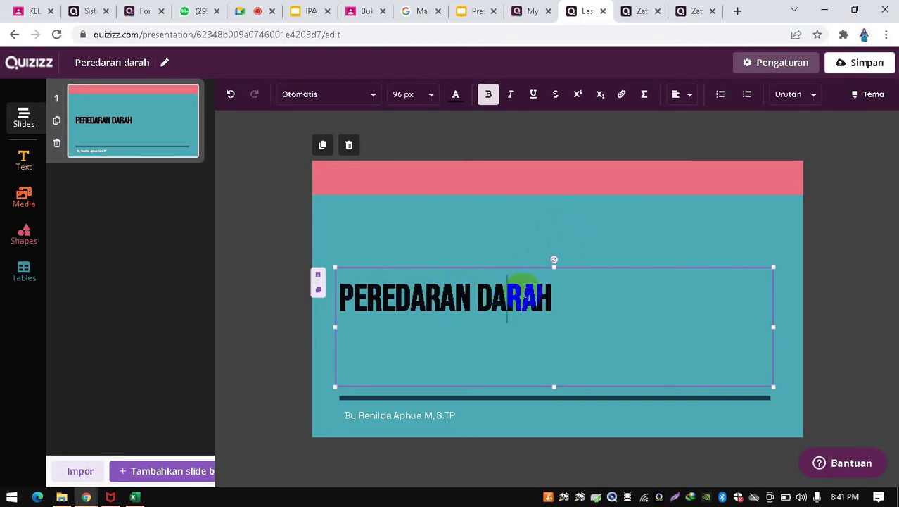
{"action": "left_click_drag", "start_coordinate": [564, 297], "coordinate": [325, 305]}
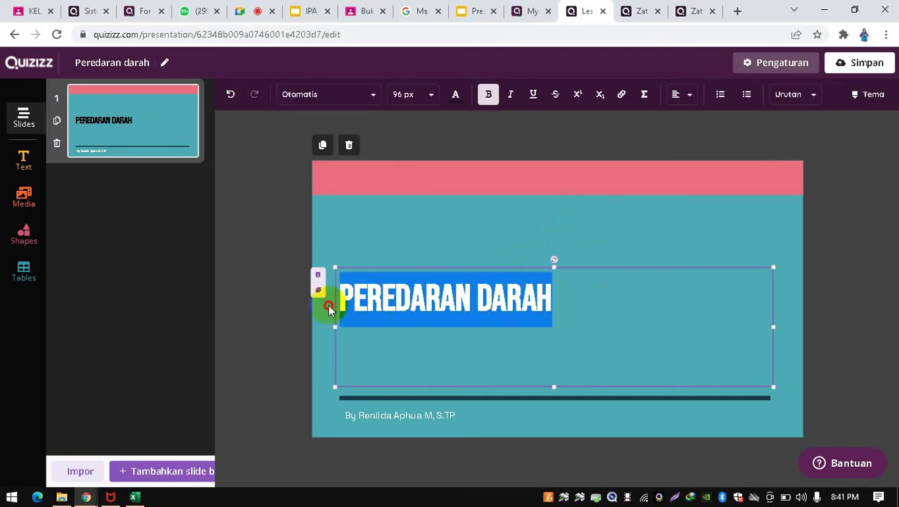
{"action": "left_click", "coordinate": [371, 94]}
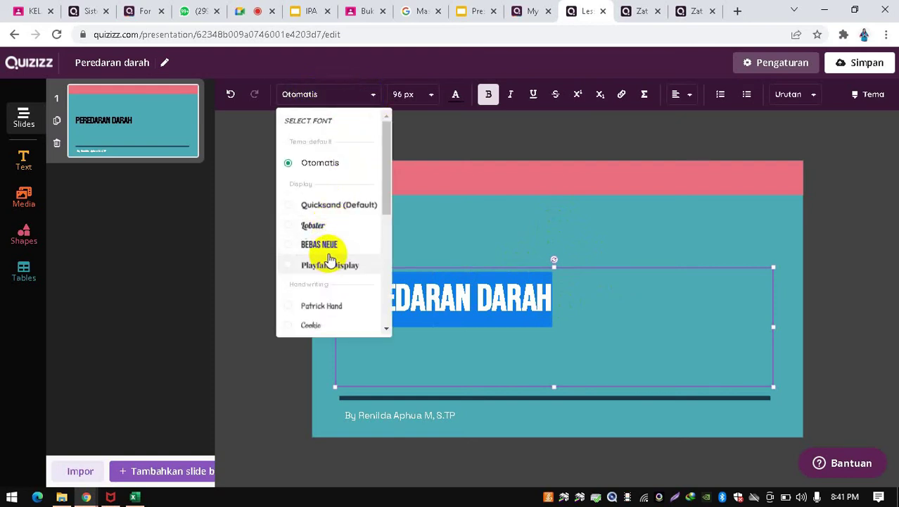
{"action": "left_click_drag", "start_coordinate": [389, 191], "coordinate": [371, 279]}
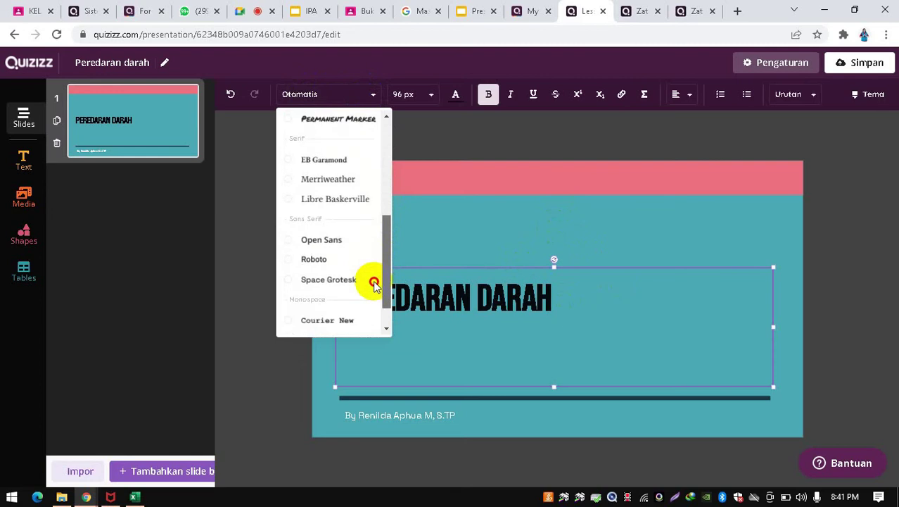
{"action": "left_click", "coordinate": [321, 239]}
{"action": "left_click", "coordinate": [444, 225]}
Step: Place the text cursor within the slide title and turn on superscript formatting
{"action": "left_click_drag", "start_coordinate": [450, 303], "coordinate": [485, 304]}
{"action": "left_click", "coordinate": [473, 307]}
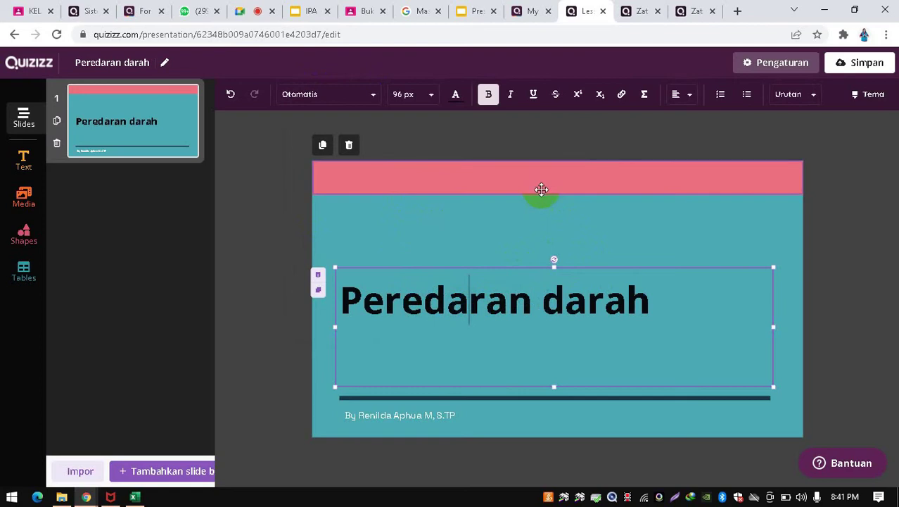
{"action": "left_click", "coordinate": [575, 103]}
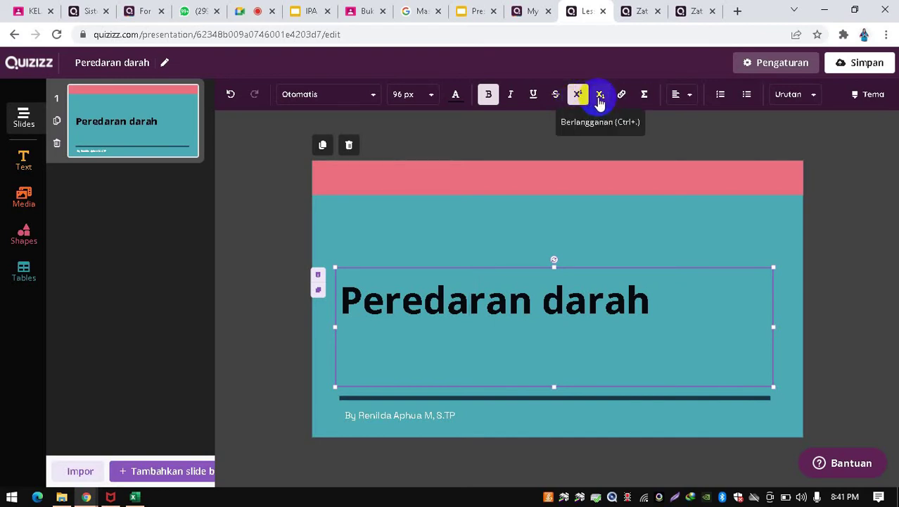
Step: Try subscript formatting in the title text, and look through the Greek and Math special characters without inserting any
{"action": "left_click", "coordinate": [600, 98]}
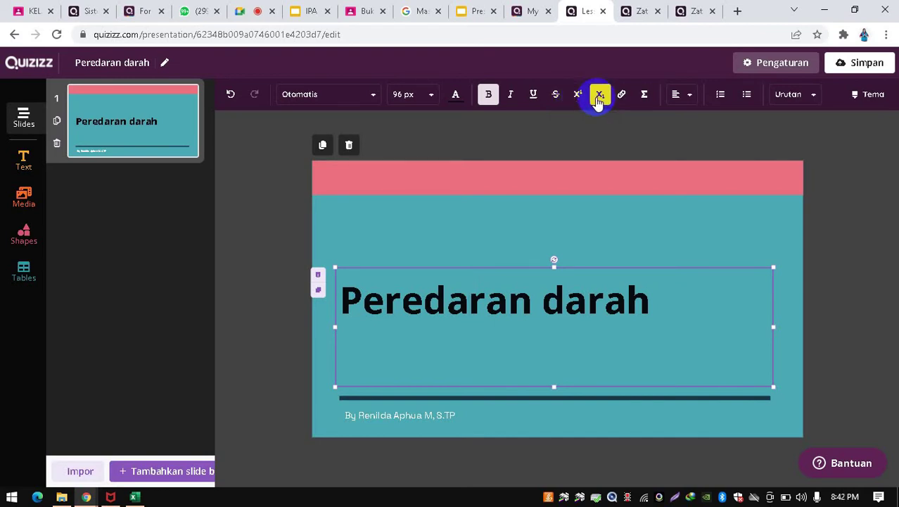
{"action": "left_click", "coordinate": [667, 310]}
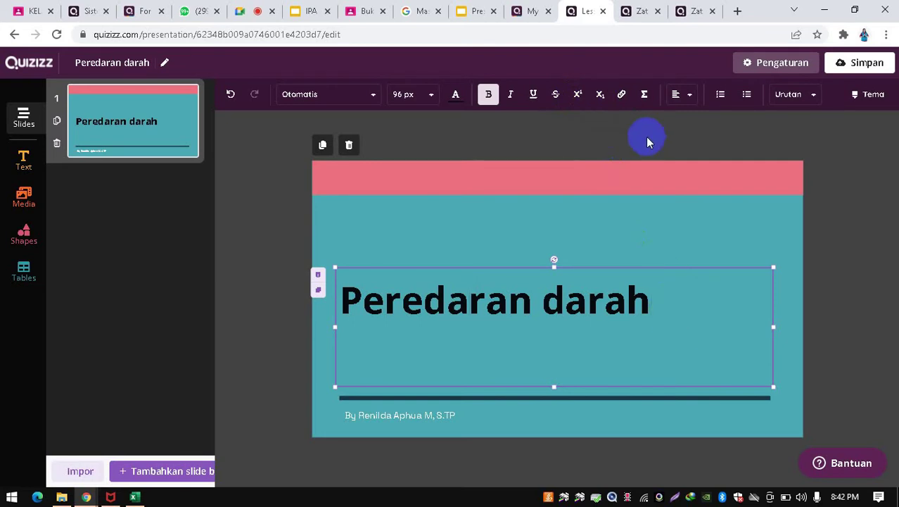
{"action": "left_click", "coordinate": [643, 96]}
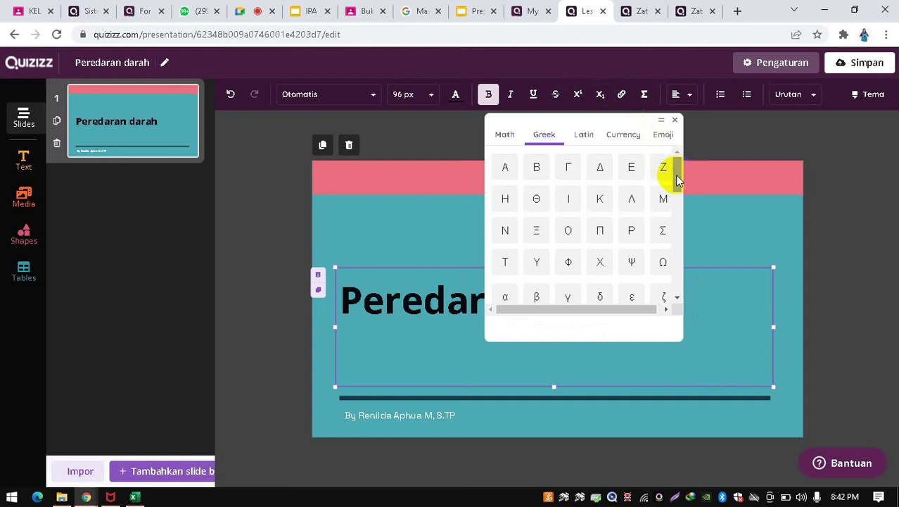
{"action": "mouse_move", "coordinate": [677, 179]}
{"action": "left_mouse_down"}
{"action": "mouse_move", "coordinate": [668, 281]}
{"action": "mouse_move", "coordinate": [670, 173]}
{"action": "left_mouse_up"}
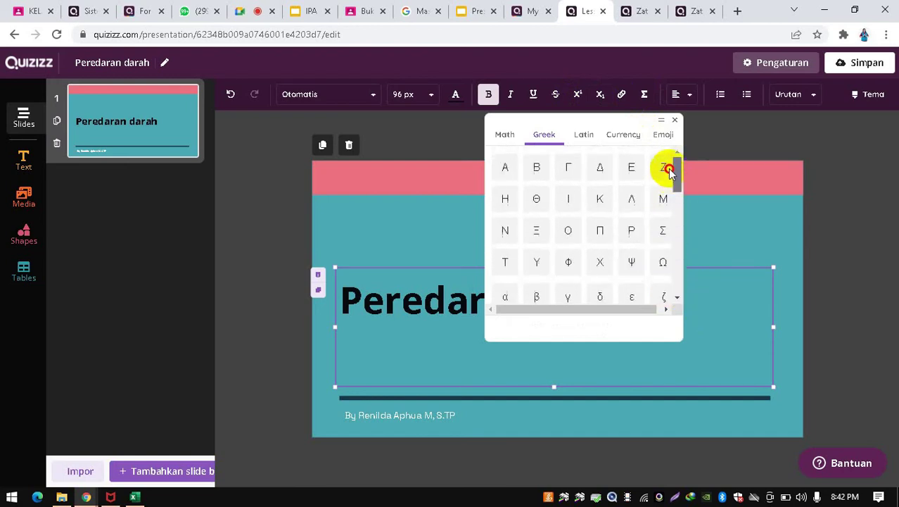
{"action": "left_click", "coordinate": [504, 138]}
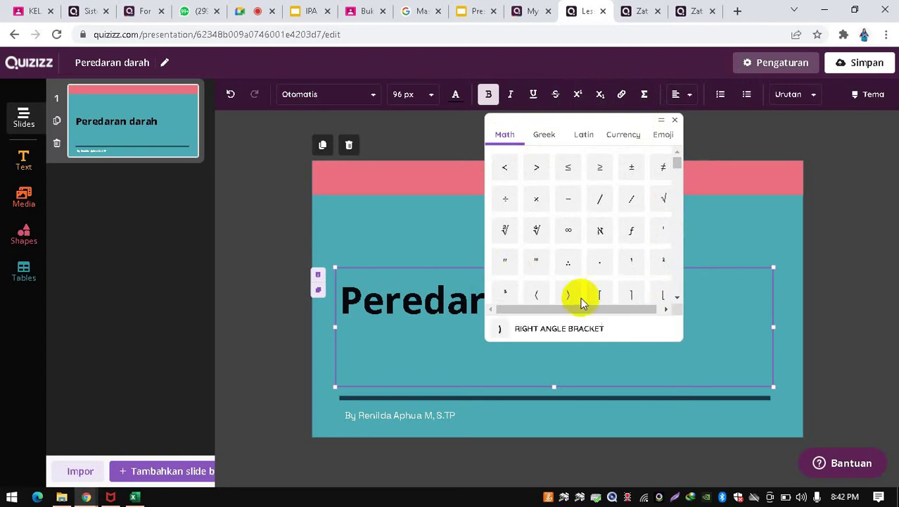
{"action": "mouse_move", "coordinate": [677, 165]}
{"action": "left_mouse_down"}
{"action": "mouse_move", "coordinate": [678, 182]}
{"action": "mouse_move", "coordinate": [672, 155]}
{"action": "left_mouse_up"}
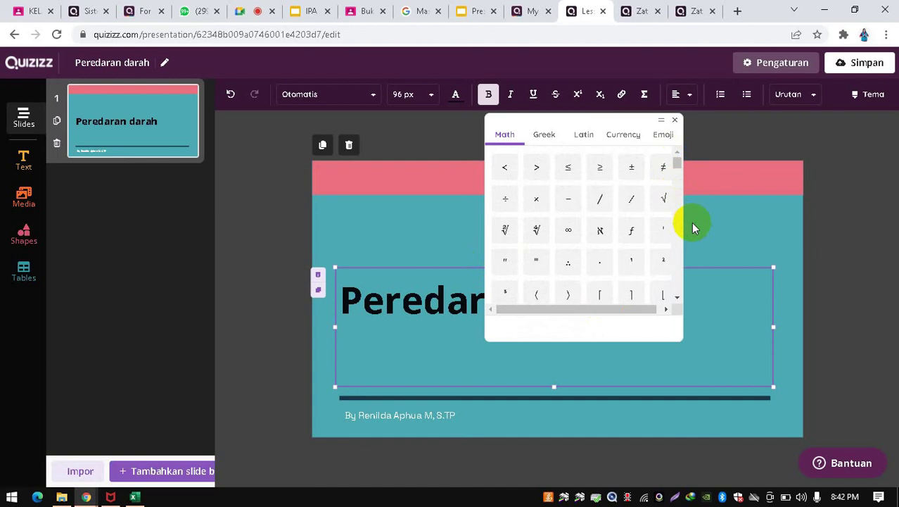
{"action": "left_click", "coordinate": [711, 252]}
{"action": "left_click_drag", "start_coordinate": [588, 303], "coordinate": [625, 303]}
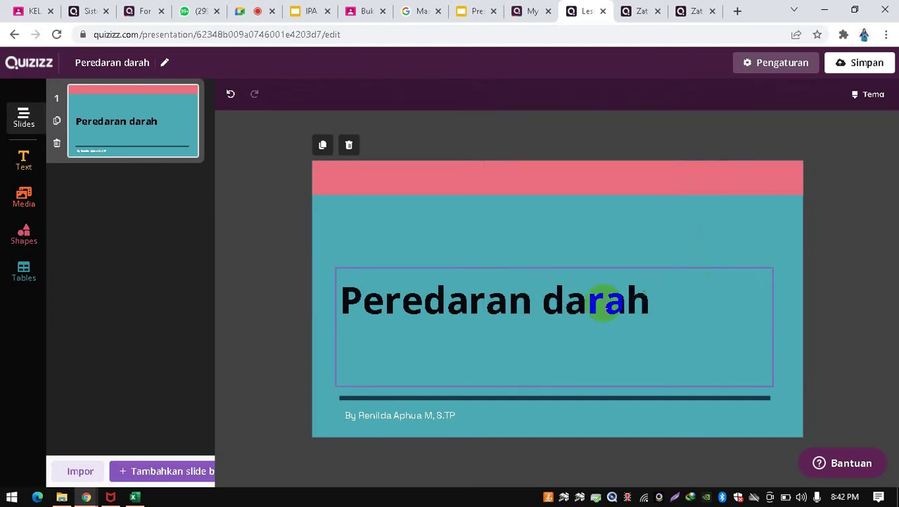
{"action": "left_click_drag", "start_coordinate": [465, 301], "coordinate": [428, 301]}
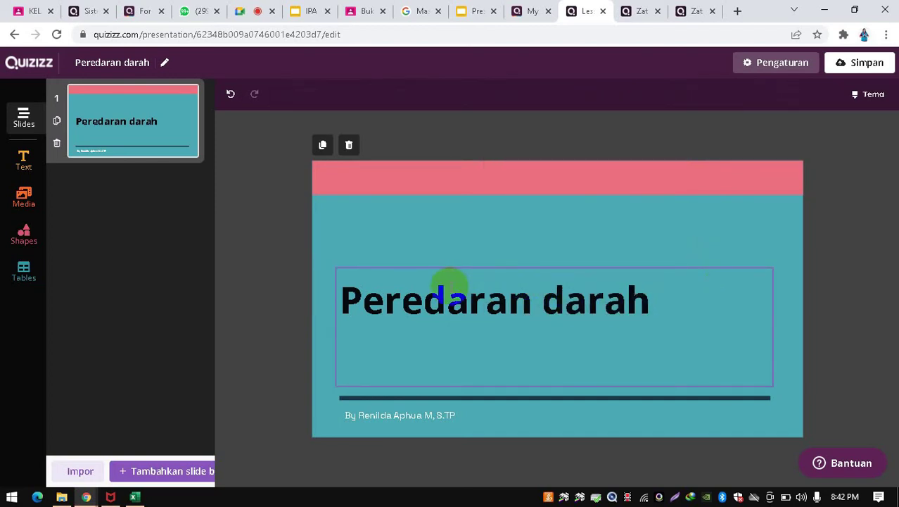
{"action": "left_click", "coordinate": [432, 331]}
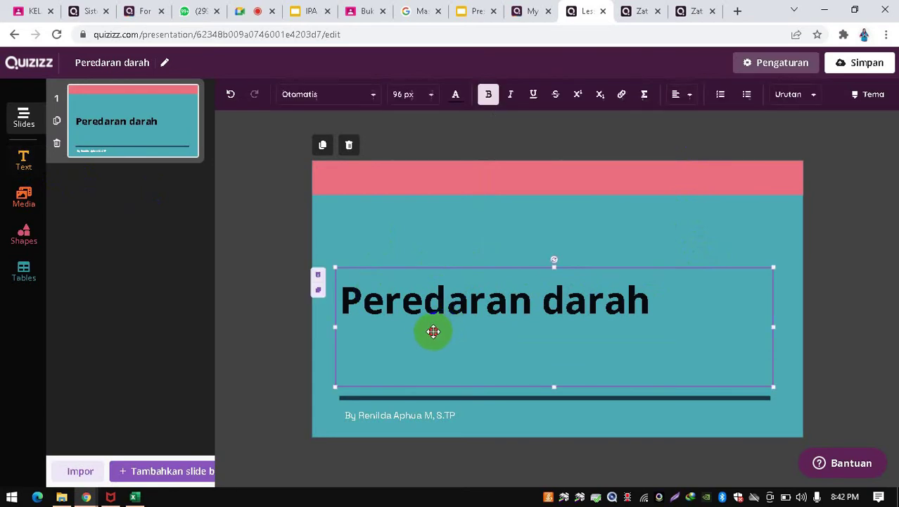
{"action": "left_click", "coordinate": [403, 247]}
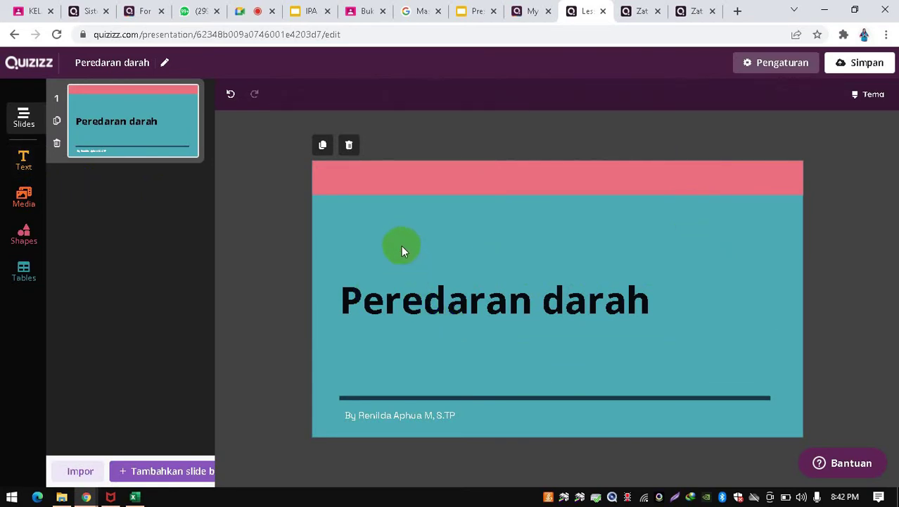
Step: Look over the first slide's reorder, duplicate and delete options, and the options for importing a PDF file as slides
{"action": "left_click", "coordinate": [120, 156]}
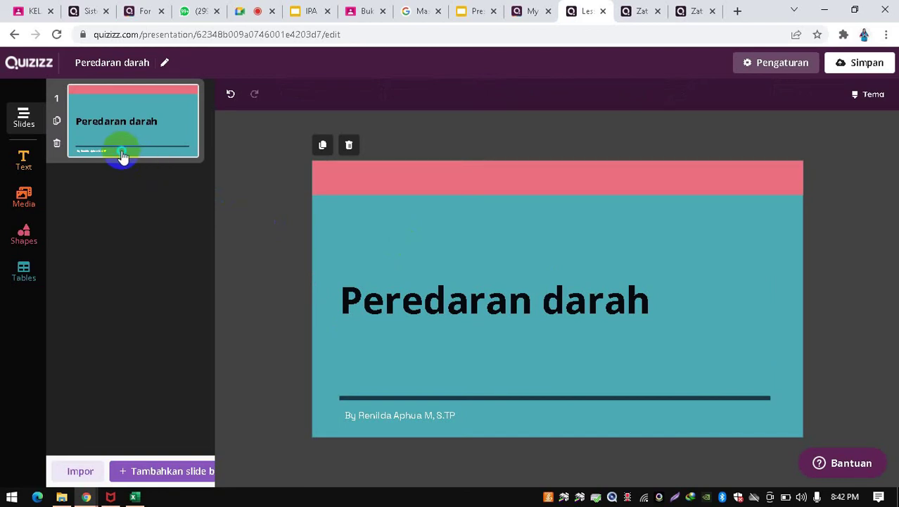
{"action": "right_click", "coordinate": [122, 155]}
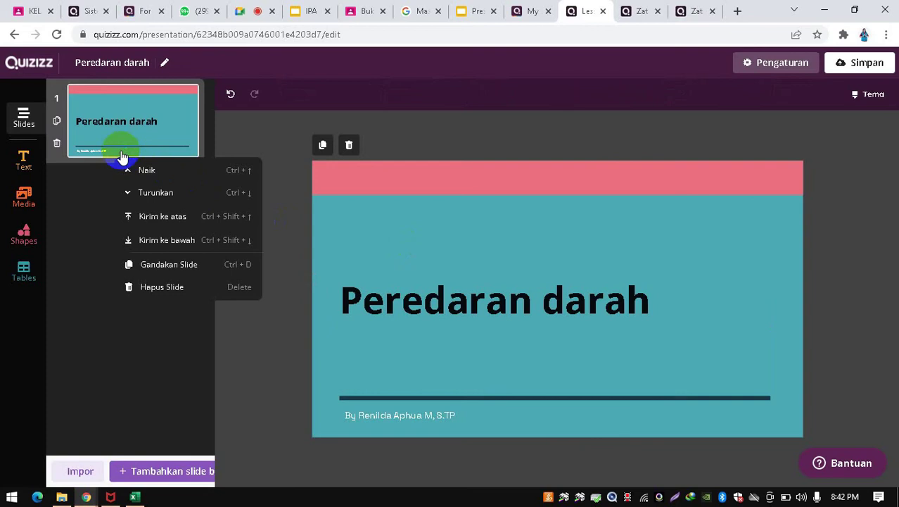
{"action": "left_click", "coordinate": [151, 271]}
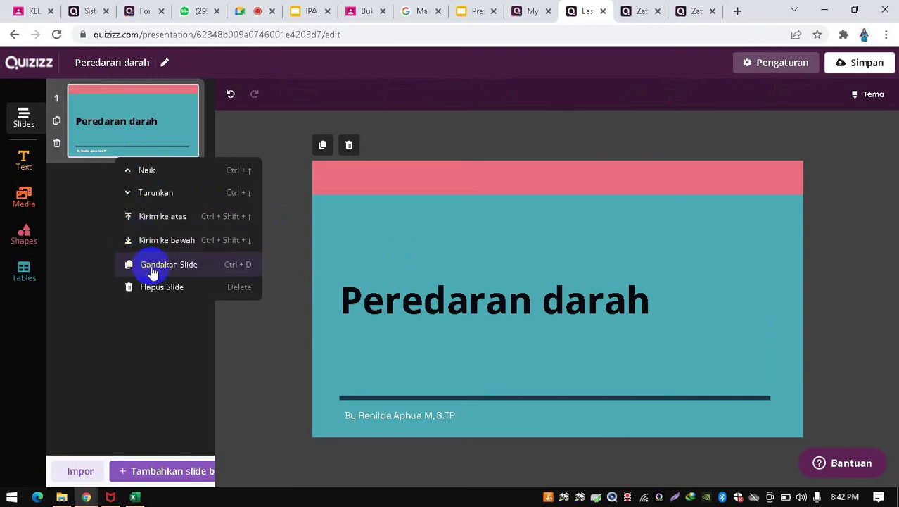
{"action": "left_click", "coordinate": [76, 465]}
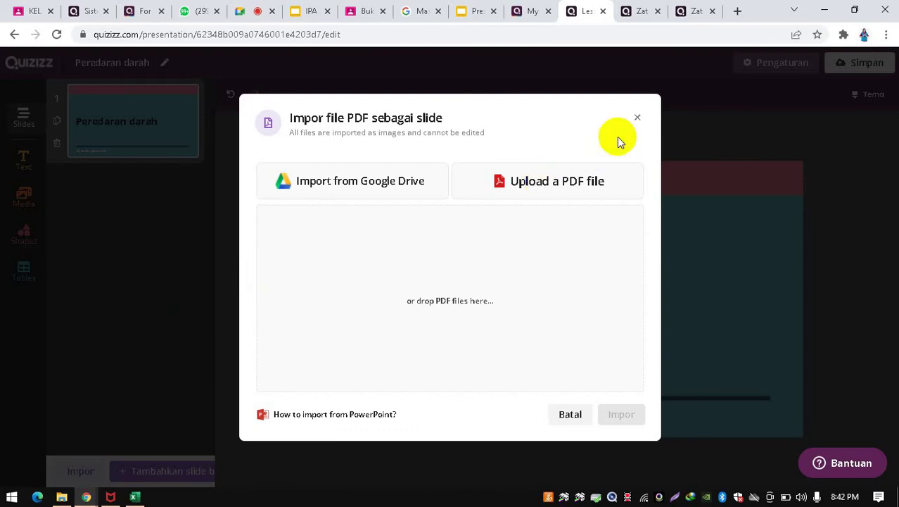
{"action": "left_click", "coordinate": [636, 117]}
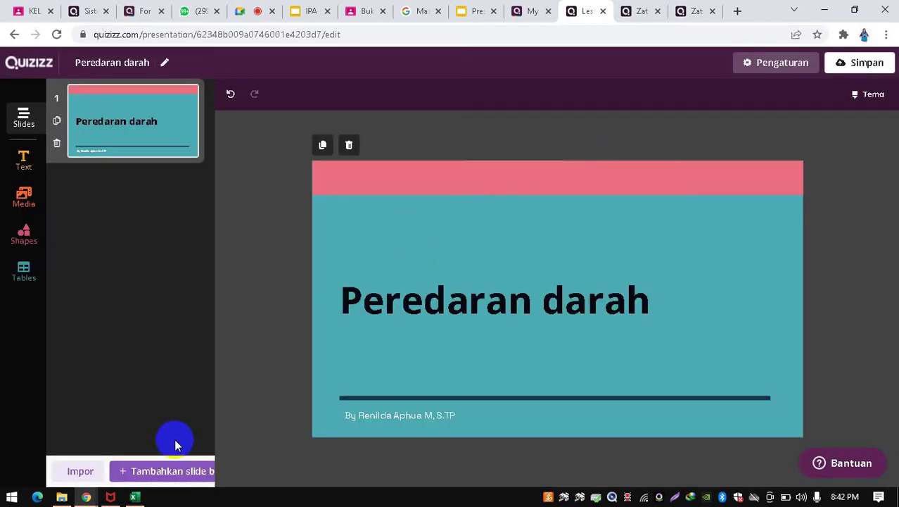
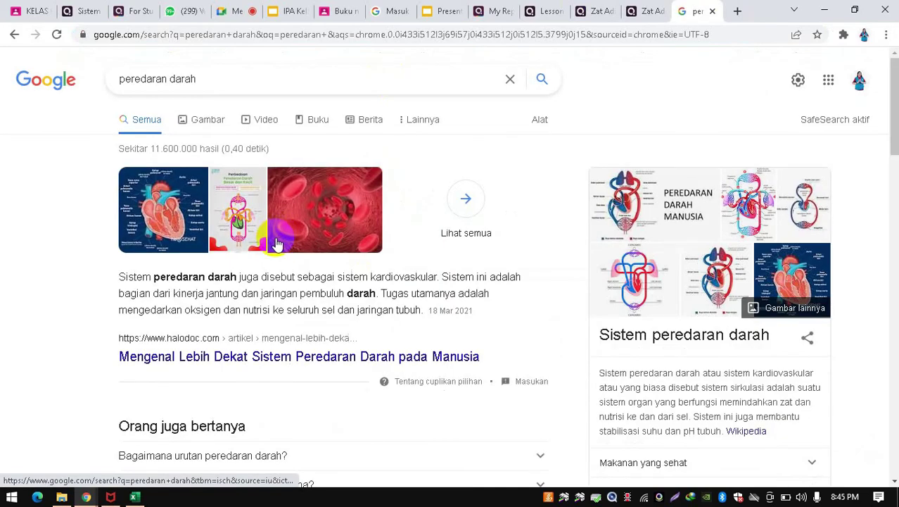
Step: Open the Halodoc article "Mengenal Lebih Dekat Sistem Peredaran Darah pada Manusia" from the search results and copy its web address
{"action": "left_click", "coordinate": [280, 358]}
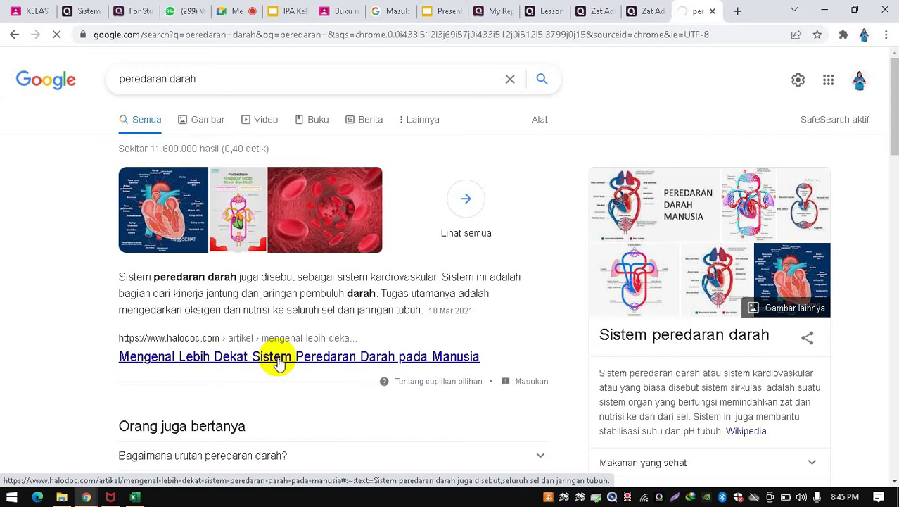
{"action": "left_click", "coordinate": [278, 359]}
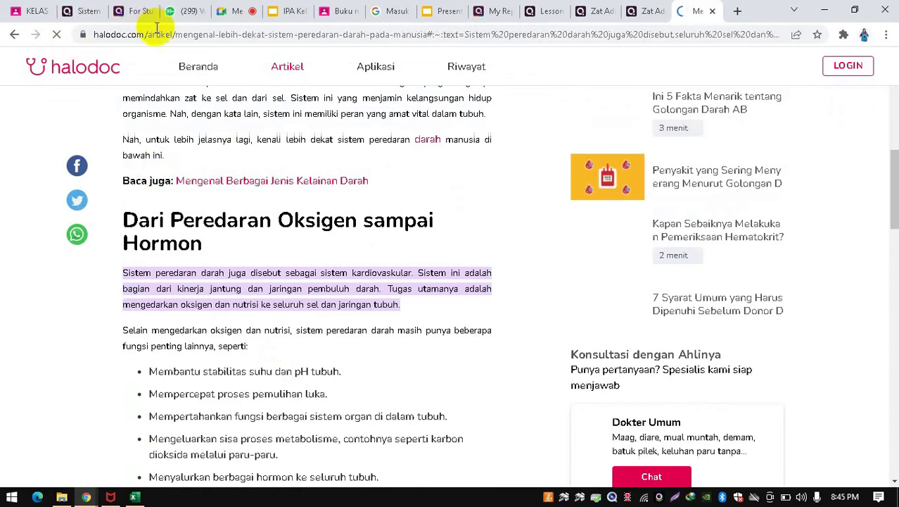
{"action": "left_click", "coordinate": [159, 35]}
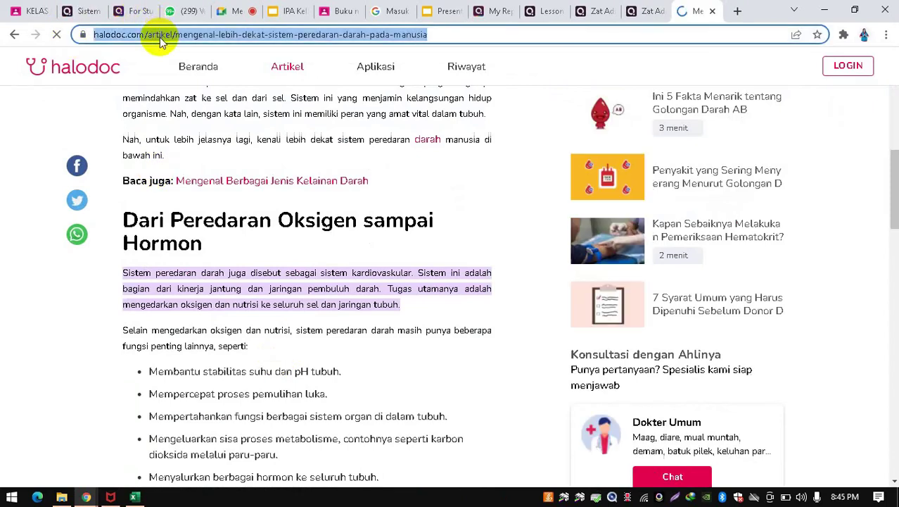
{"action": "right_click", "coordinate": [161, 39]}
{"action": "key", "text": "Escape"}
{"action": "right_click", "coordinate": [160, 41]}
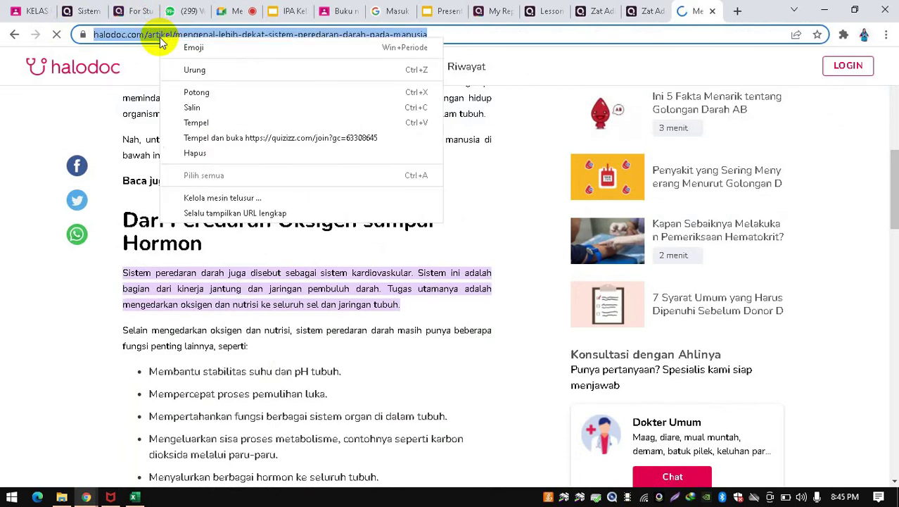
{"action": "left_click", "coordinate": [192, 108]}
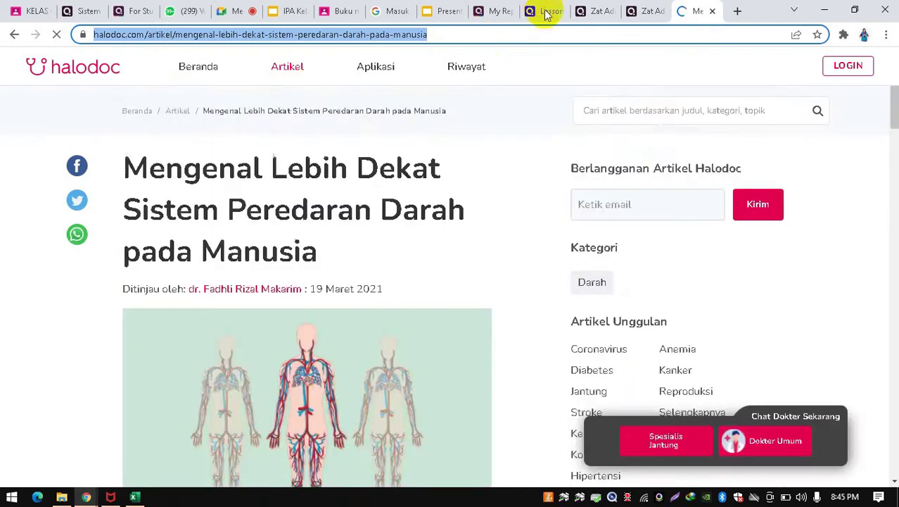
Step: Return to the Quizizz lesson and embed the copied Halodoc article link in the web page slide, slide 3
{"action": "left_click", "coordinate": [543, 14]}
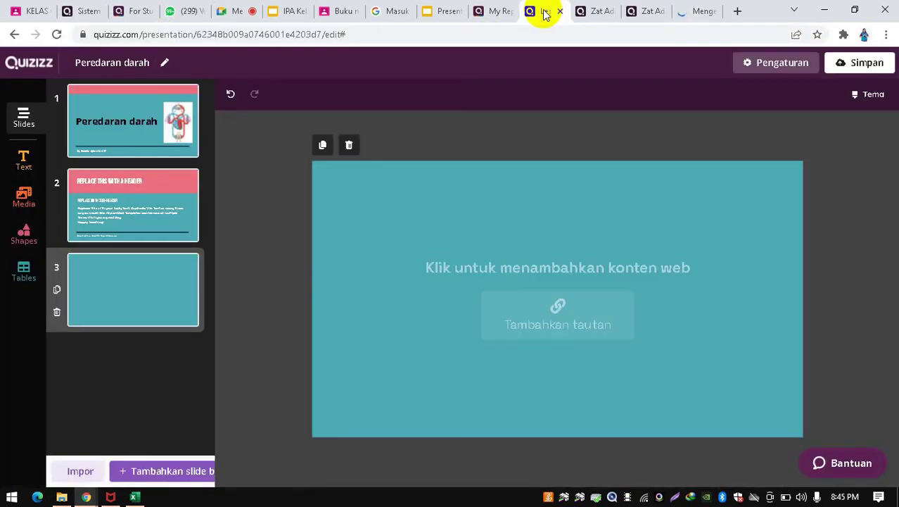
{"action": "left_click", "coordinate": [513, 305]}
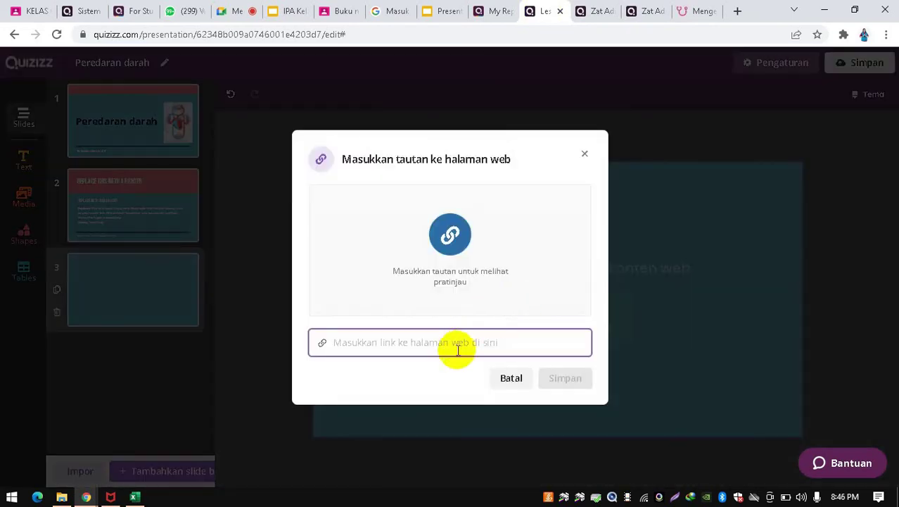
{"action": "type", "text": "https://www.halodoc.com/artikel/kenali-lebih-dekat-sistem-peredaran-darah-pada-manusia"}
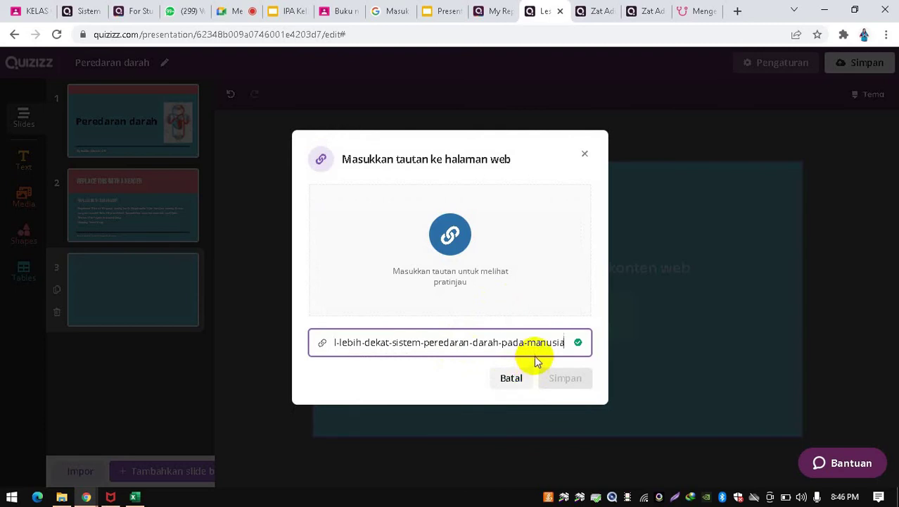
{"action": "left_click", "coordinate": [566, 380]}
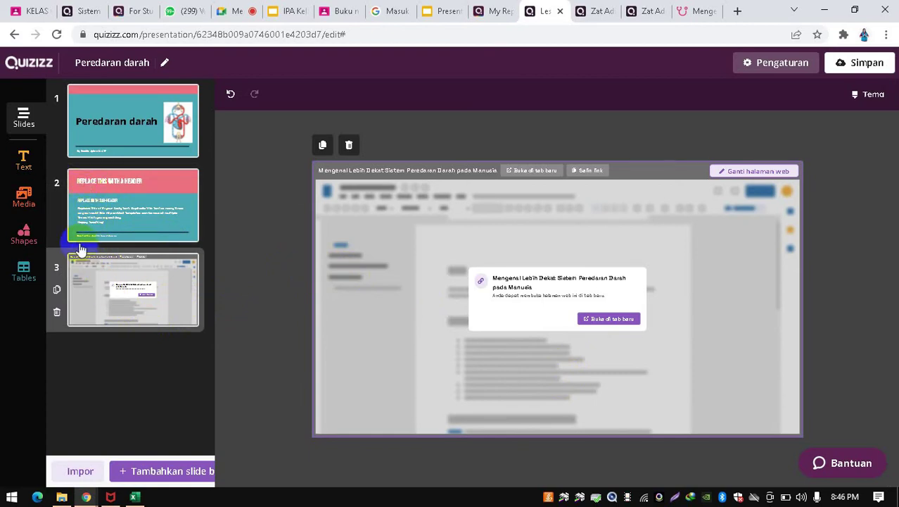
Step: Add a fourth slide from the title template with the pink band and the heading "Replace this text with your title"
{"action": "left_click", "coordinate": [155, 473]}
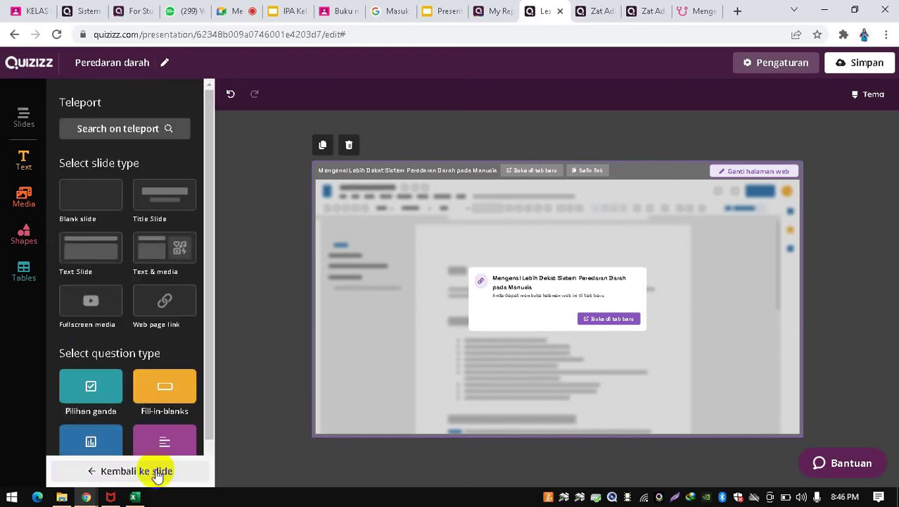
{"action": "left_click", "coordinate": [209, 276]}
{"action": "mouse_move", "coordinate": [209, 276]}
{"action": "left_mouse_down"}
{"action": "mouse_move", "coordinate": [208, 358]}
{"action": "mouse_move", "coordinate": [207, 280]}
{"action": "left_mouse_up"}
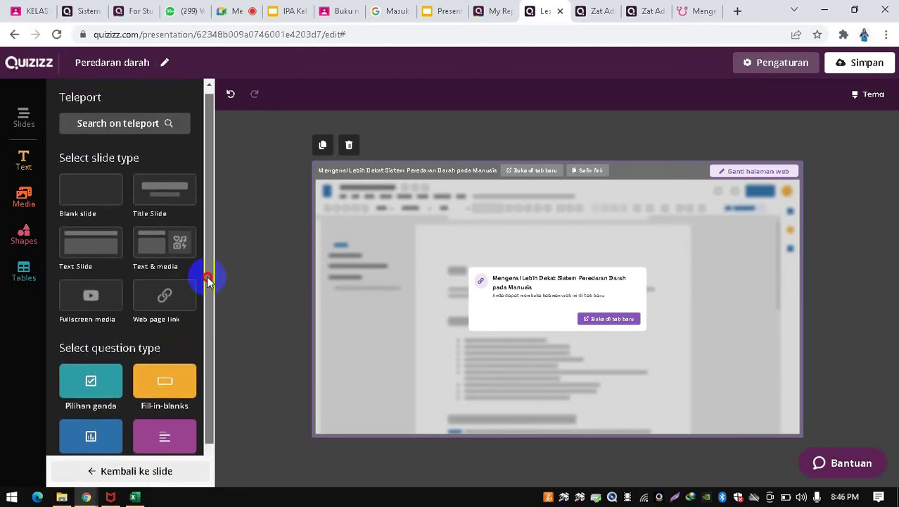
{"action": "scroll", "coordinate": [161, 207], "scroll_direction": "down", "scroll_amount": 6}
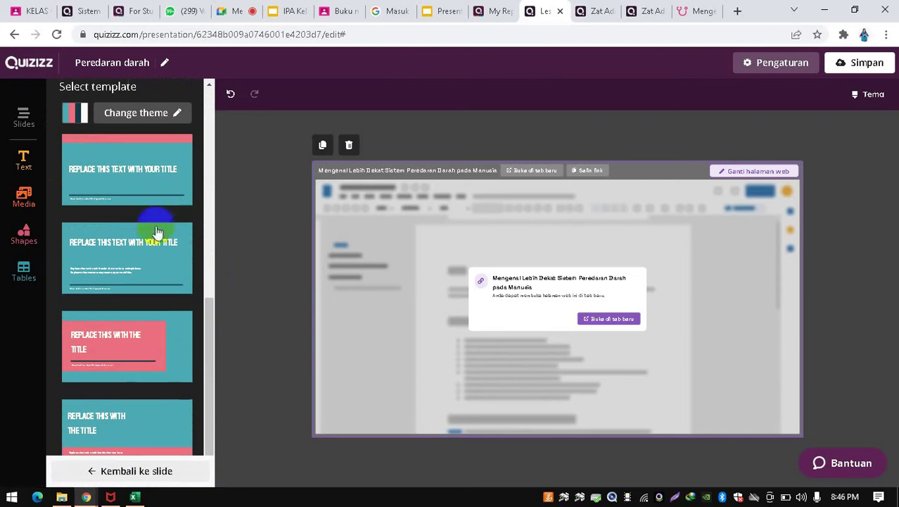
{"action": "left_click", "coordinate": [160, 192]}
{"action": "left_click", "coordinate": [341, 335]}
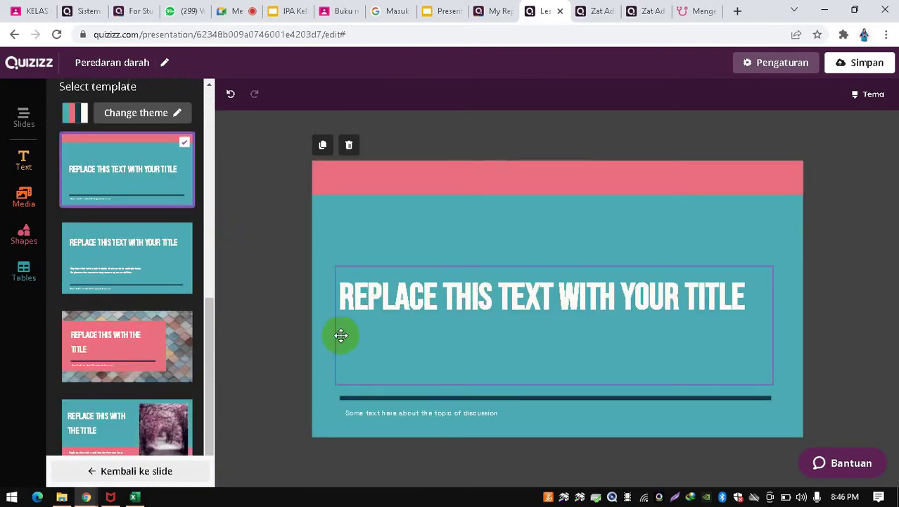
Step: Replace the placeholder title on slide 4 with "LATIHAN"
{"action": "left_click", "coordinate": [570, 292]}
{"action": "left_click_drag", "start_coordinate": [745, 296], "coordinate": [316, 289]}
{"action": "type", "text": "LATI"}
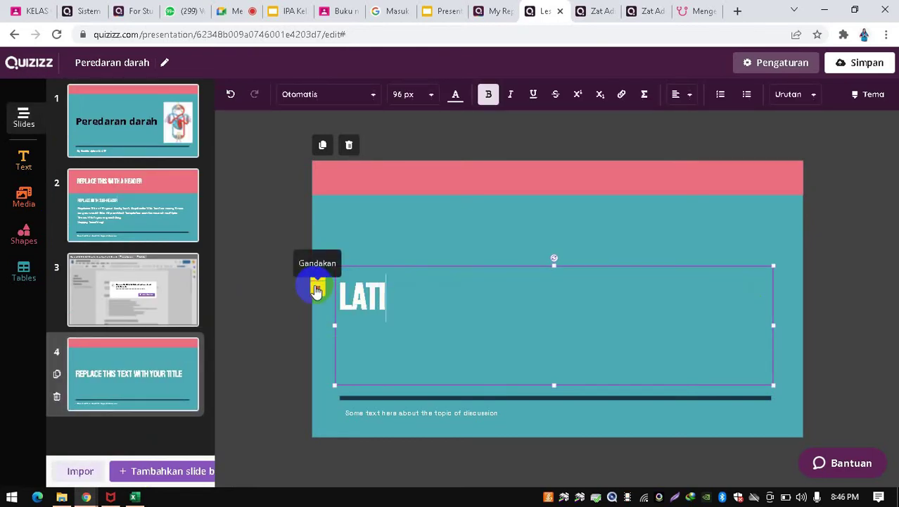
{"action": "type", "text": "HAN"}
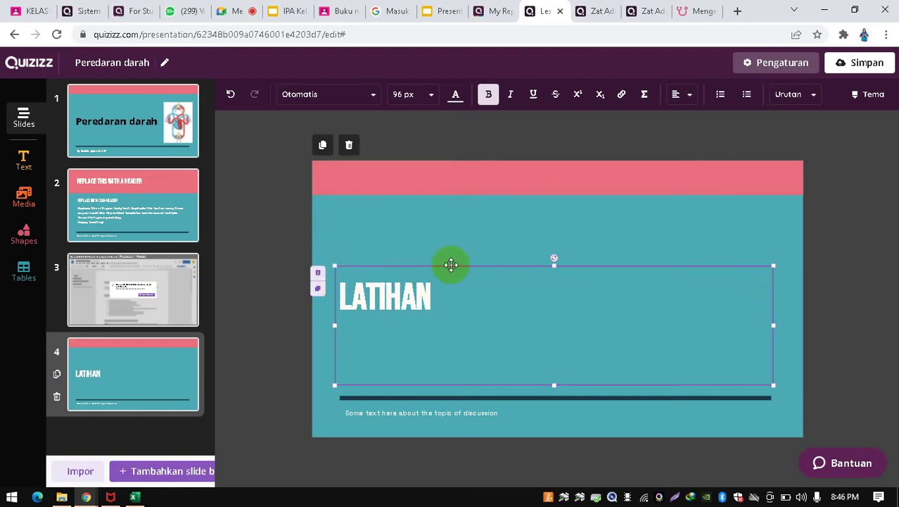
{"action": "left_click", "coordinate": [455, 207]}
Step: Centre-align the "LATIHAN" title on slide 4
{"action": "left_click_drag", "start_coordinate": [439, 304], "coordinate": [321, 292]}
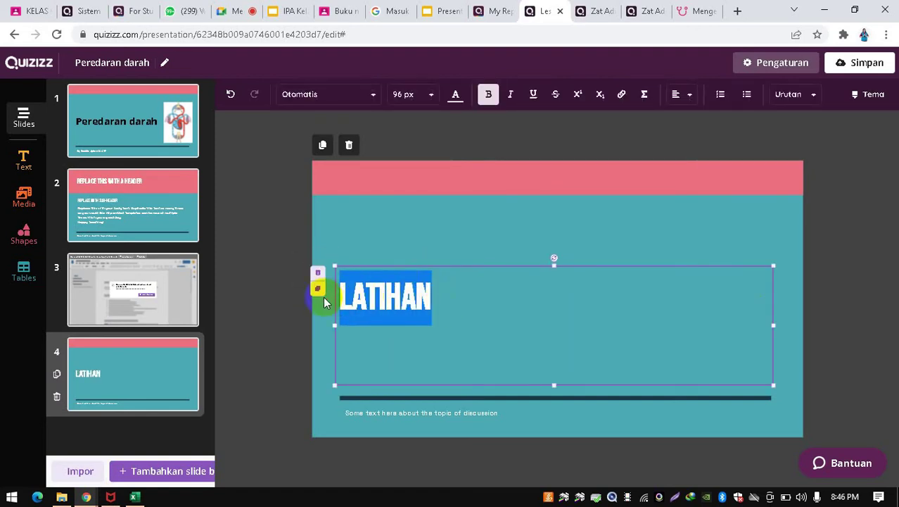
{"action": "left_click", "coordinate": [686, 99]}
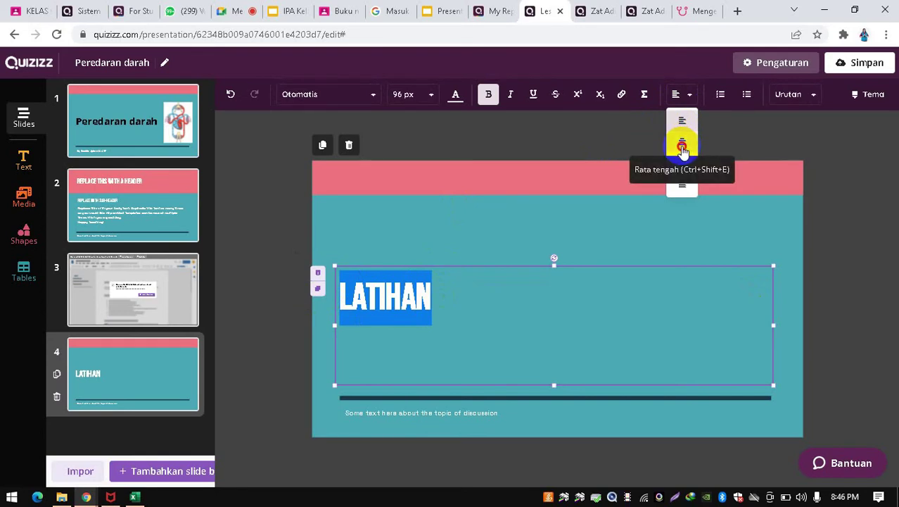
{"action": "left_click", "coordinate": [682, 141]}
{"action": "left_click", "coordinate": [550, 213]}
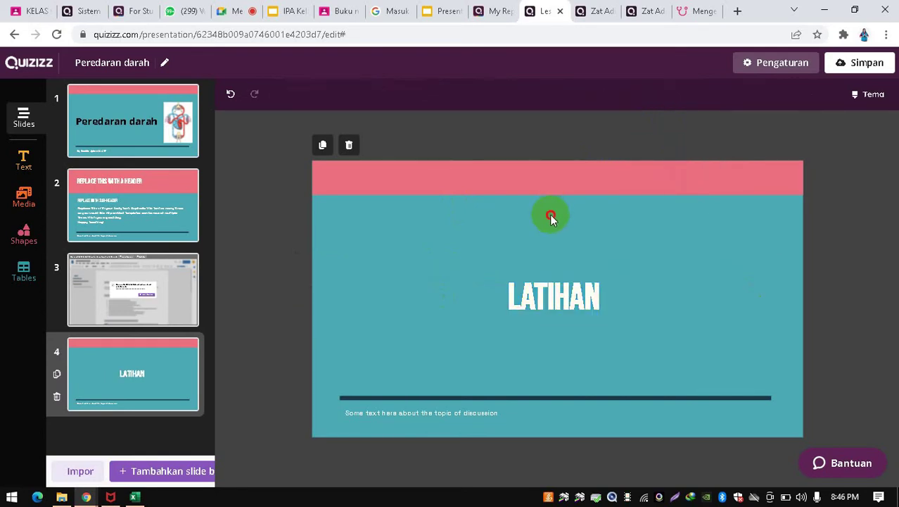
Step: Replace the placeholder line beneath the rule on slide 4 with "Ilmu Pengetahuan Alam"
{"action": "left_click", "coordinate": [427, 416]}
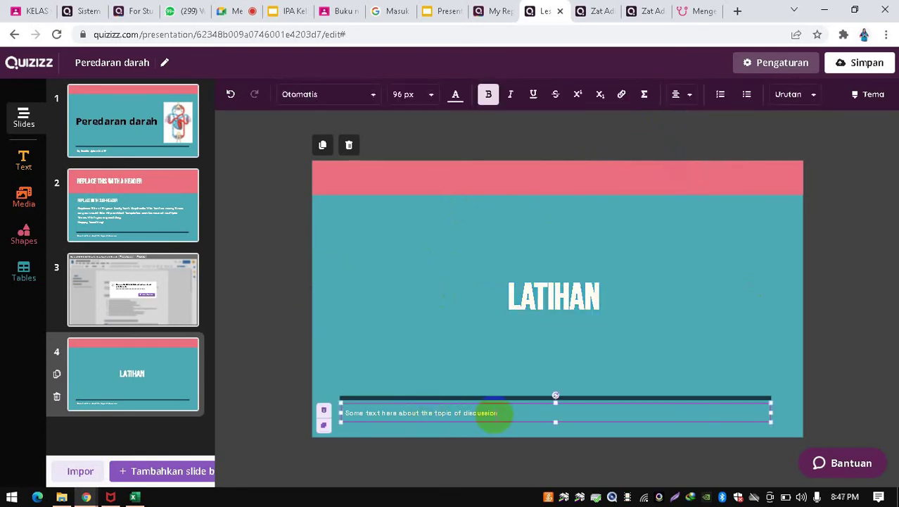
{"action": "left_click_drag", "start_coordinate": [503, 416], "coordinate": [318, 413]}
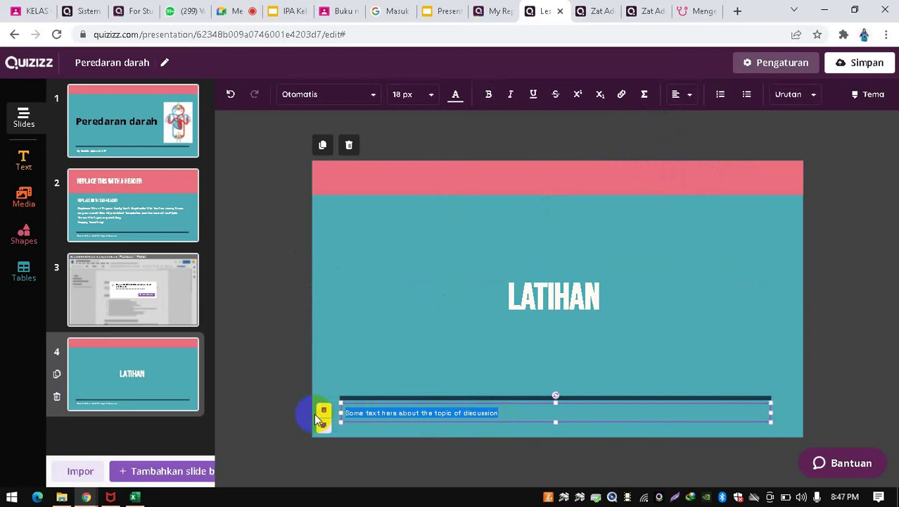
{"action": "key", "text": "BackSpace"}
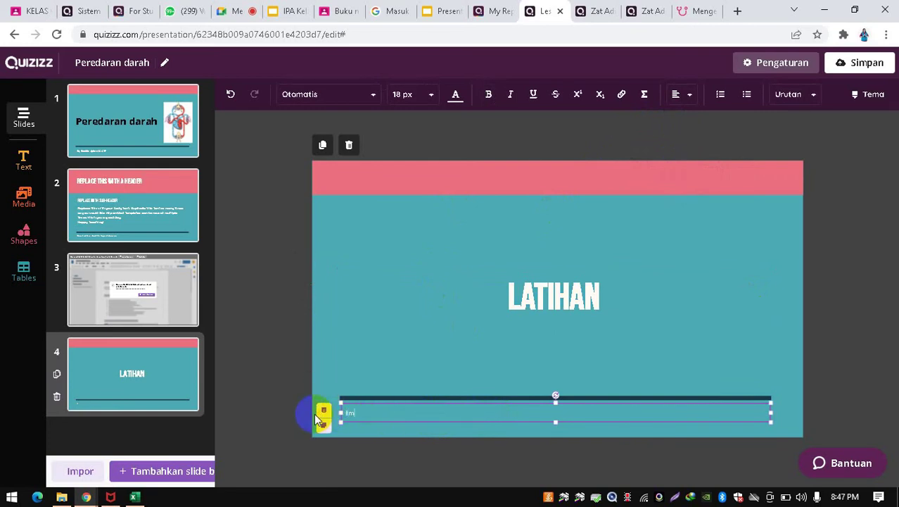
{"action": "type", "text": "Ilmu Pengetahuan Alam"}
{"action": "left_click", "coordinate": [367, 340]}
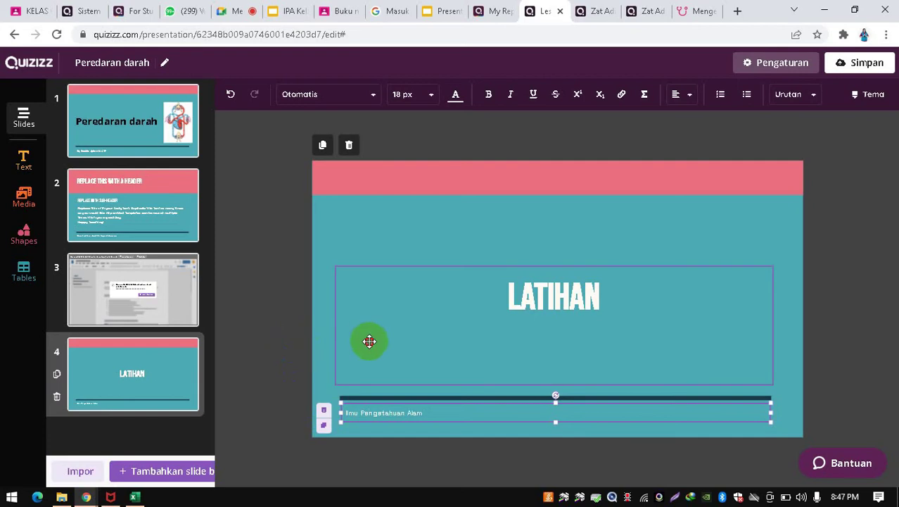
{"action": "left_click", "coordinate": [206, 371]}
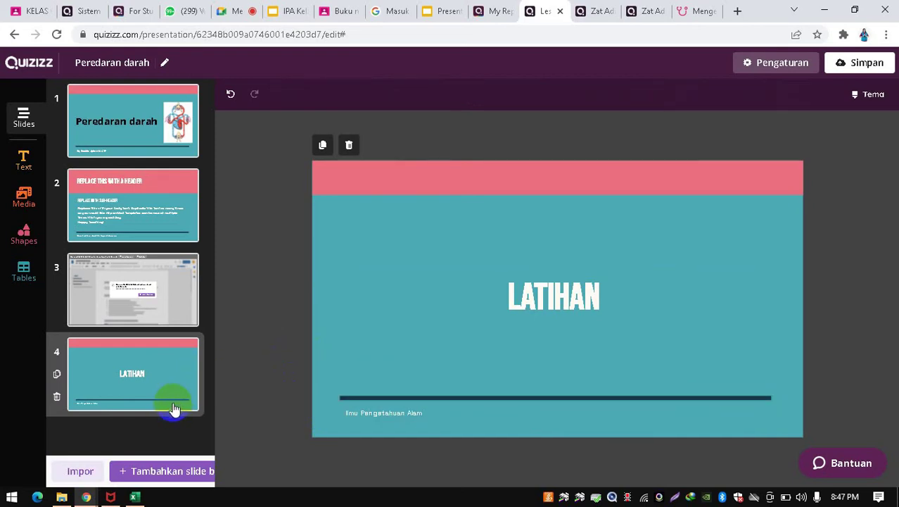
Step: Search Teleport for "Peredaran darah" and add the question "Menerima darah kaya O2 dari paru-paru" from the 10th-grade Biology quiz
{"action": "left_click", "coordinate": [181, 473]}
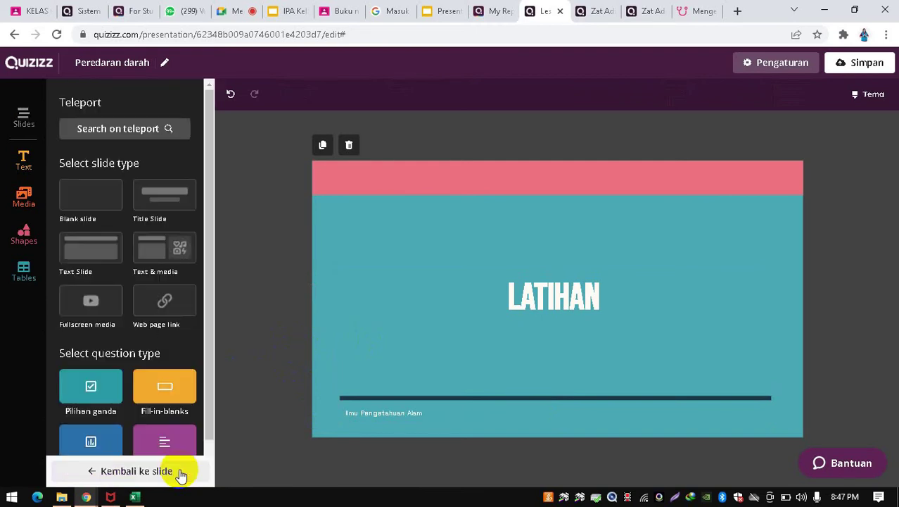
{"action": "left_click", "coordinate": [151, 131]}
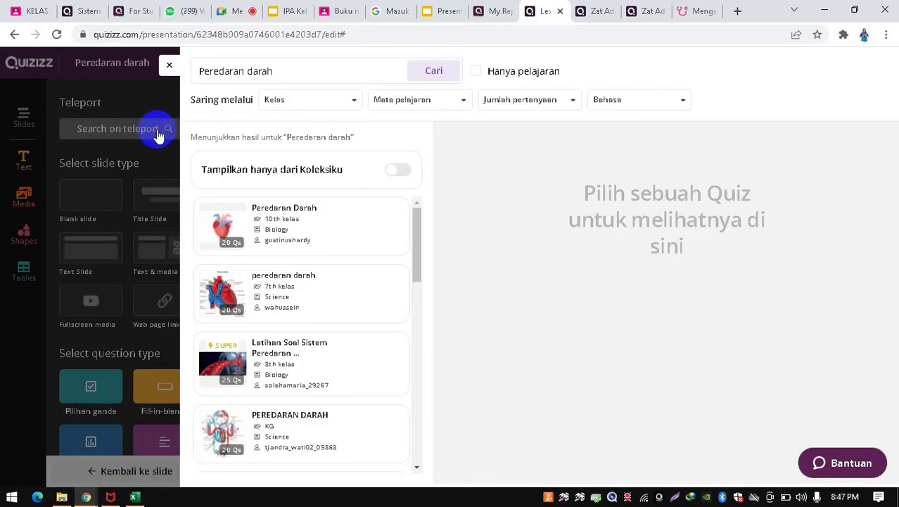
{"action": "left_click", "coordinate": [264, 232]}
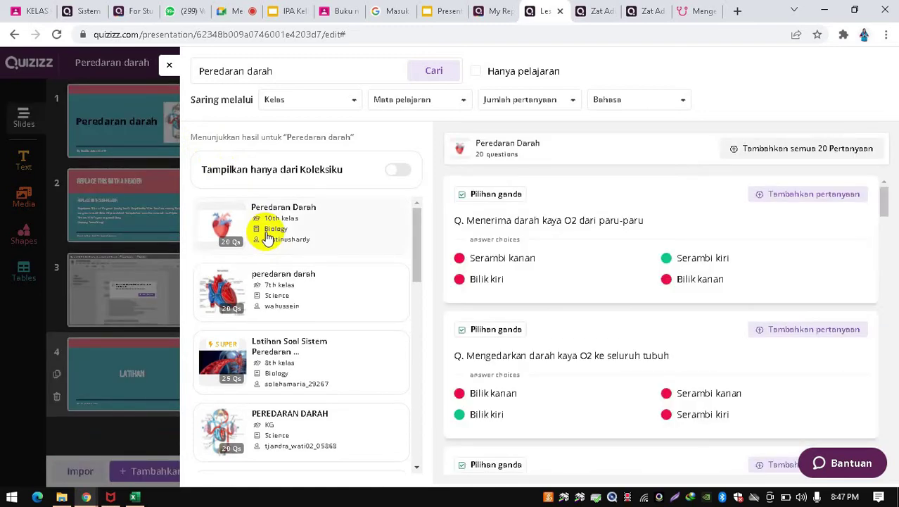
{"action": "left_click", "coordinate": [843, 203]}
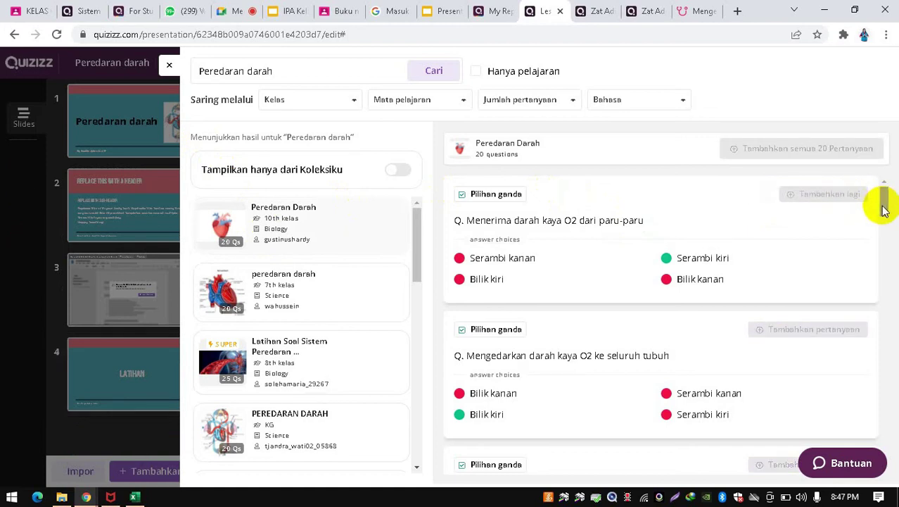
Step: Add the questions "Penyakit peredaran darah karena keturunan" and "Membantu menutup luka" from the same quiz, and return to the lesson editor
{"action": "left_click_drag", "start_coordinate": [881, 200], "coordinate": [839, 224]}
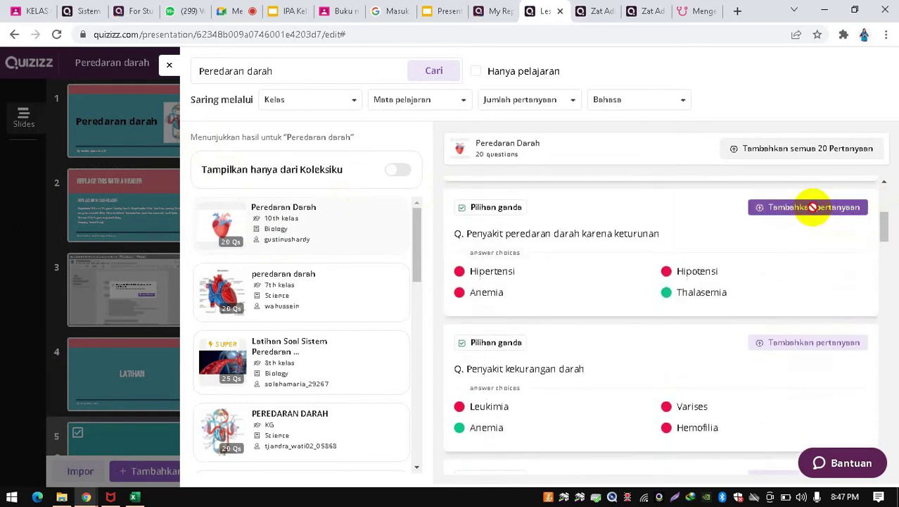
{"action": "left_click", "coordinate": [829, 211]}
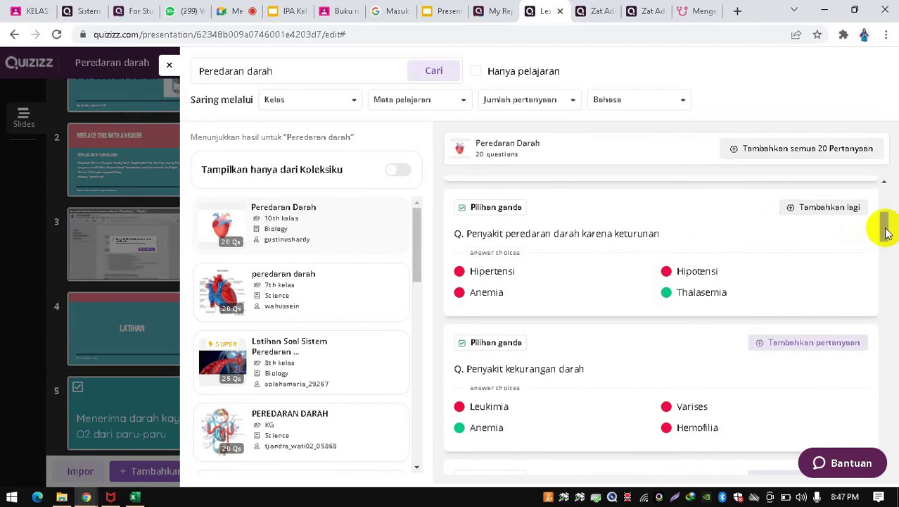
{"action": "scroll", "coordinate": [883, 232], "scroll_direction": "down", "scroll_amount": 4}
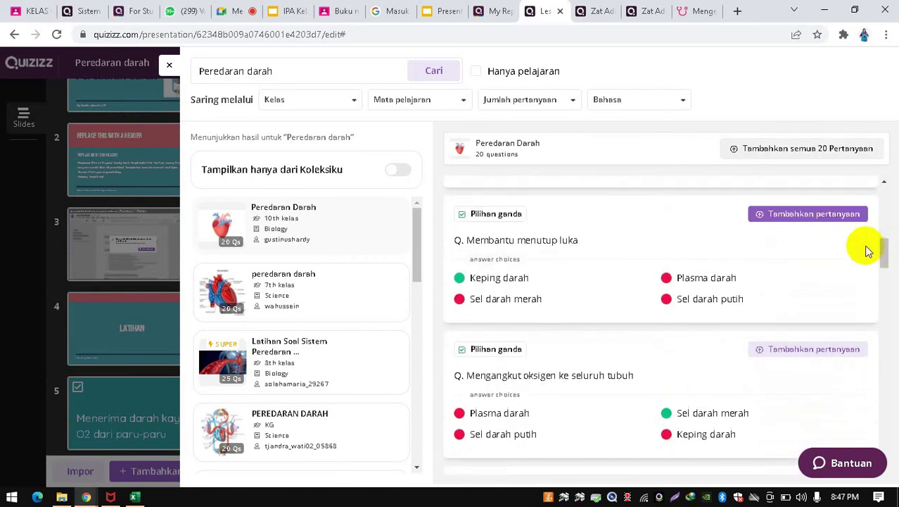
{"action": "left_click", "coordinate": [803, 218]}
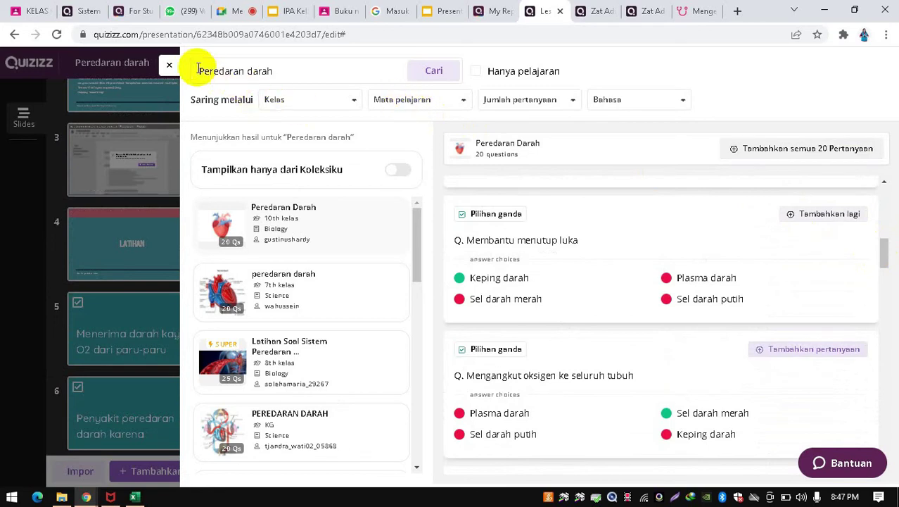
{"action": "left_click", "coordinate": [169, 69]}
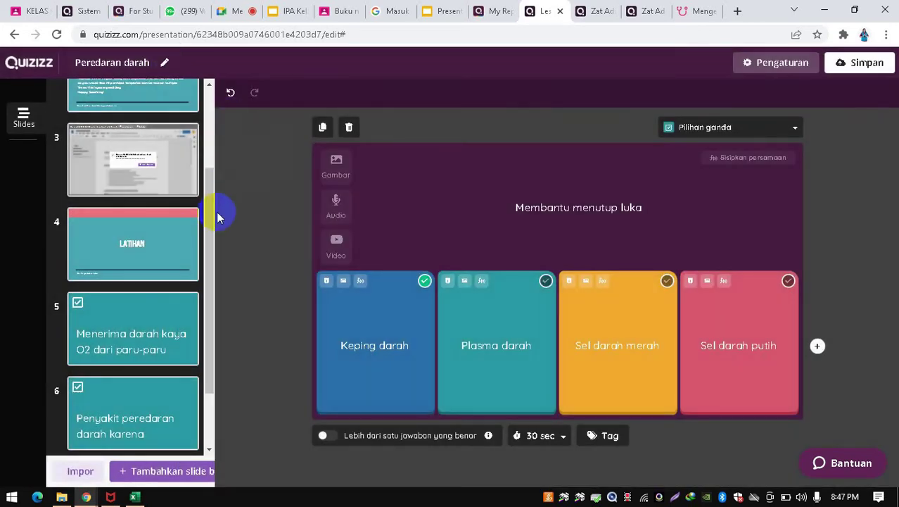
Step: Begin saving the lesson, enter "Sistem Peredaran Darah" as the title image search text, and upload peredaran-darah-kecil-1 as the title image
{"action": "left_click_drag", "start_coordinate": [212, 204], "coordinate": [214, 115]}
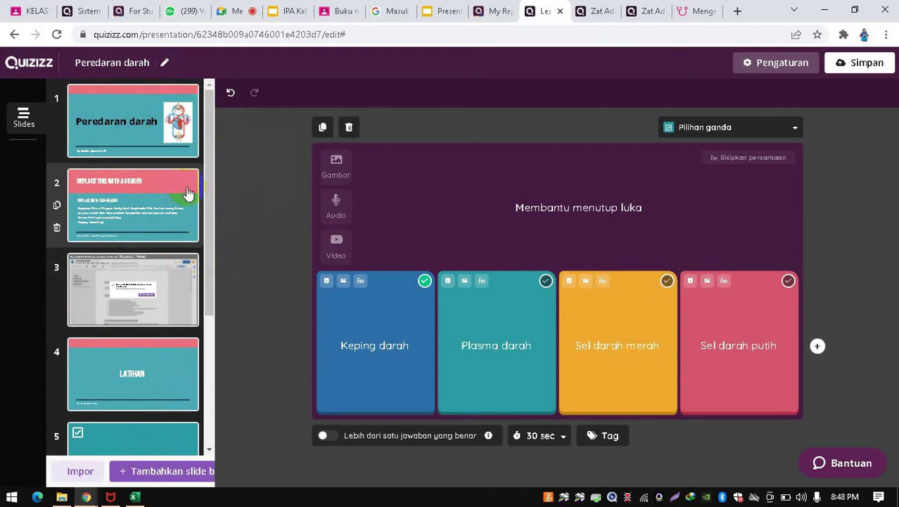
{"action": "left_click_drag", "start_coordinate": [208, 195], "coordinate": [212, 368]}
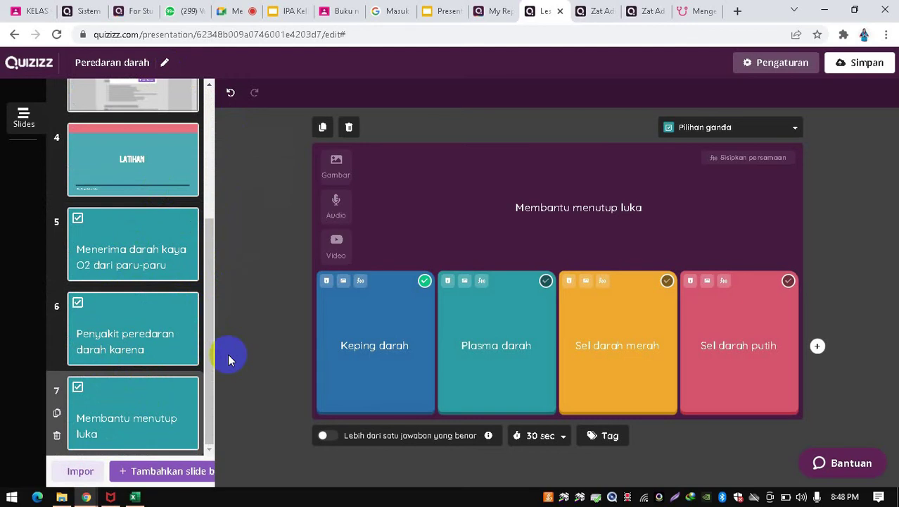
{"action": "left_click_drag", "start_coordinate": [209, 274], "coordinate": [212, 131]}
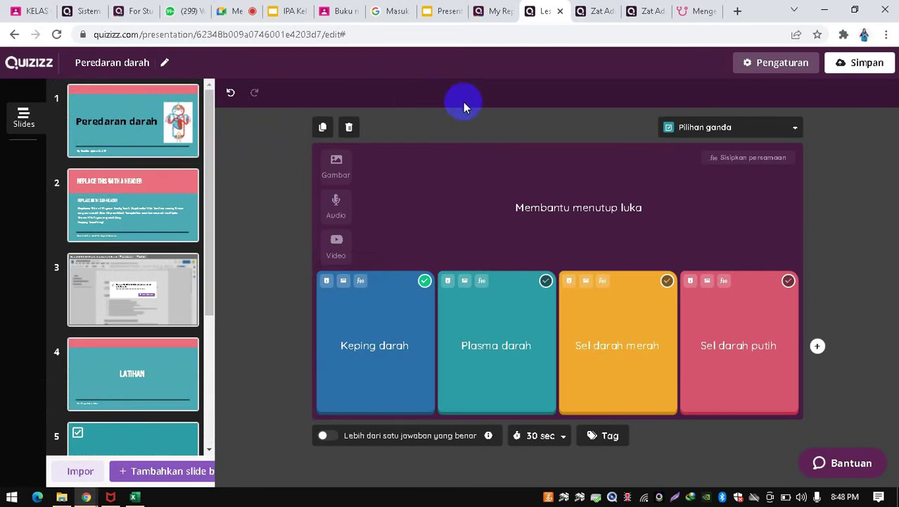
{"action": "left_click", "coordinate": [841, 63]}
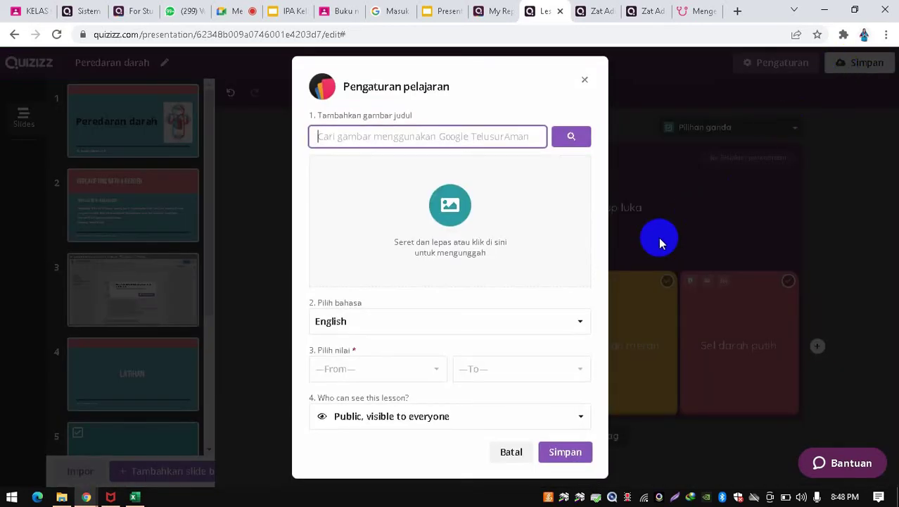
{"action": "type", "text": "Sistem Pere"}
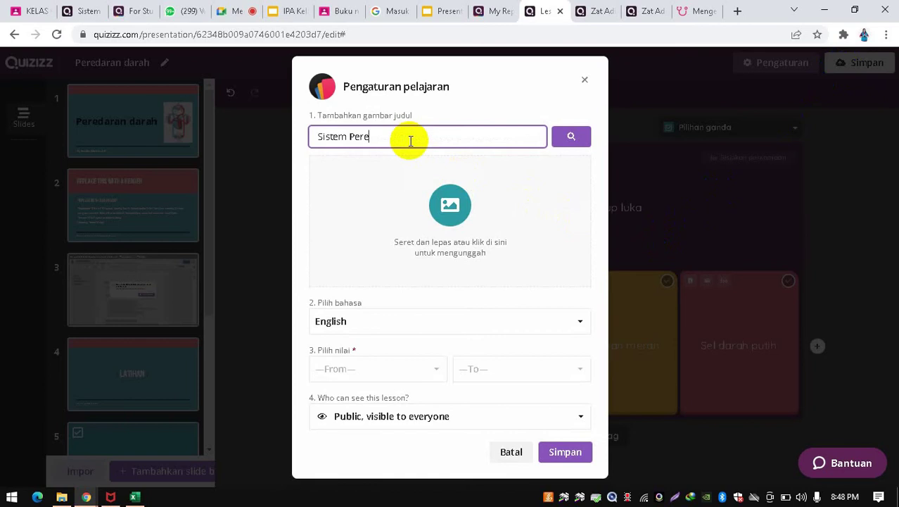
{"action": "type", "text": "daran Darah"}
{"action": "left_click", "coordinate": [458, 234]}
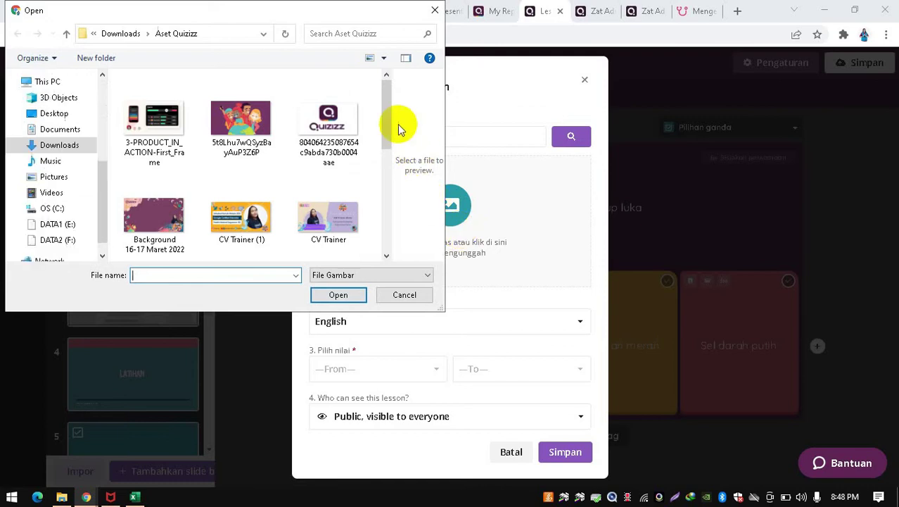
{"action": "left_click_drag", "start_coordinate": [386, 117], "coordinate": [380, 172]}
{"action": "left_click", "coordinate": [323, 165]}
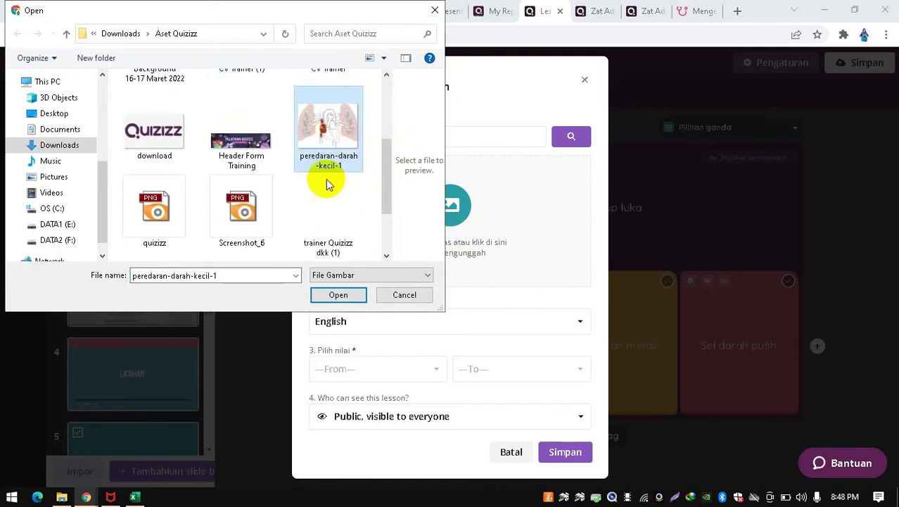
{"action": "left_click", "coordinate": [337, 296]}
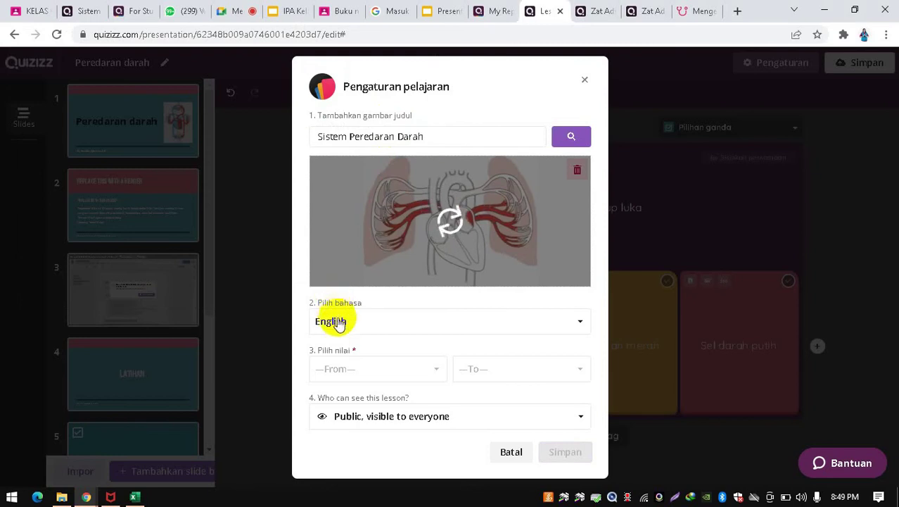
Step: Set the lesson's language to Indonesian and its grade range from 8th to 8th
{"action": "left_click", "coordinate": [342, 328]}
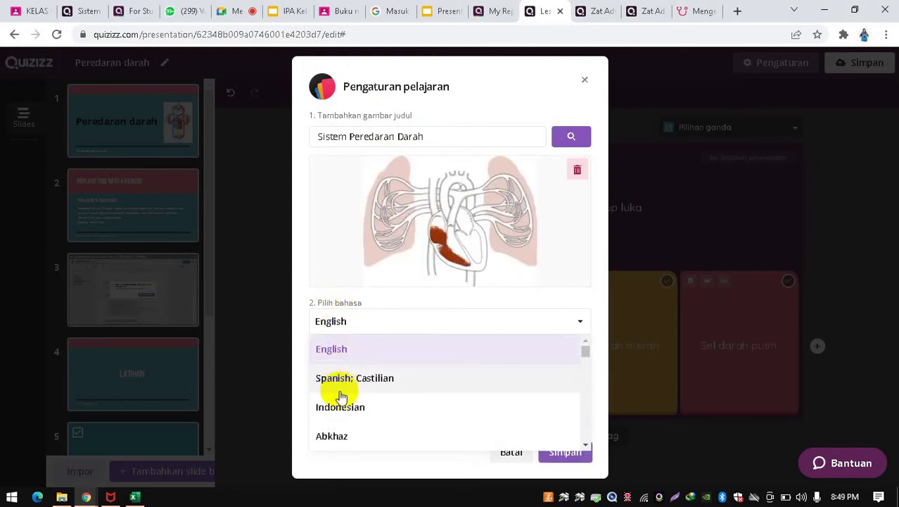
{"action": "left_click", "coordinate": [342, 408]}
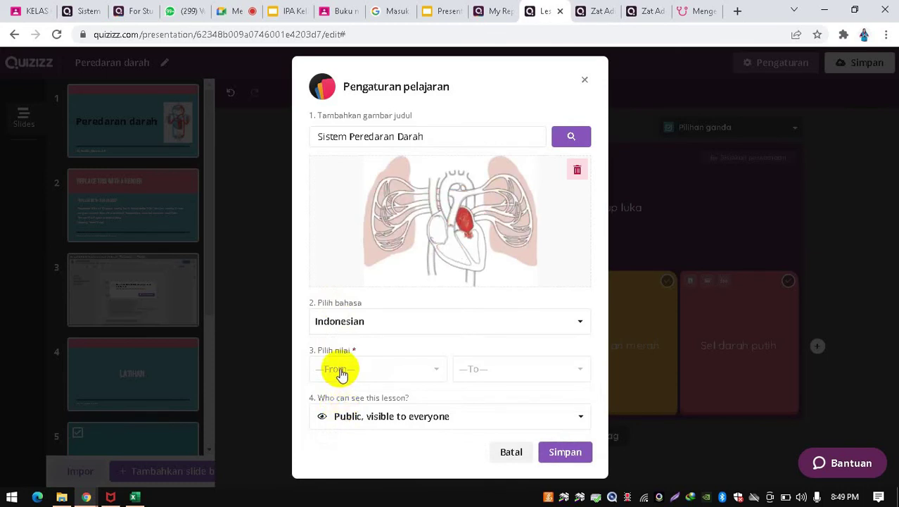
{"action": "left_click", "coordinate": [341, 374]}
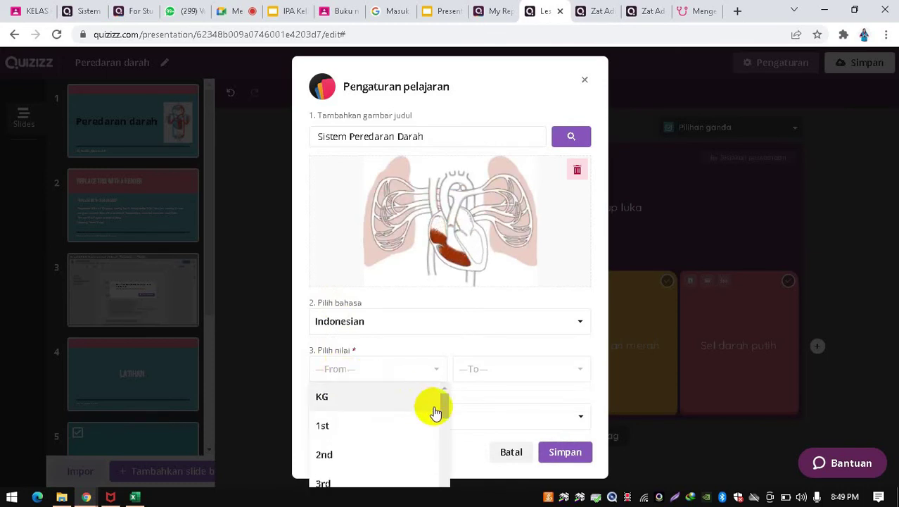
{"action": "left_click_drag", "start_coordinate": [444, 406], "coordinate": [441, 456]}
{"action": "left_click", "coordinate": [335, 424]}
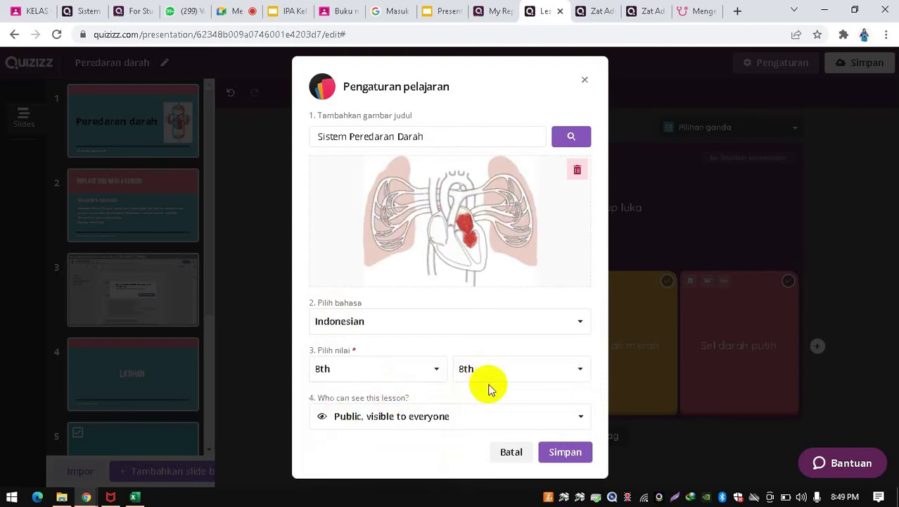
Step: Choose "Public, visible to everyone" as the lesson's visibility and save the lesson
{"action": "left_click", "coordinate": [378, 420]}
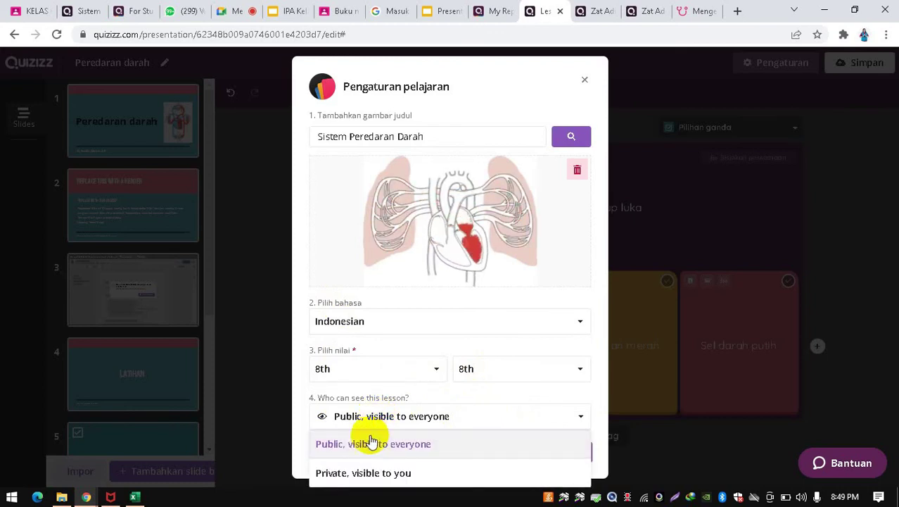
{"action": "left_click", "coordinate": [367, 443]}
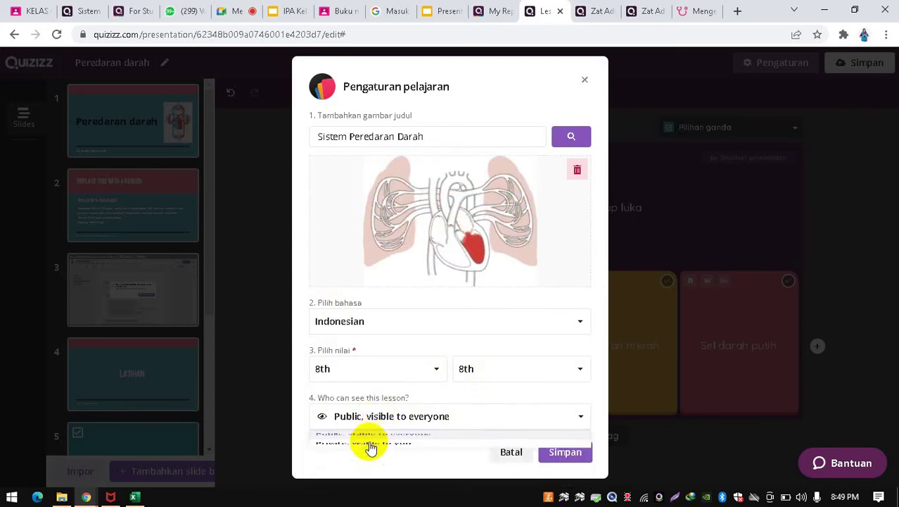
{"action": "left_click", "coordinate": [570, 453]}
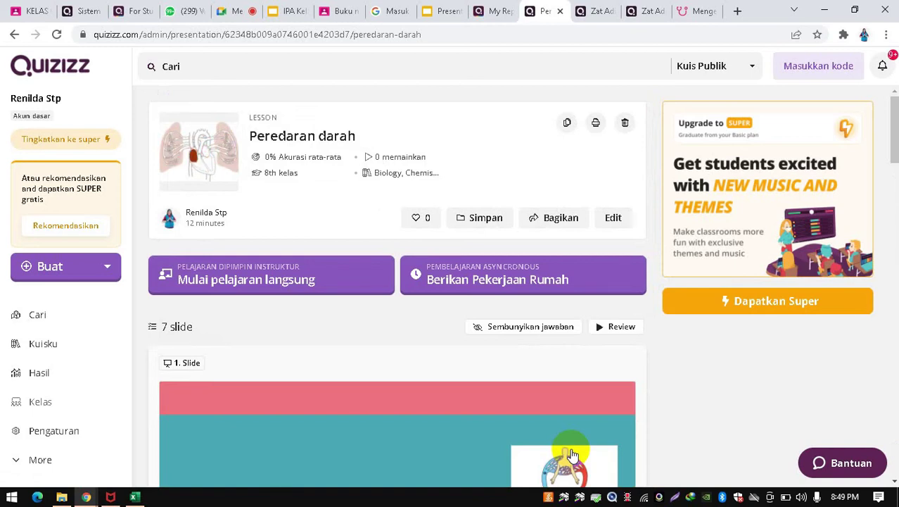
Step: View the live lesson's settings, return to the "Peredaran darah" lesson page and open its review
{"action": "left_click", "coordinate": [312, 280]}
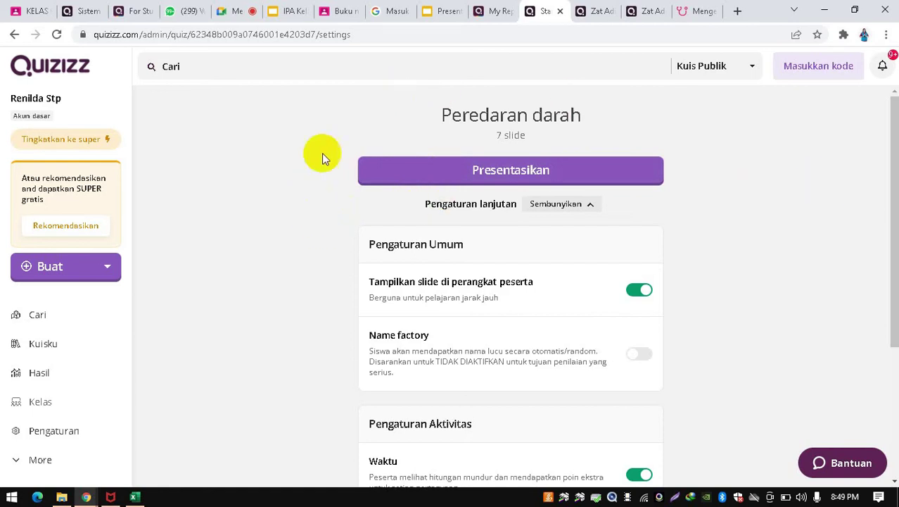
{"action": "left_click", "coordinate": [15, 34]}
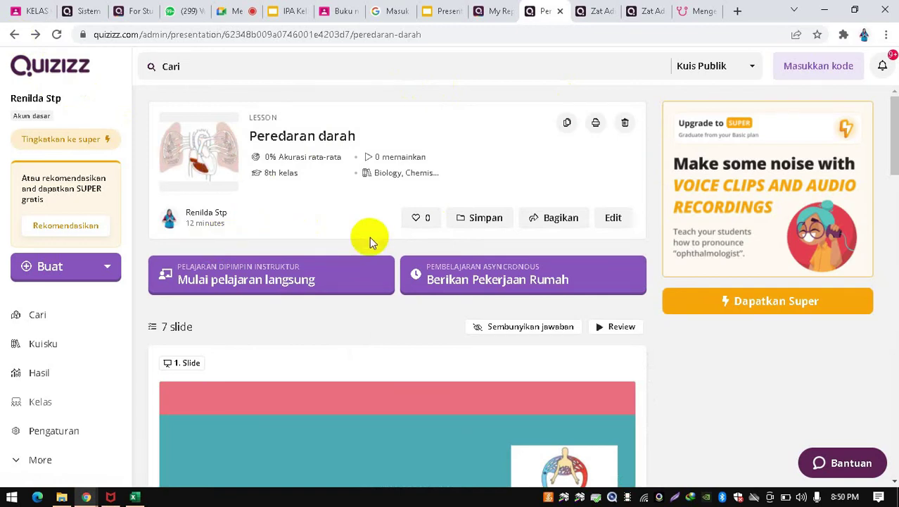
{"action": "left_click", "coordinate": [606, 328]}
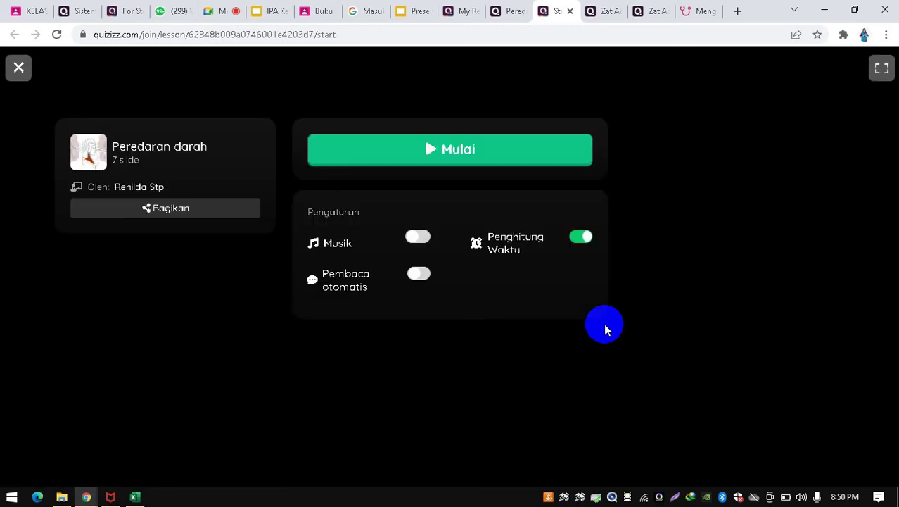
Step: Switch the music and automatic reader settings on and back off on the lesson's start page
{"action": "left_click", "coordinate": [417, 238]}
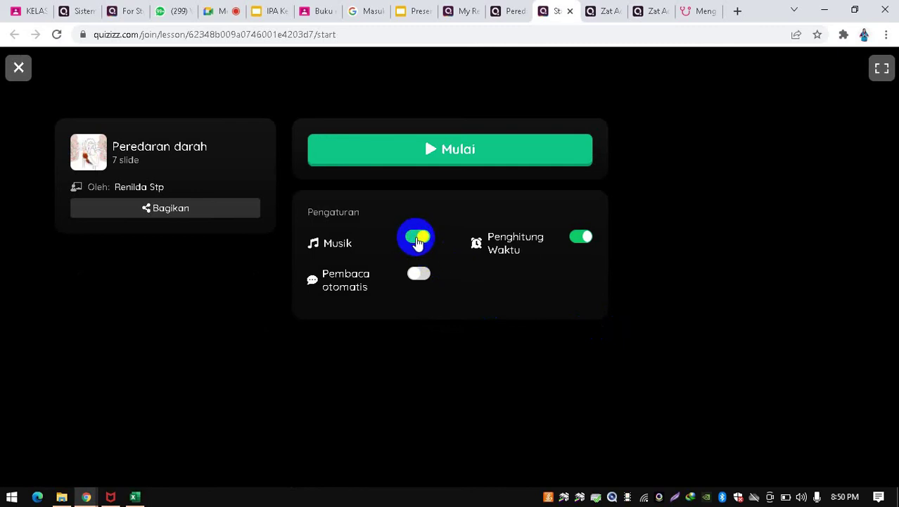
{"action": "left_click", "coordinate": [418, 240]}
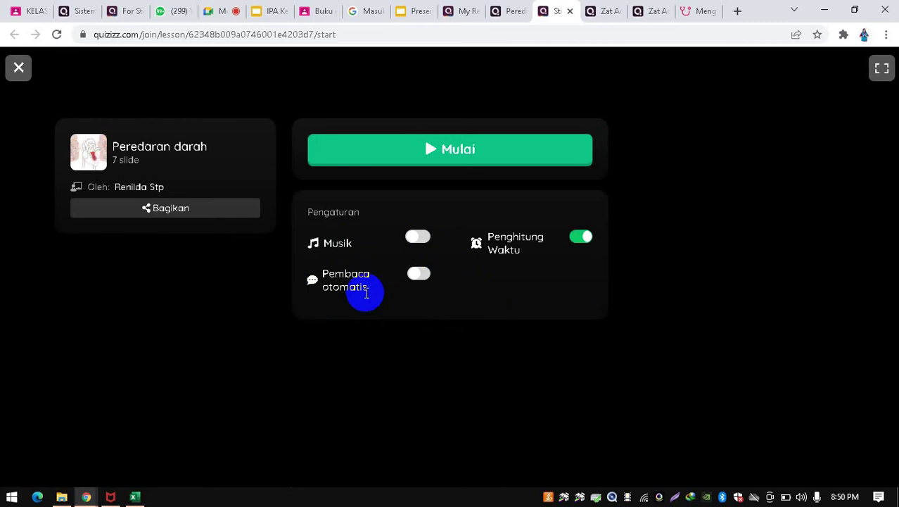
{"action": "left_click", "coordinate": [414, 274]}
{"action": "left_click", "coordinate": [417, 275]}
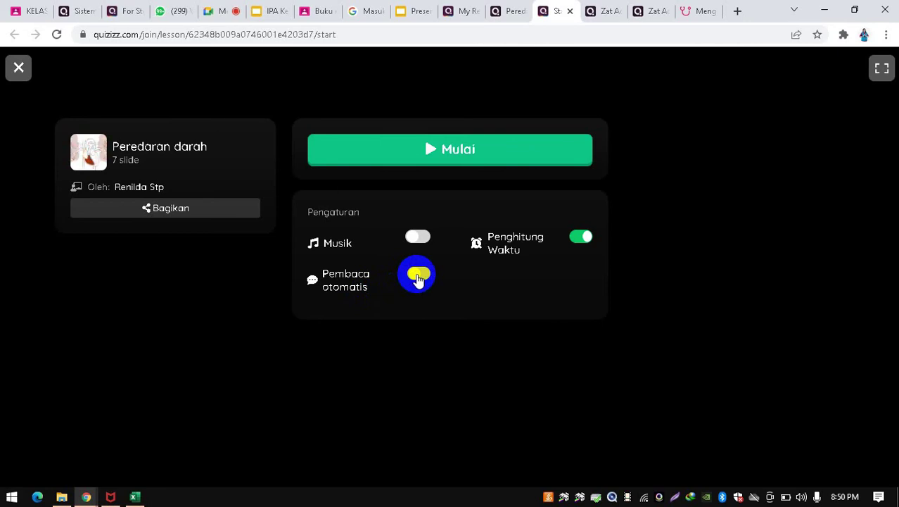
Step: Start the "Peredaran darah" lesson, turn its background music on and dismiss the audio download pop-ups
{"action": "left_click", "coordinate": [477, 150]}
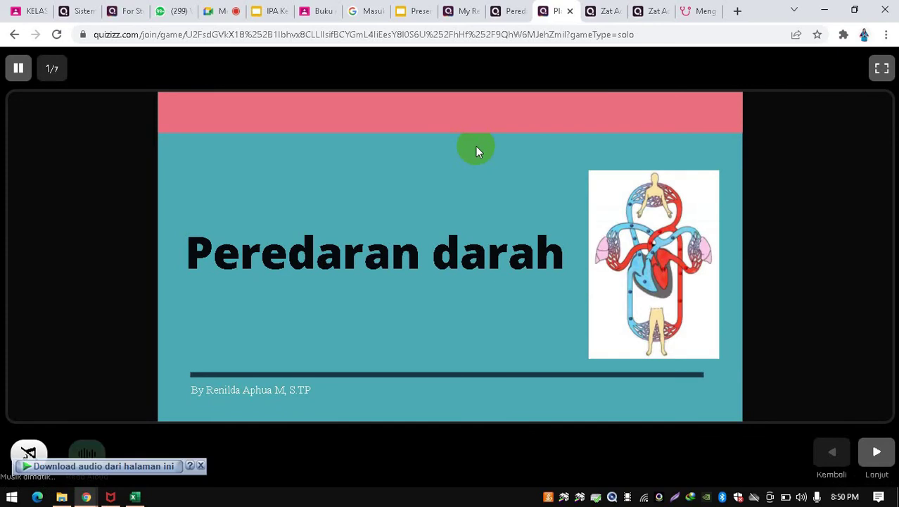
{"action": "left_click", "coordinate": [200, 465]}
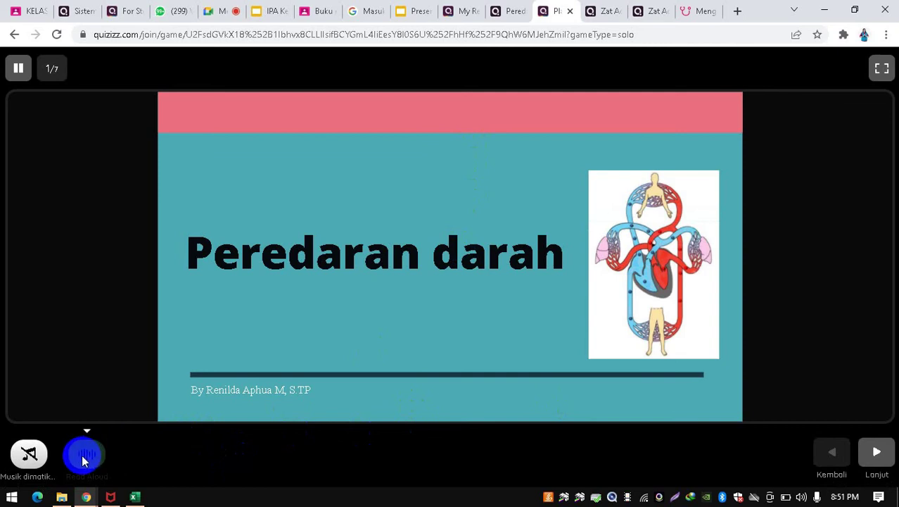
{"action": "left_click", "coordinate": [30, 459]}
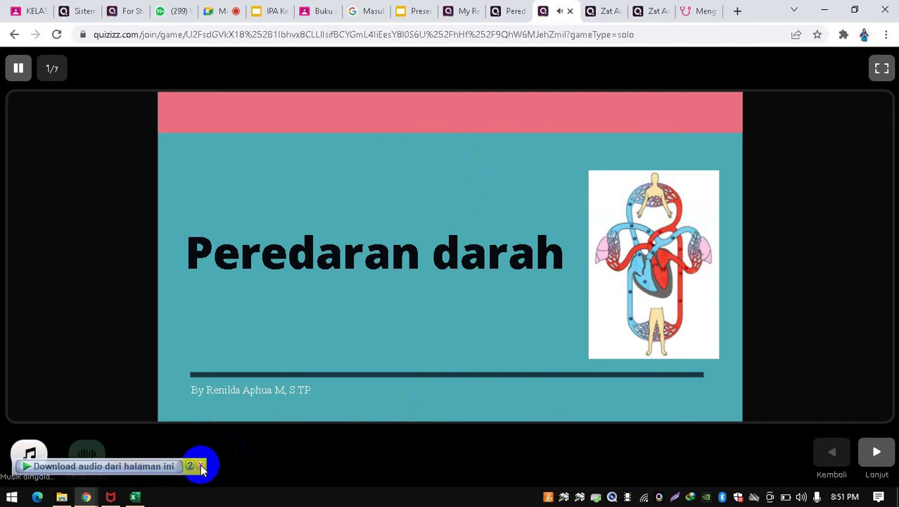
{"action": "left_click", "coordinate": [202, 465]}
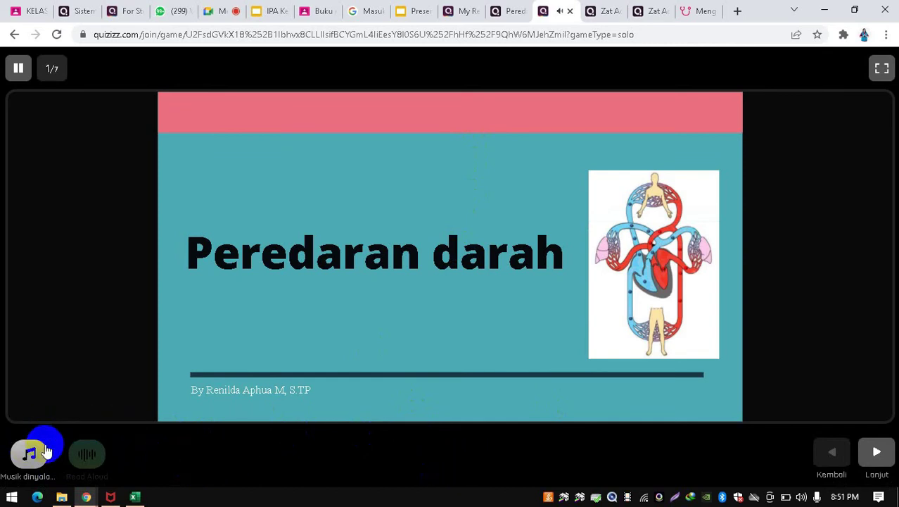
Step: Advance to slide 3, open the linked article "Mengenal Lebih Dekat Sistem Peredaran Darah pada Manusia" in a new tab and return to the lesson
{"action": "left_click", "coordinate": [885, 455]}
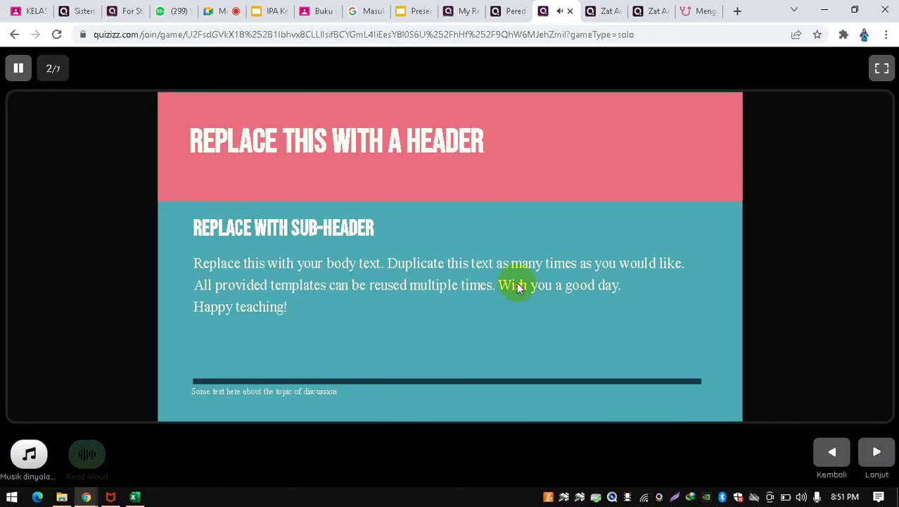
{"action": "left_click", "coordinate": [888, 458]}
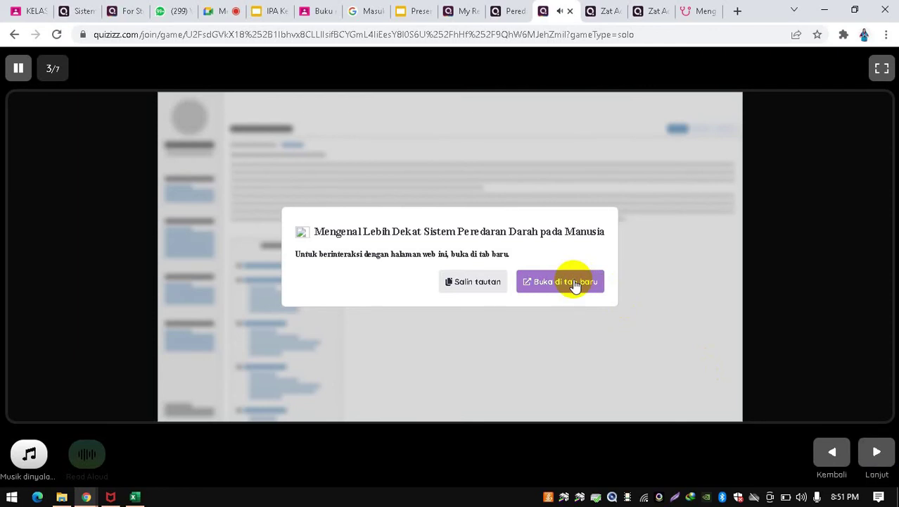
{"action": "left_click", "coordinate": [574, 282]}
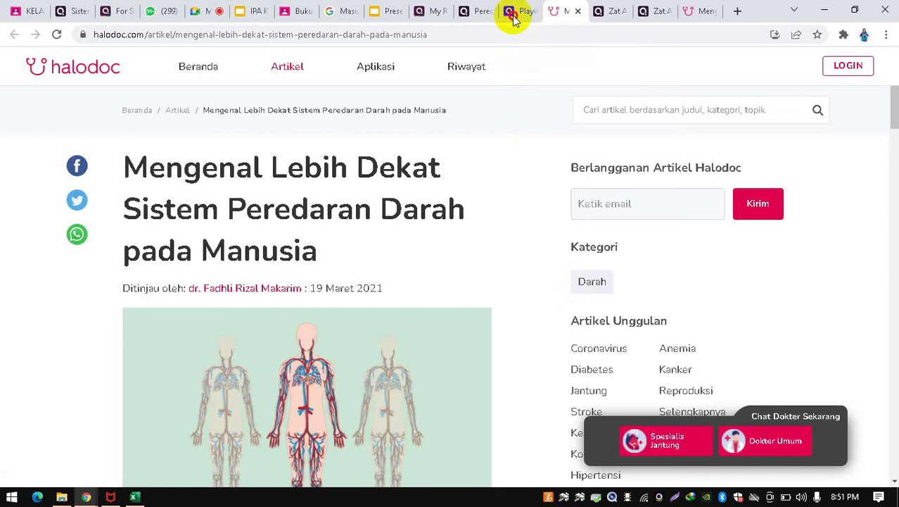
{"action": "left_click", "coordinate": [515, 12]}
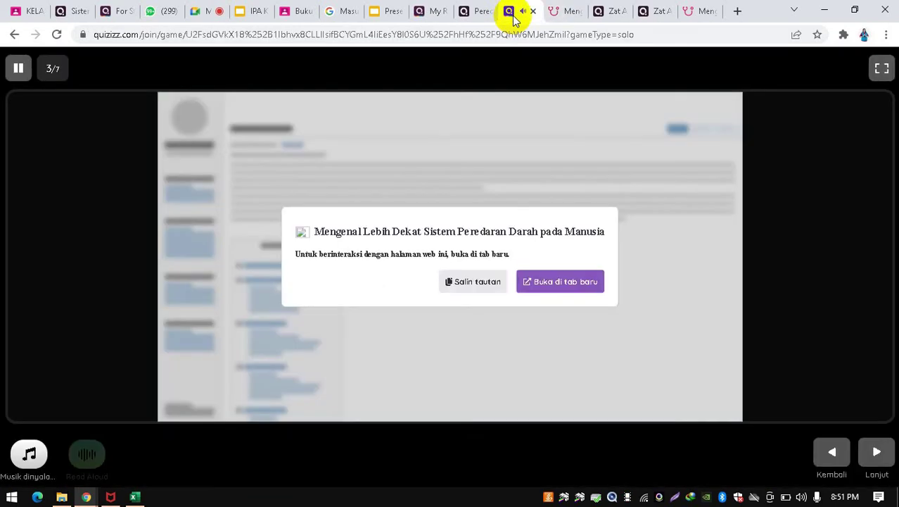
Step: Advance past the "Latihan" slide to the question "Menerima darah kaya O2 dari paru-paru" and mute the music
{"action": "left_click", "coordinate": [878, 465]}
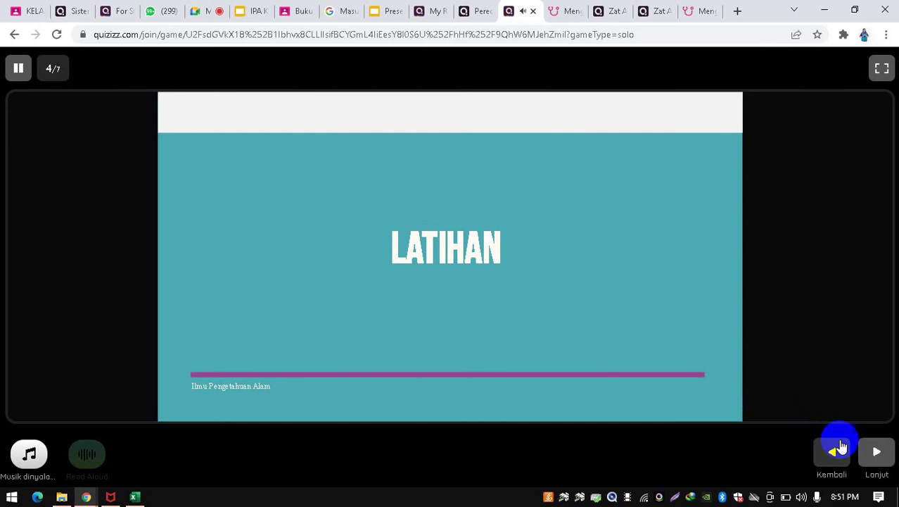
{"action": "left_click", "coordinate": [877, 454]}
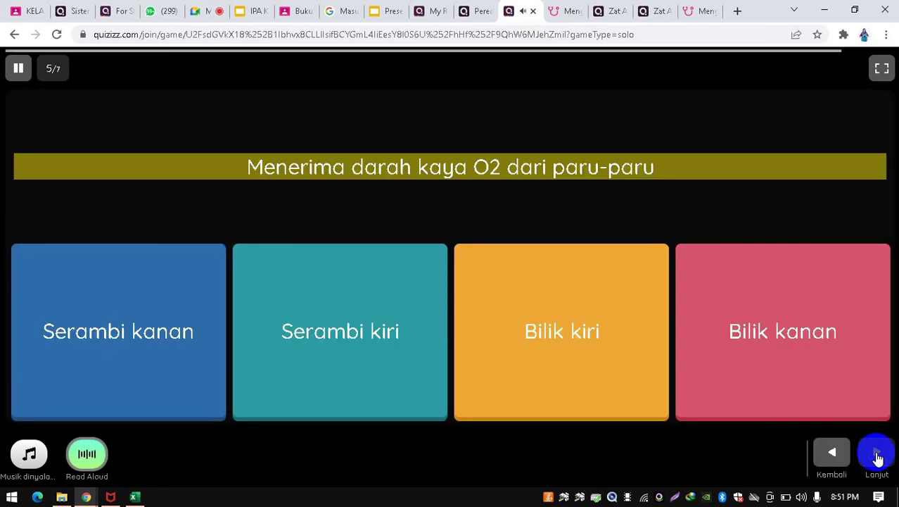
{"action": "left_click", "coordinate": [29, 454]}
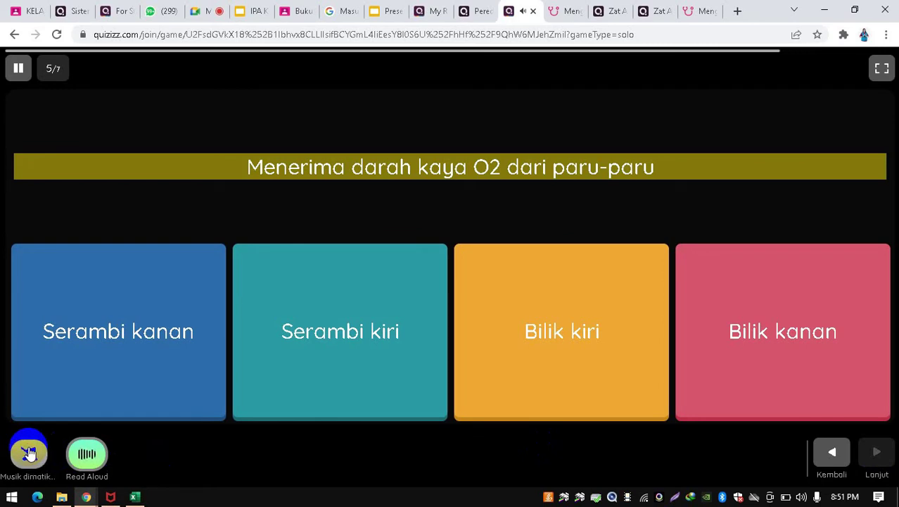